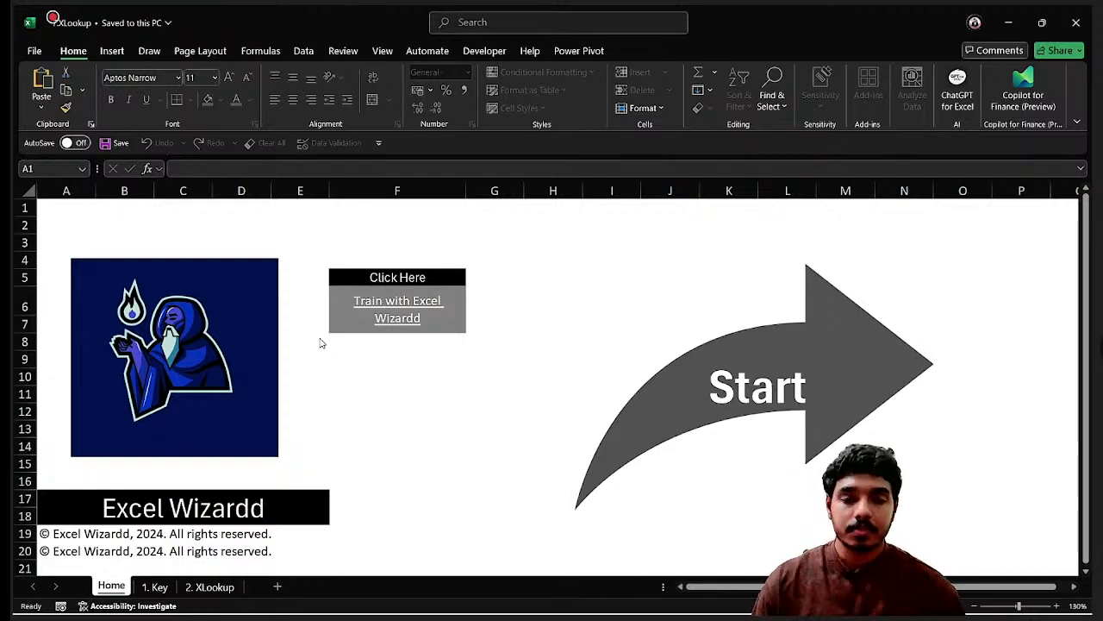
- Open the 2. XLookup worksheet
mouse_move(274, 615)
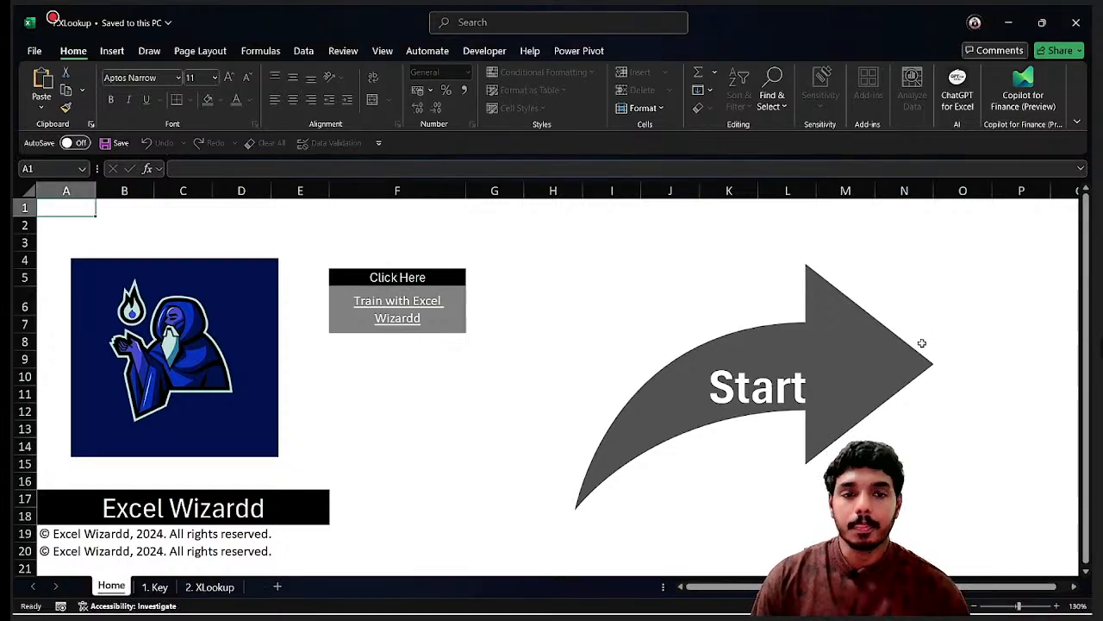
click(833, 369)
click(207, 587)
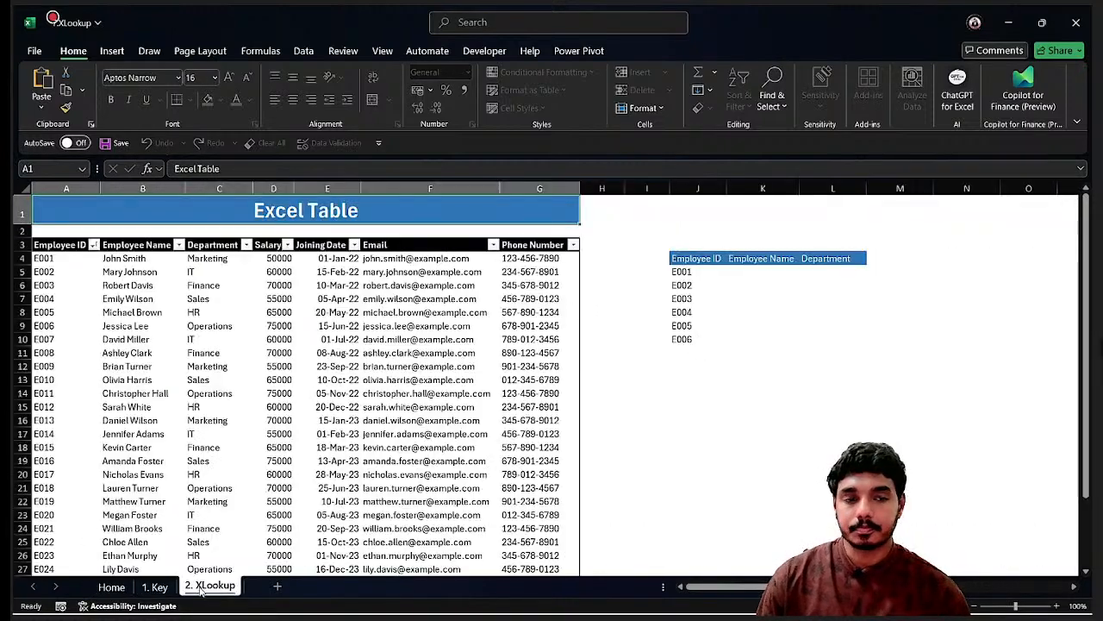
- Start a VLOOKUP formula in cell K5, the first Employee Name cell of the lookup table
click(751, 282)
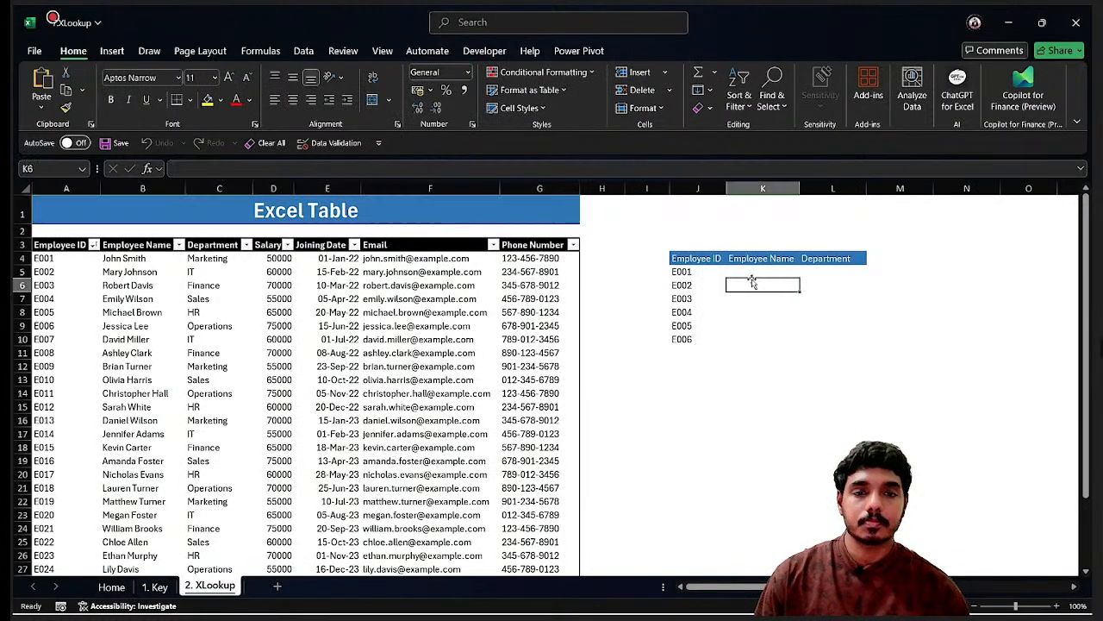
click(750, 267)
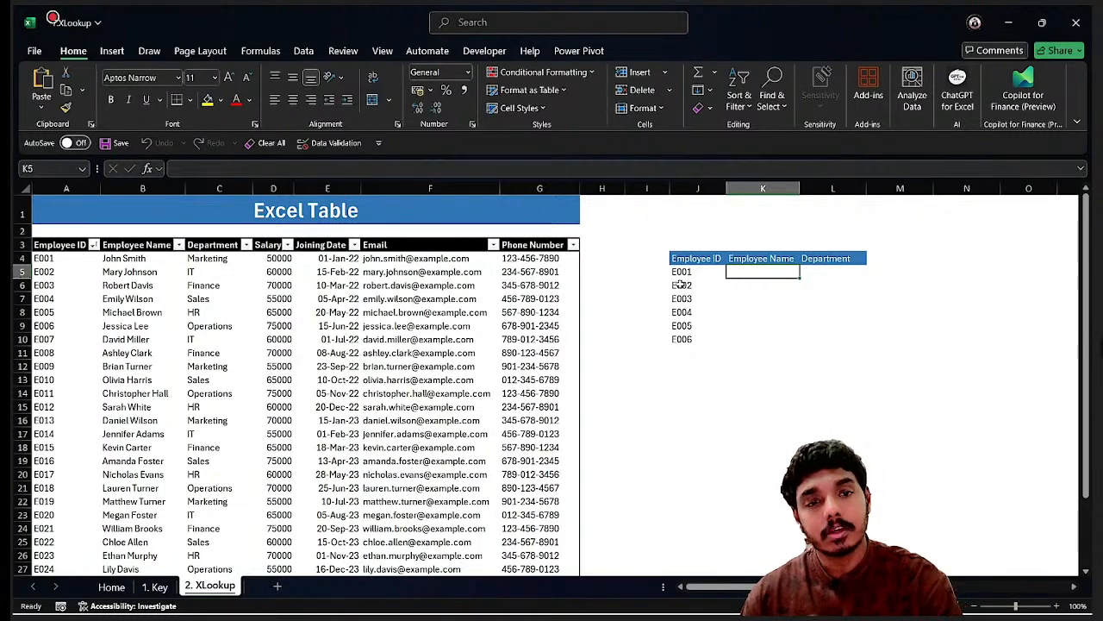
text(=)
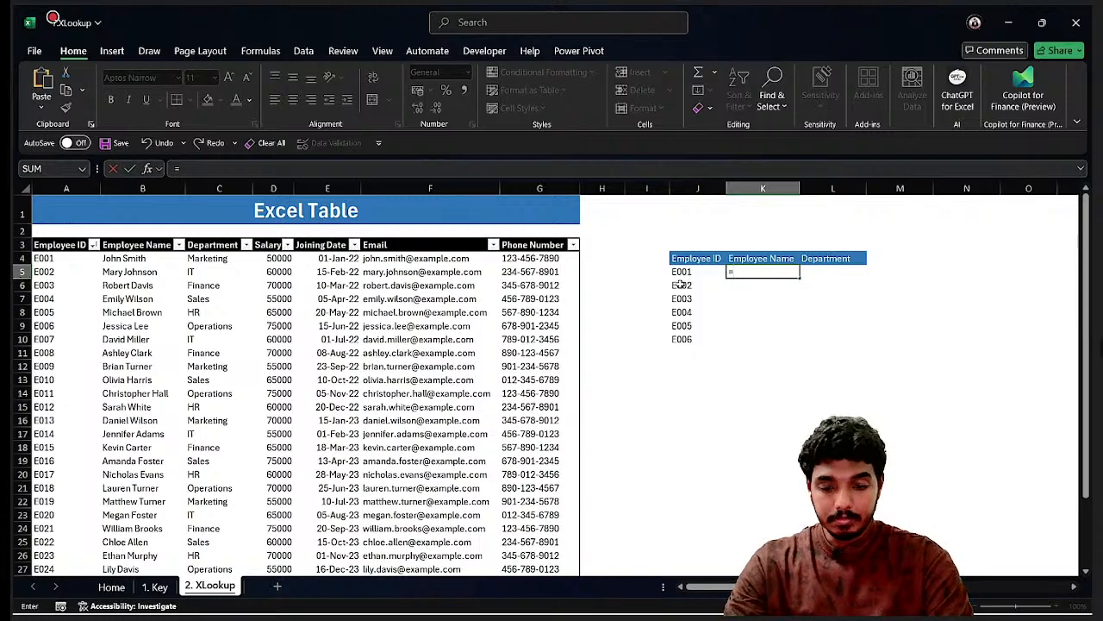
text(v)
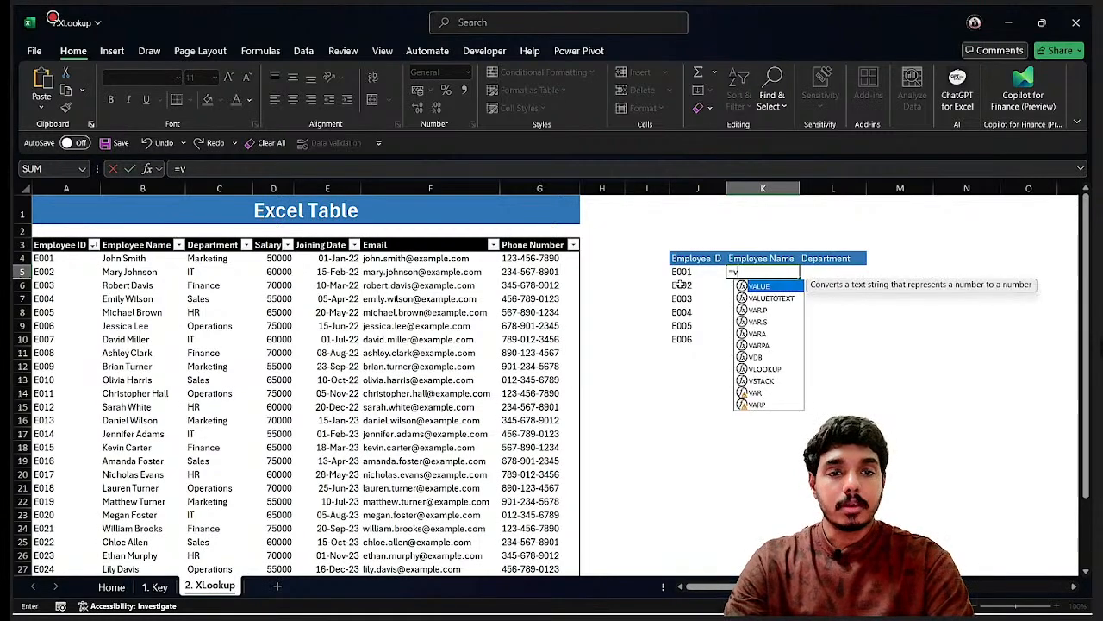
text(l)
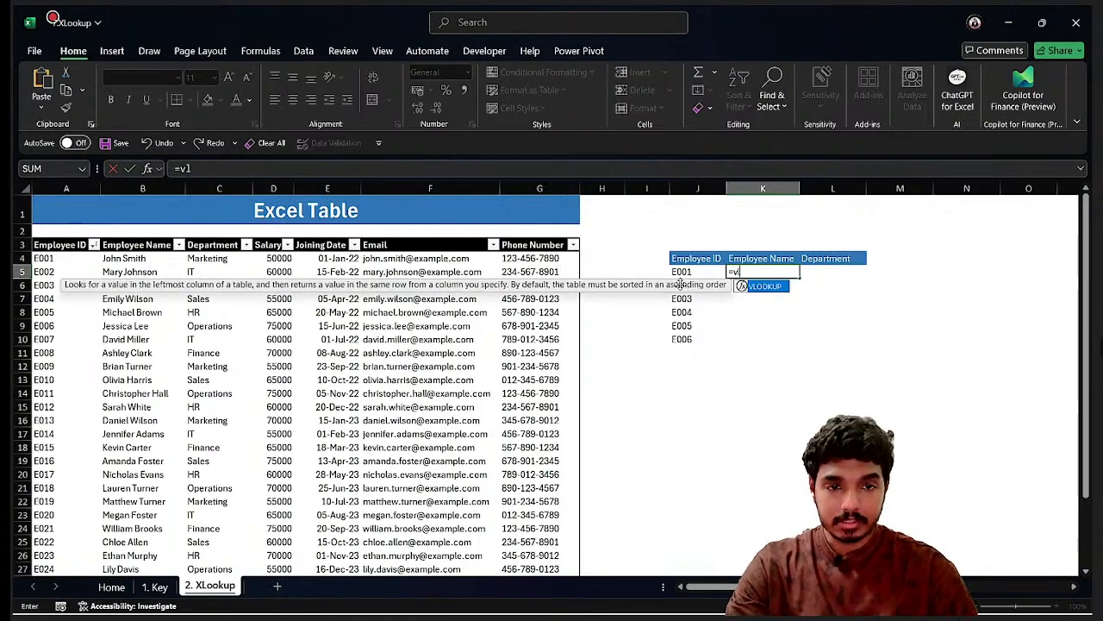
key(BackSpace)
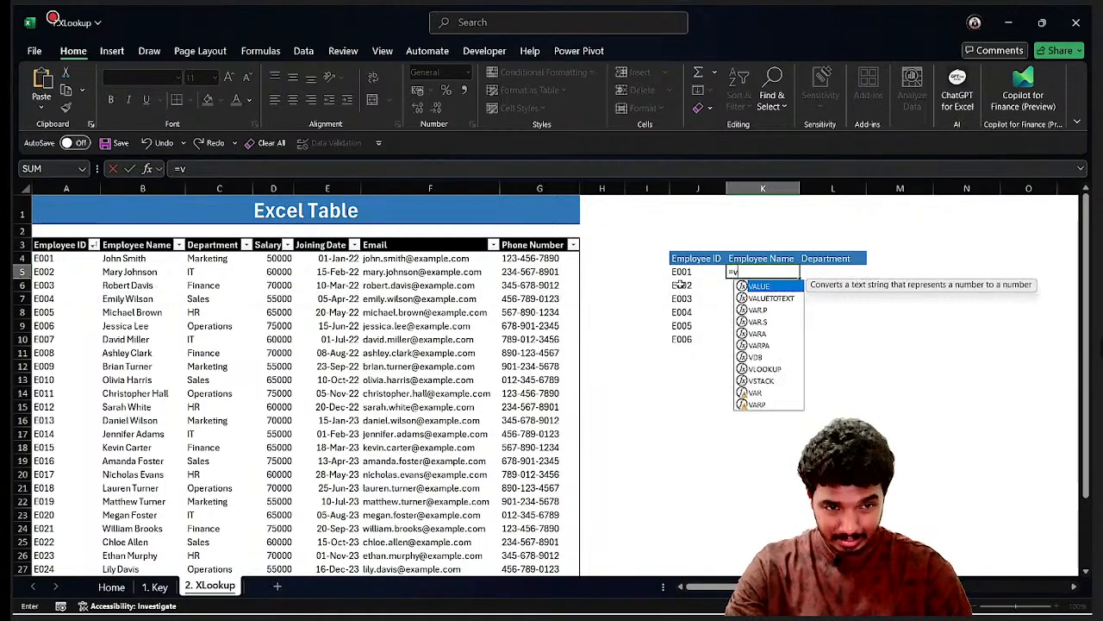
key(Down)
key(Down)
key(Down)
key(Down)
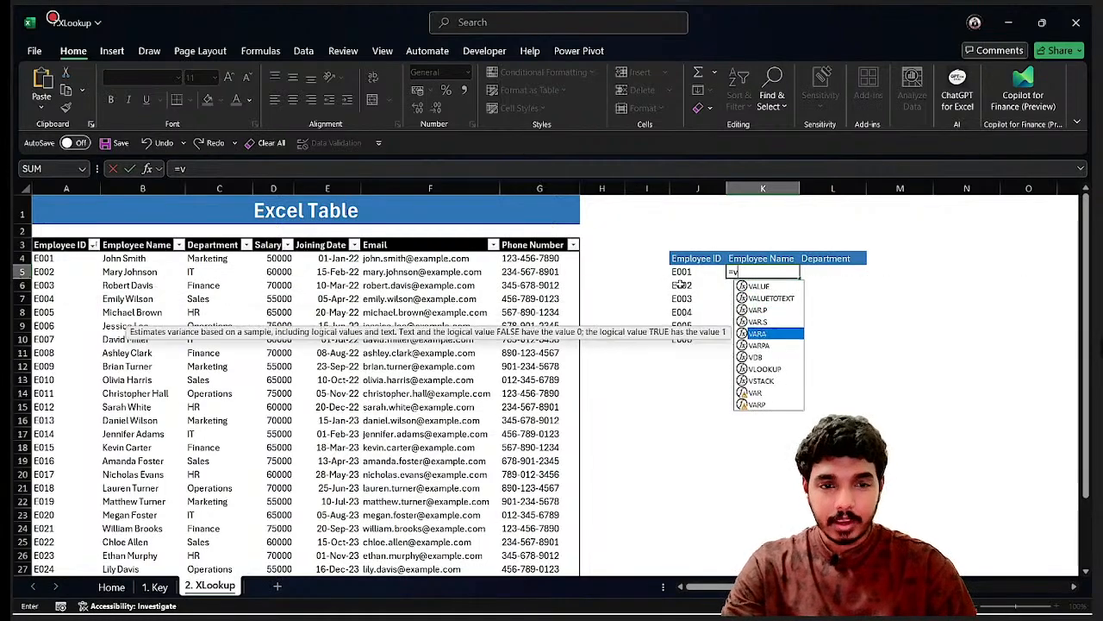
key(Up)
key(Up)
key(Up)
key(Up)
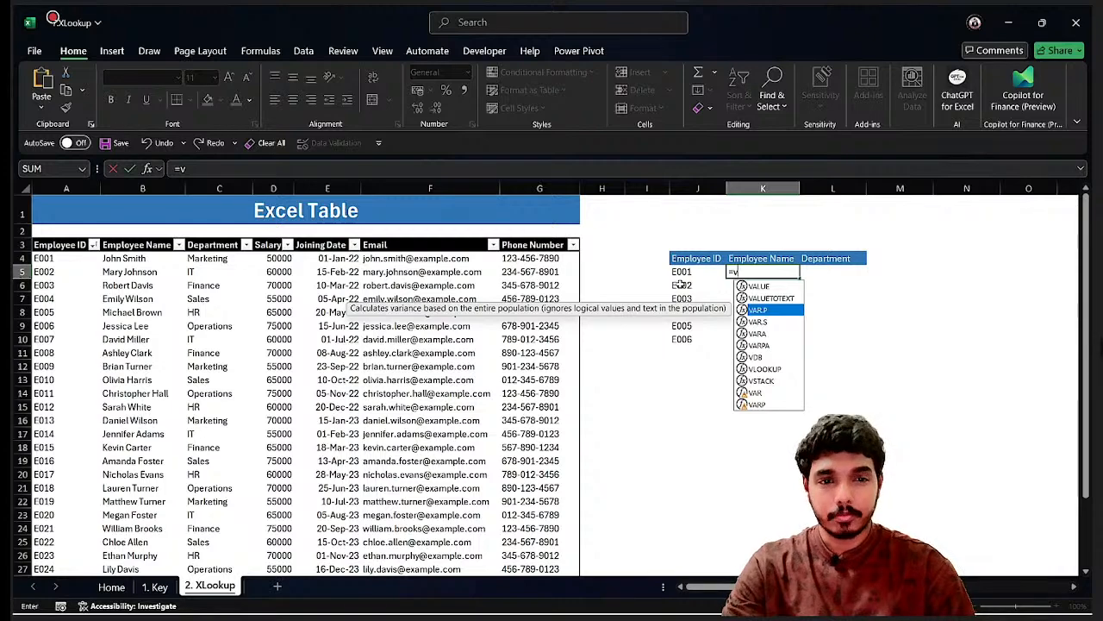
key(Down)
key(Down)
key(Down)
key(Down)
key(Down)
key(Up)
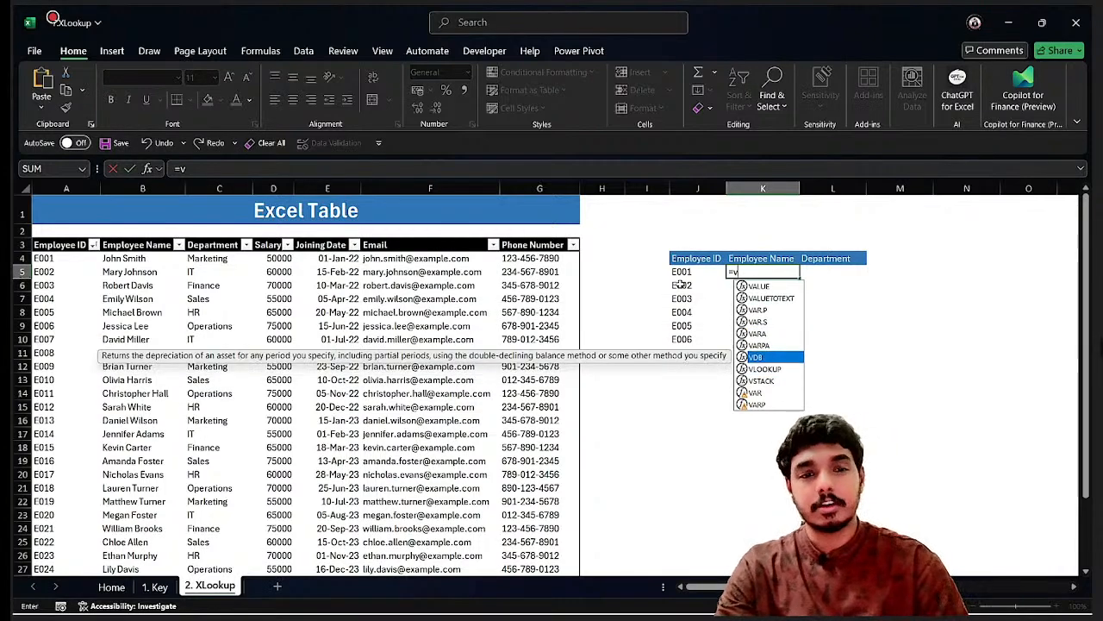
key(Down)
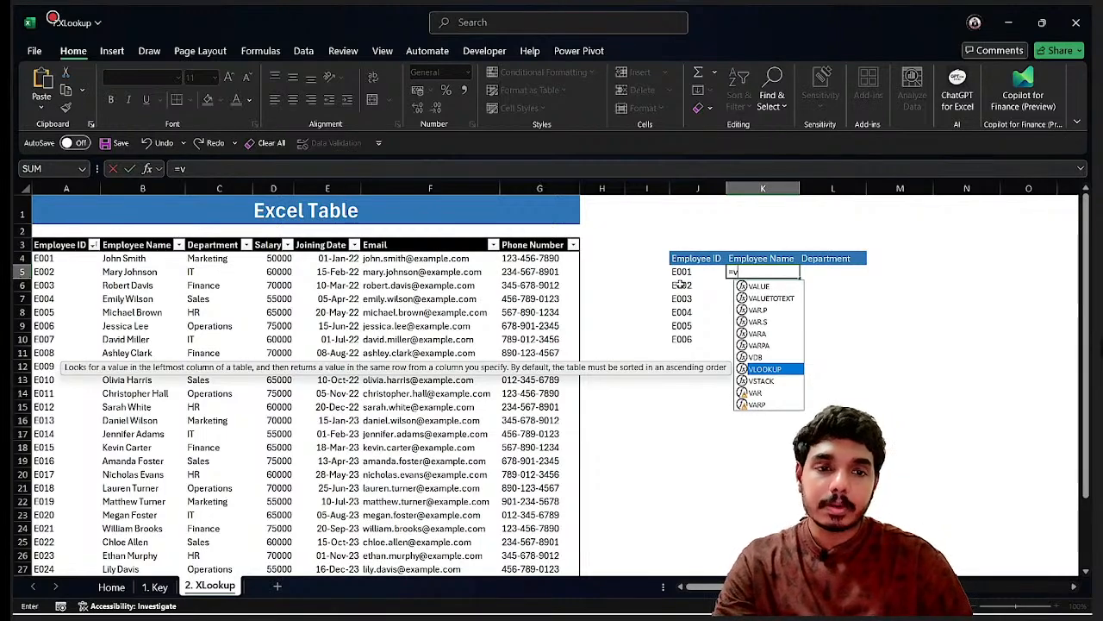
key(Tab)
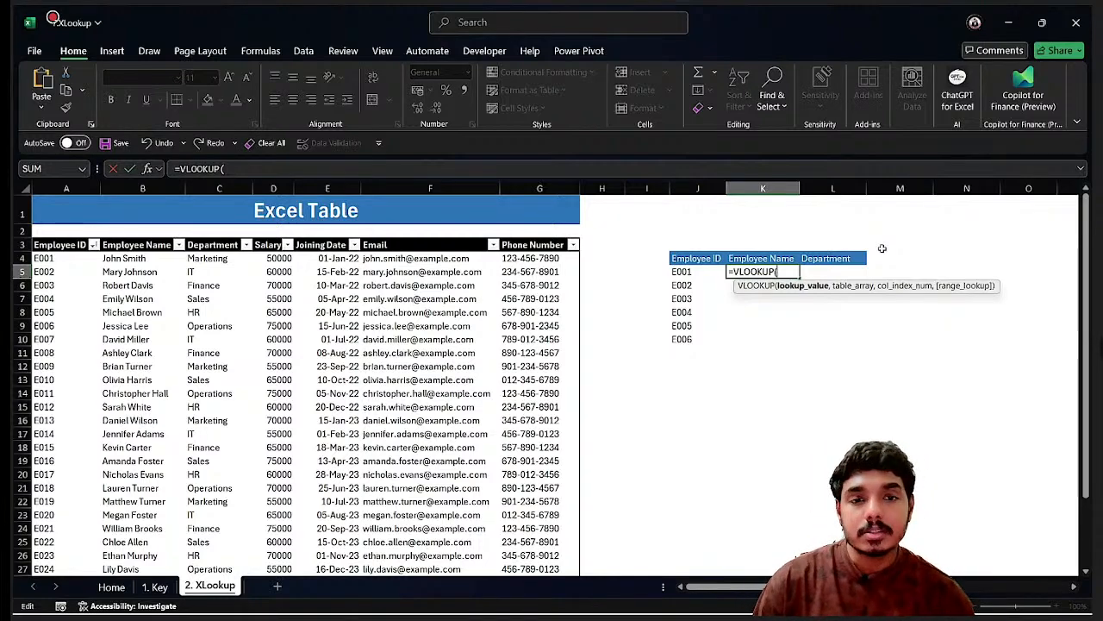
- Set J5 as the lookup value and the whole employee table TB as the table array
click(685, 271)
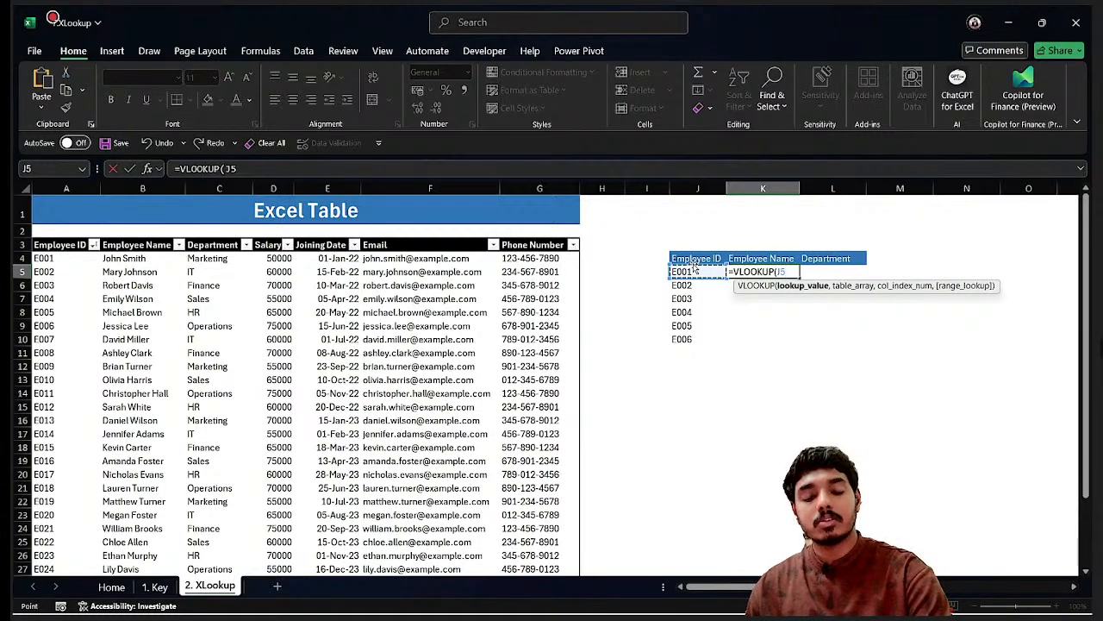
text(,)
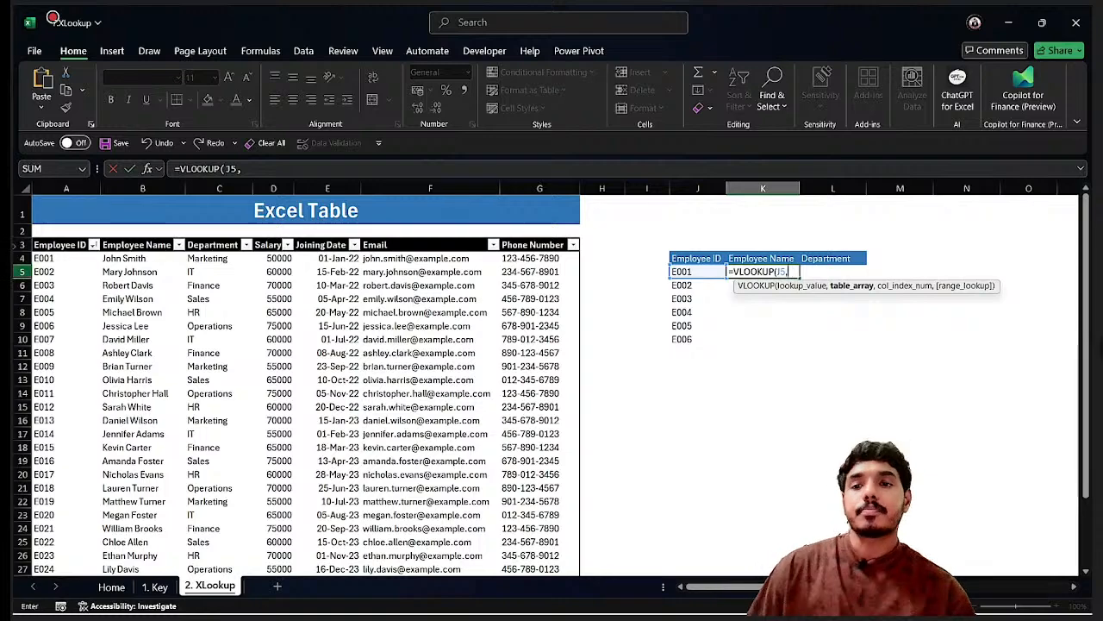
click(103, 283)
key(shift+space)
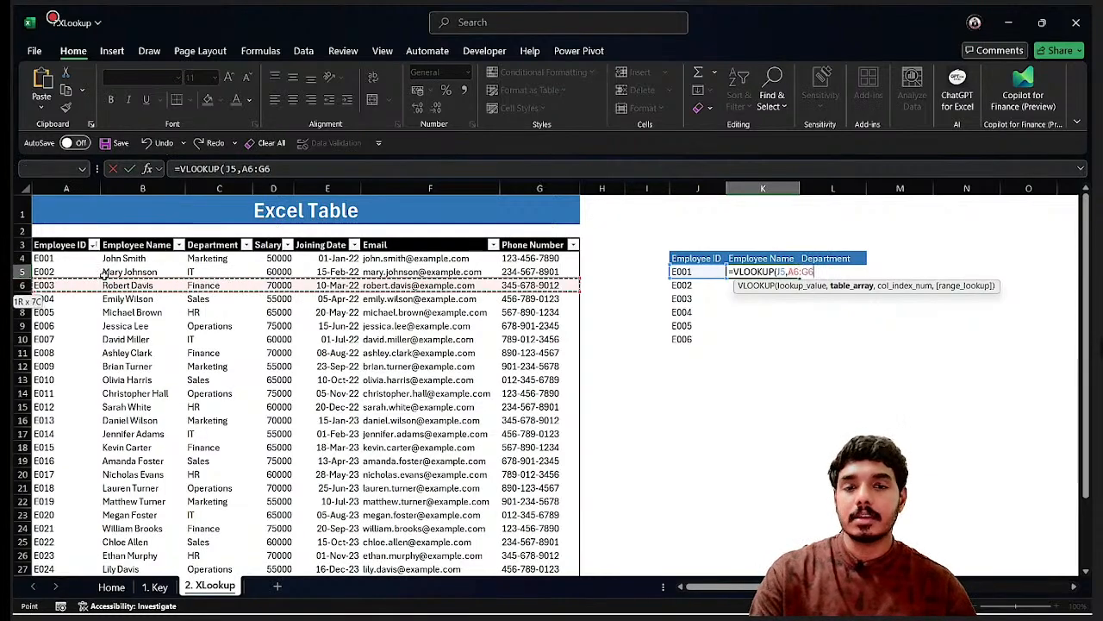
key(ctrl+a)
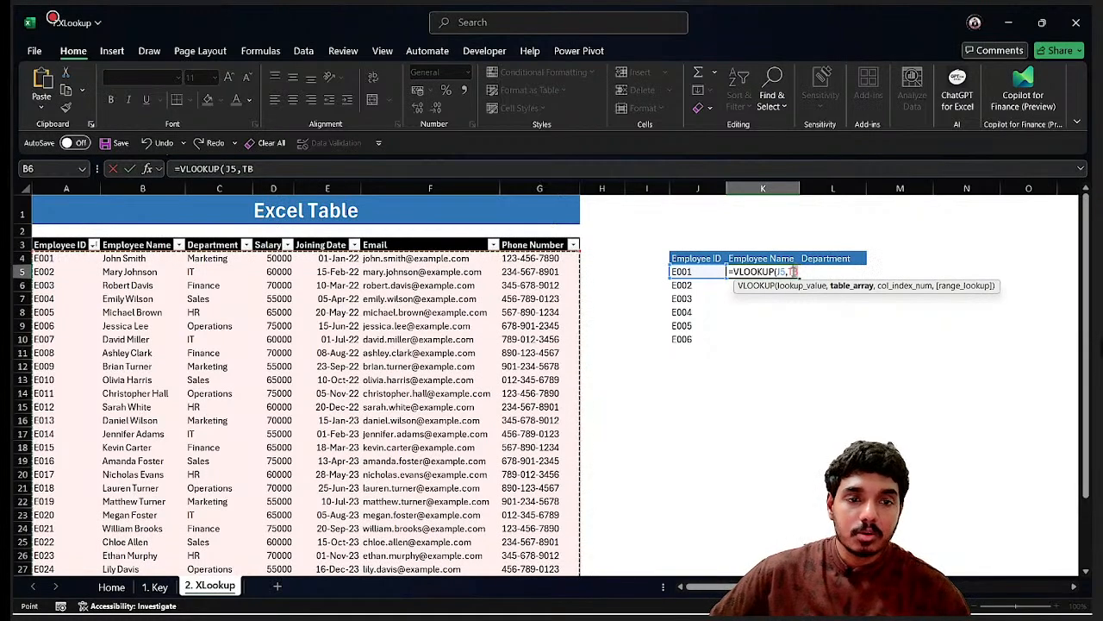
drag(794, 272, 791, 272)
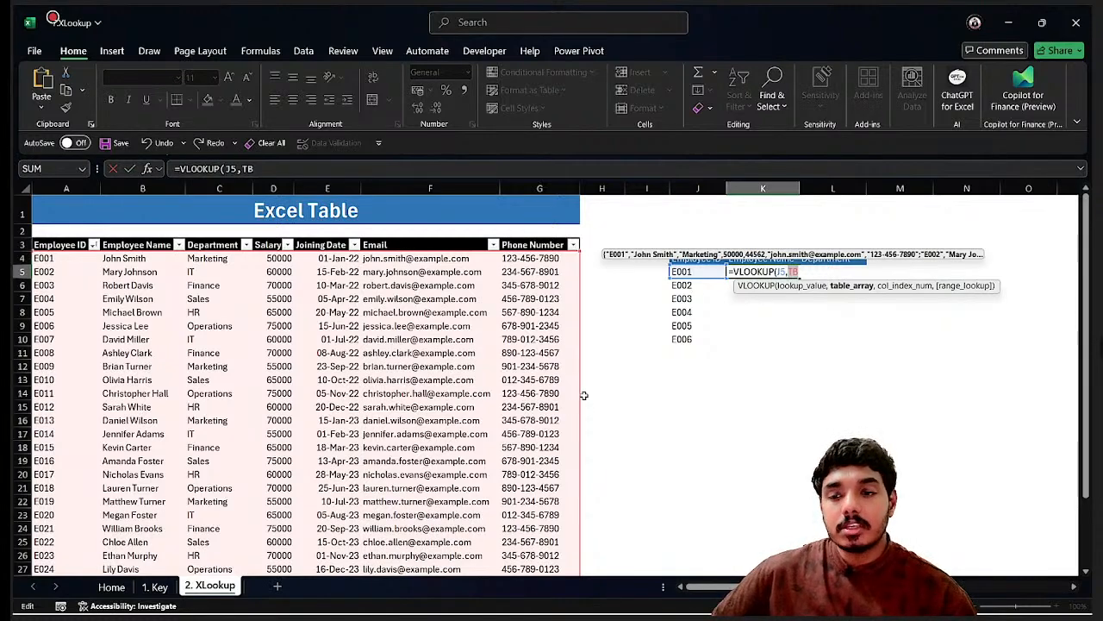
scroll(583, 395, down, 6)
scroll(583, 395, up, 6)
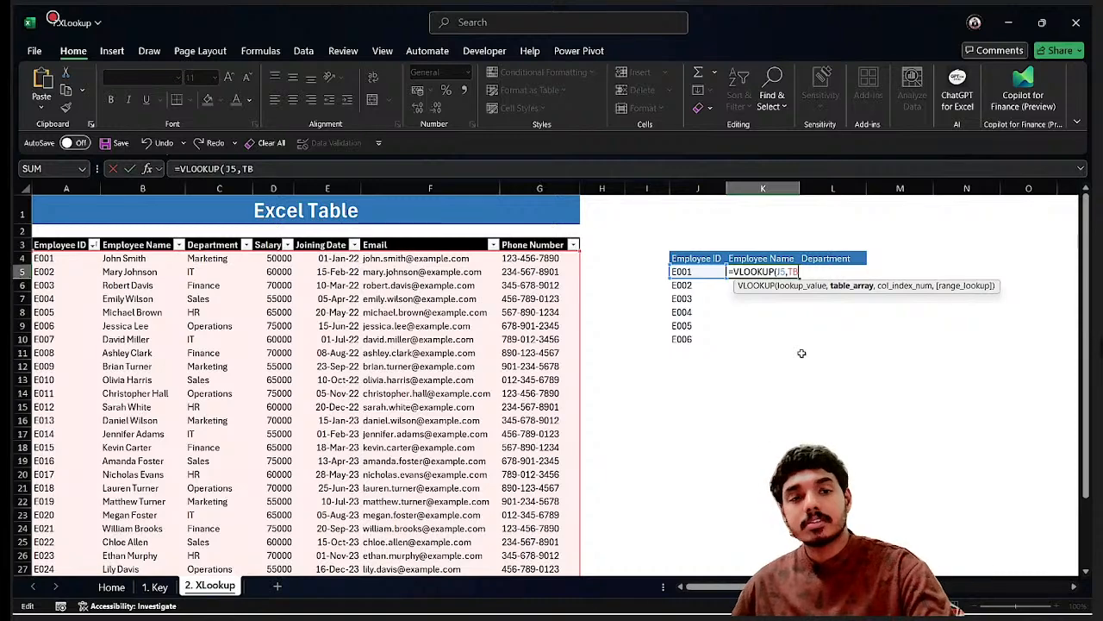
- Complete the VLOOKUP formula in K5 with column index 2 and an exact match (FALSE)
text(,2)
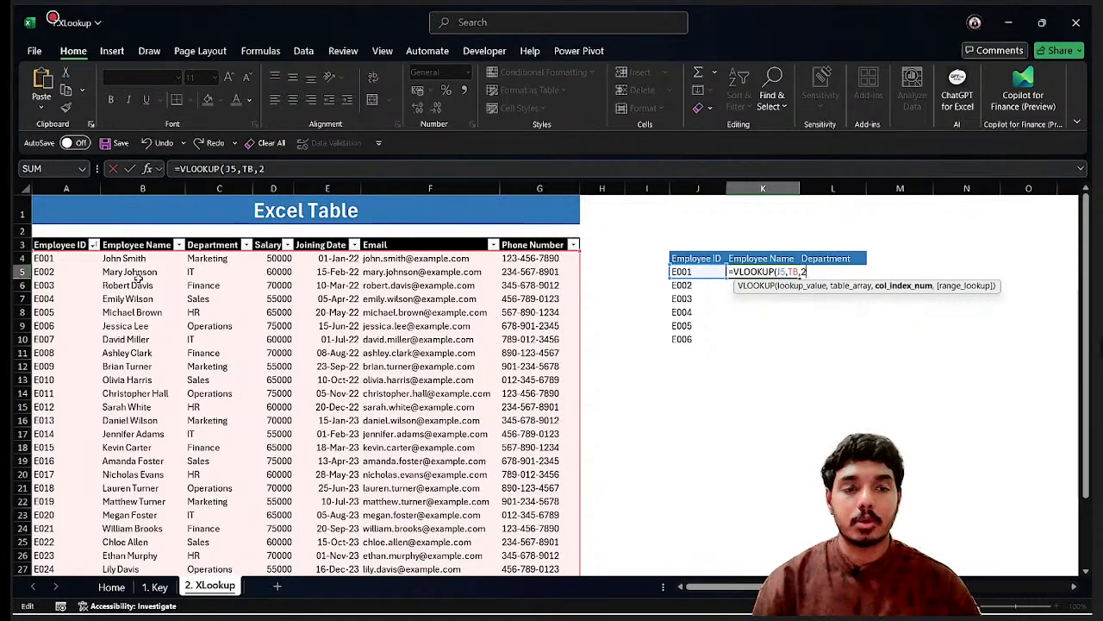
text(,)
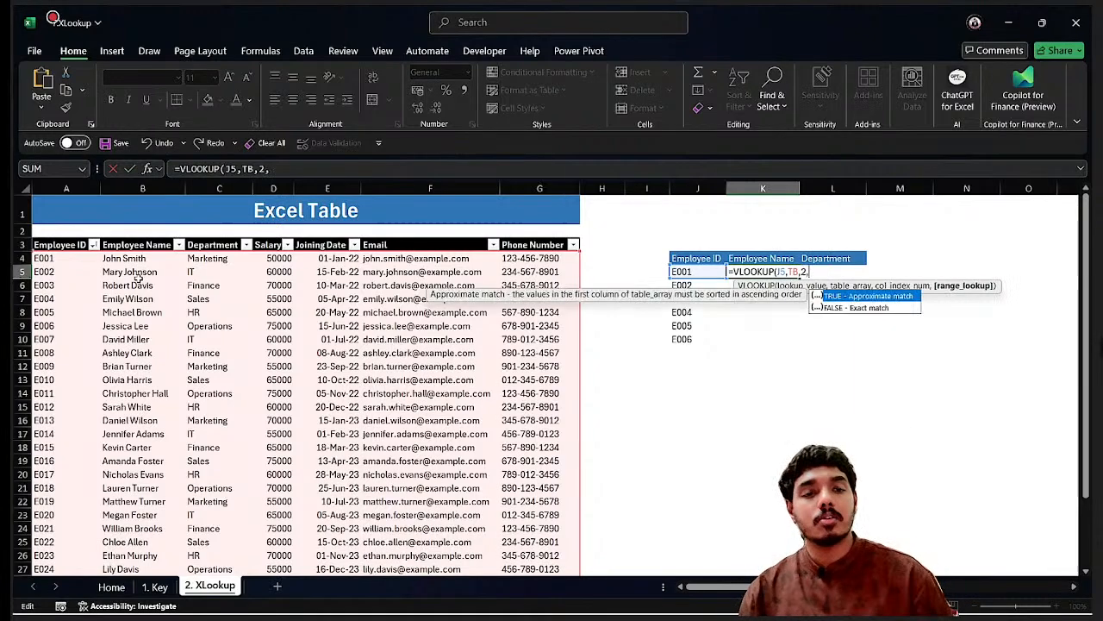
key(Down)
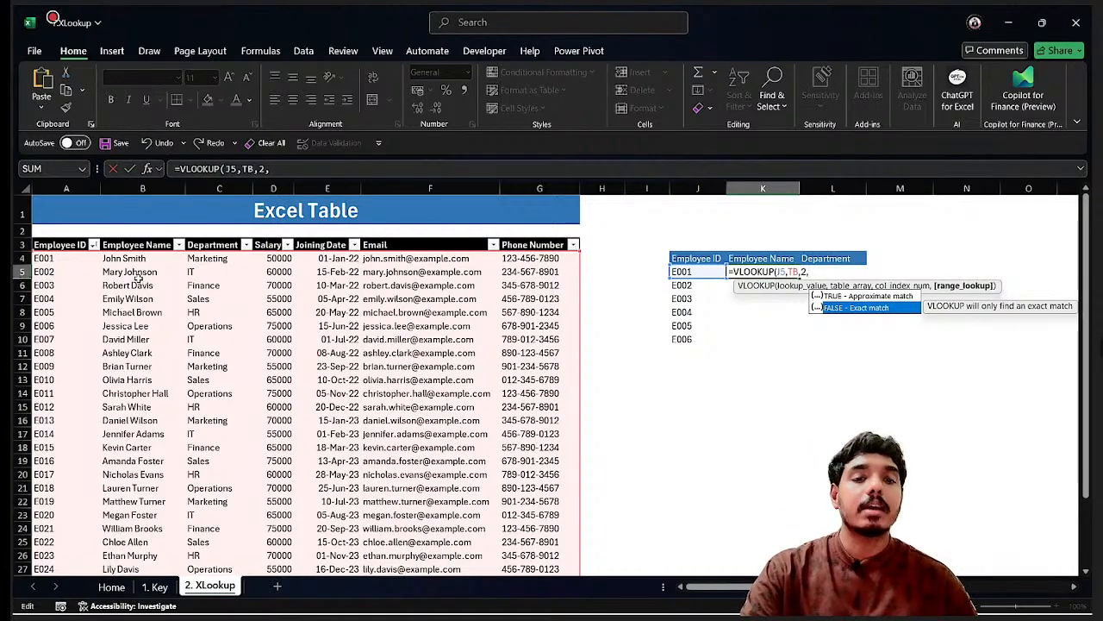
key(Tab)
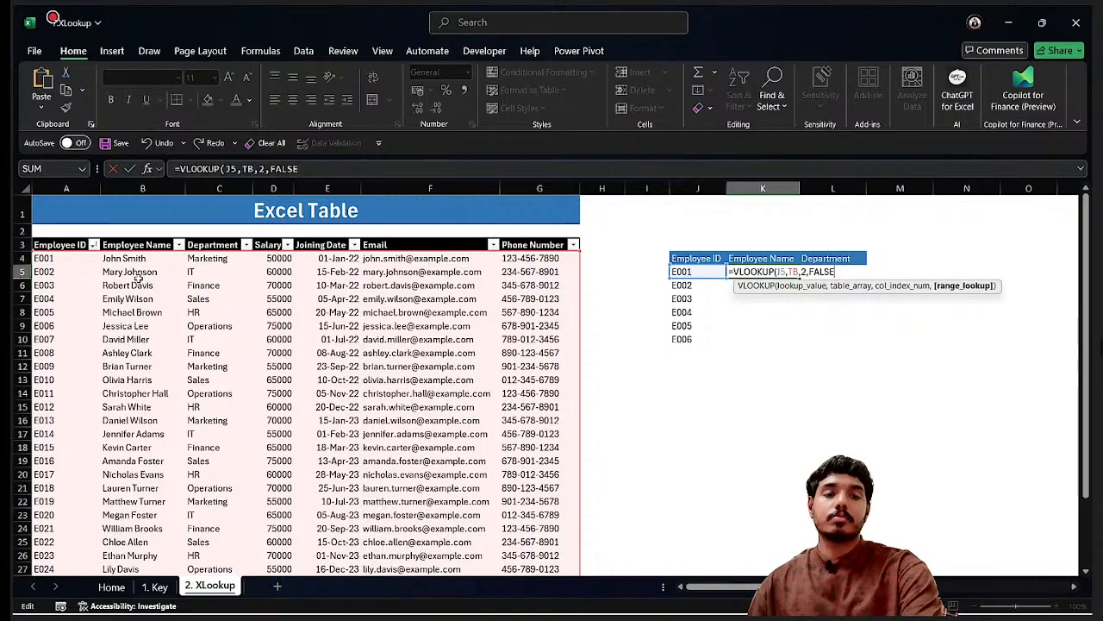
text())
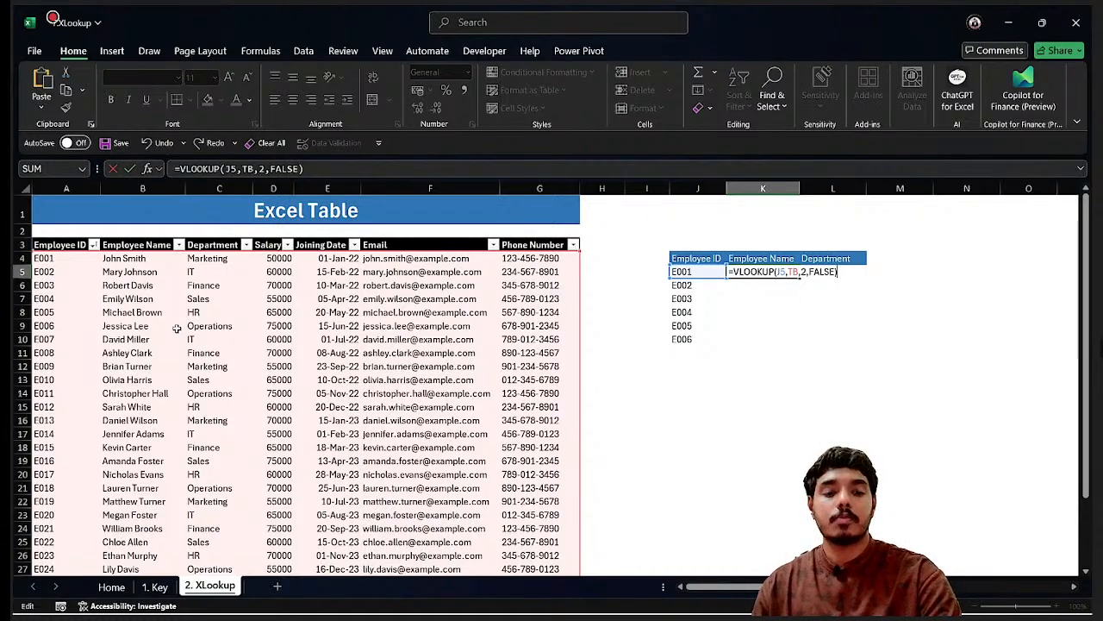
key(Return)
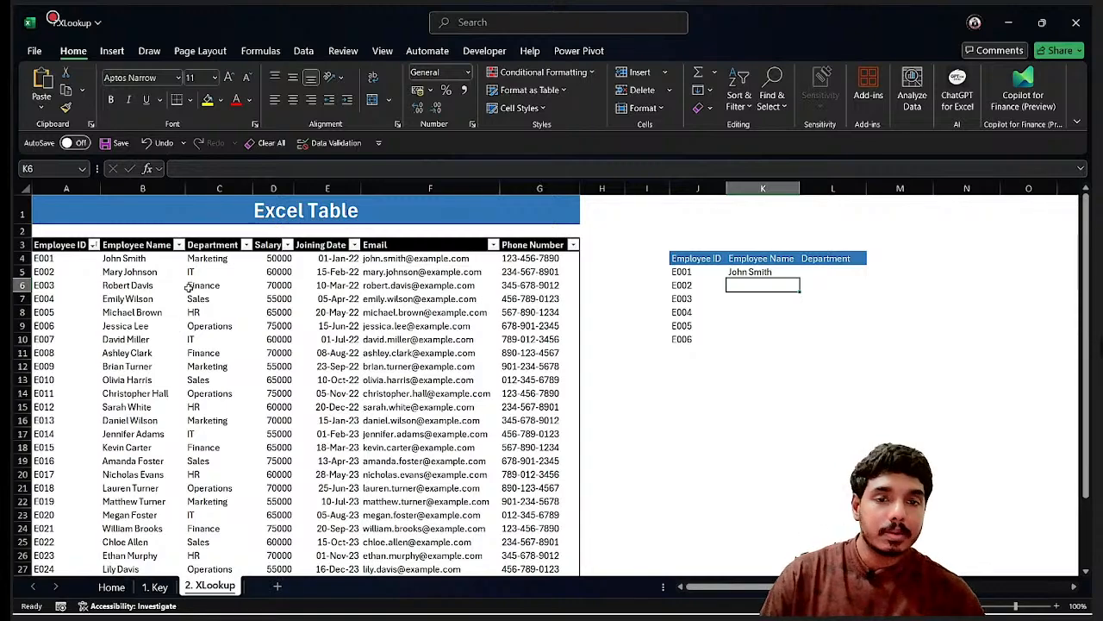
- Test the name lookup by changing the employee ID in J5 to E010
click(694, 271)
click(748, 271)
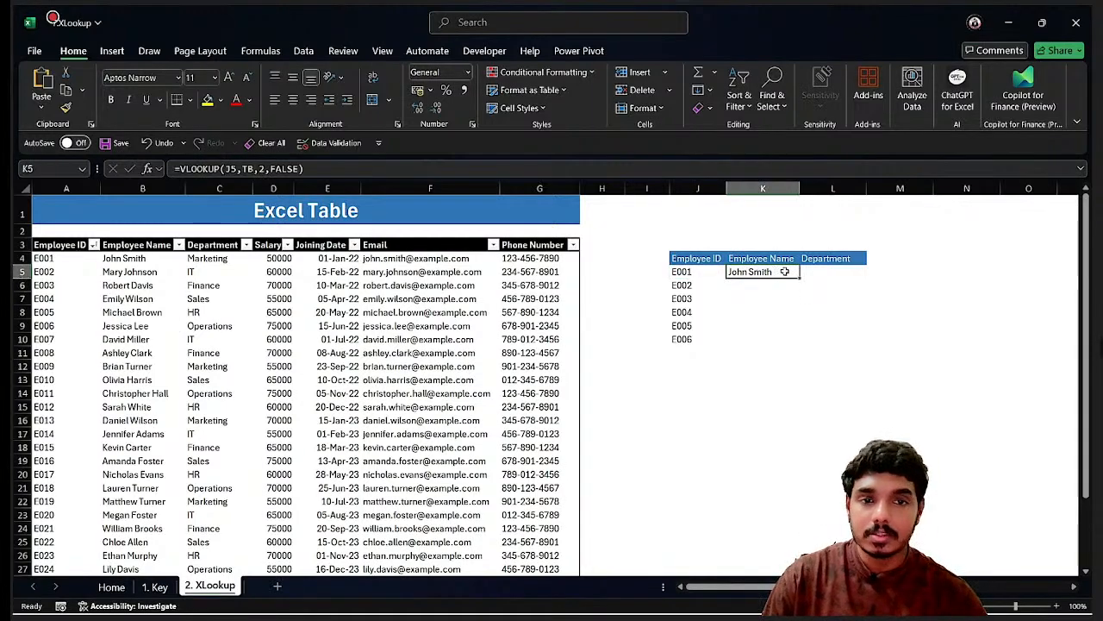
click(683, 272)
click(743, 273)
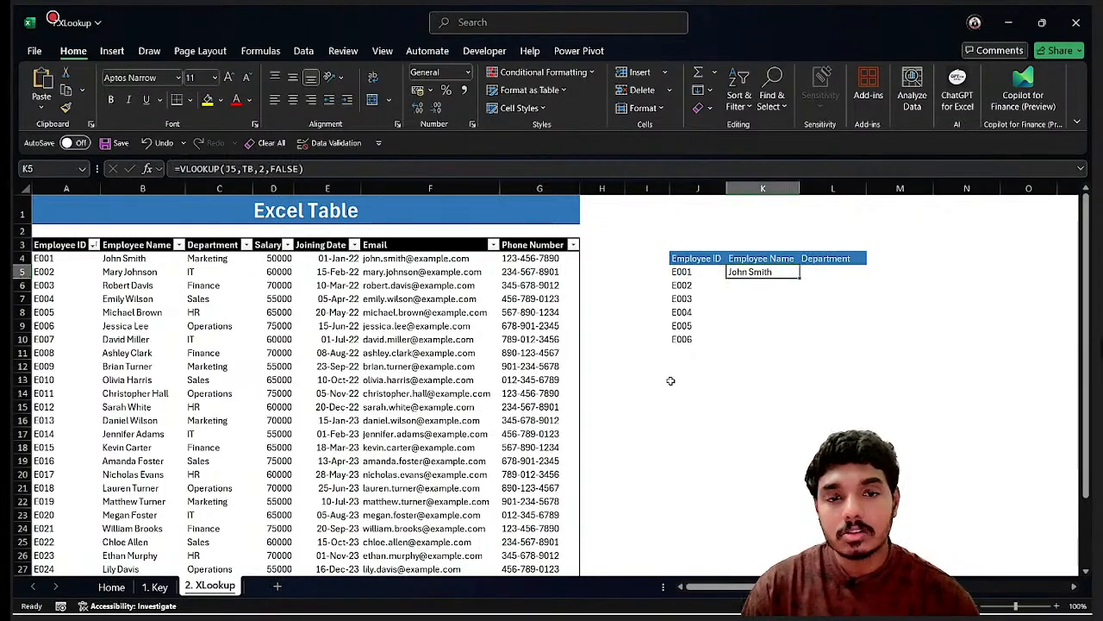
click(692, 274)
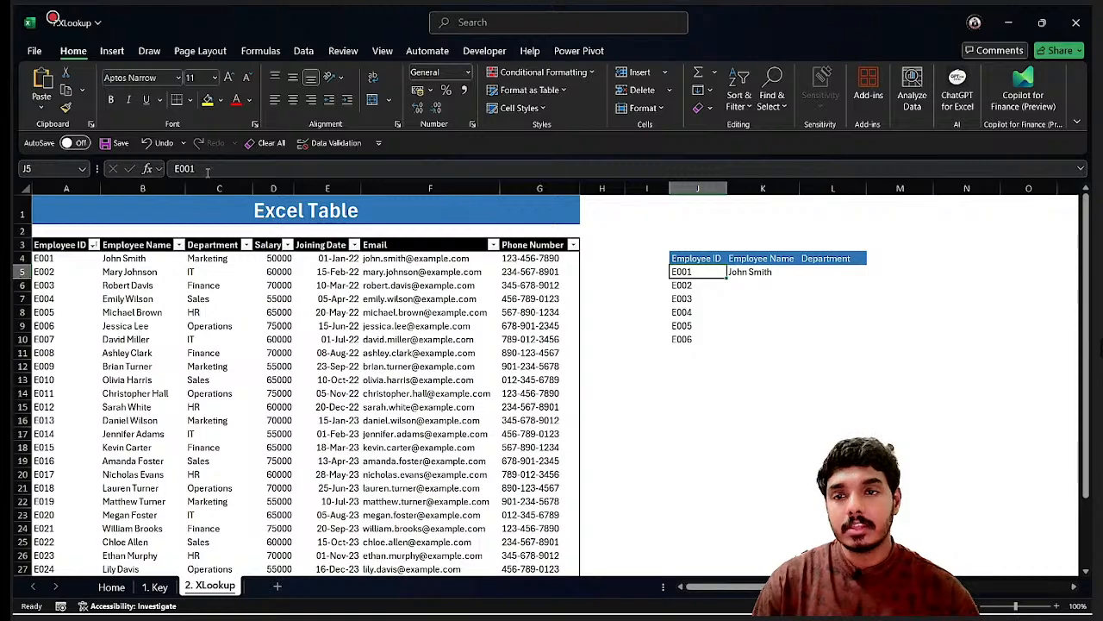
click(207, 170)
key(BackSpace)
key(BackSpace)
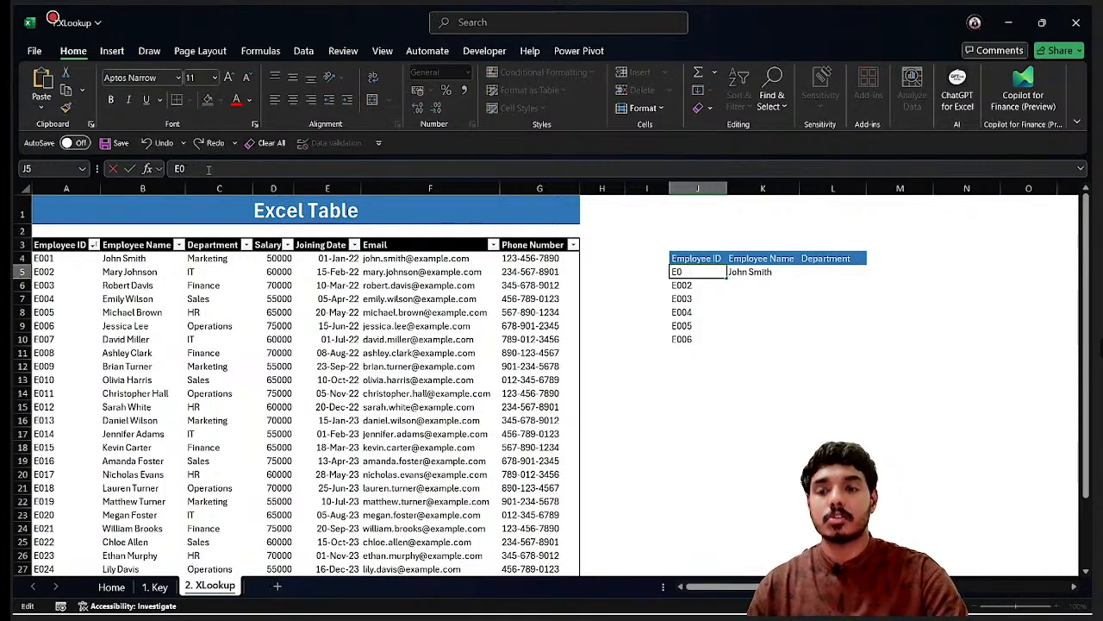
text(10)
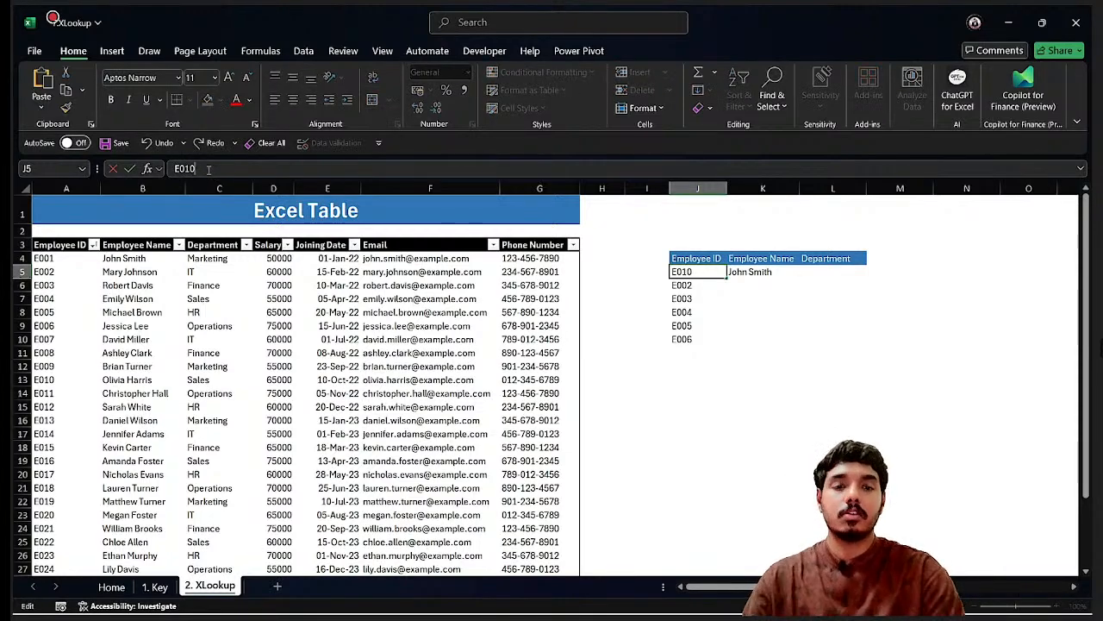
key(Return)
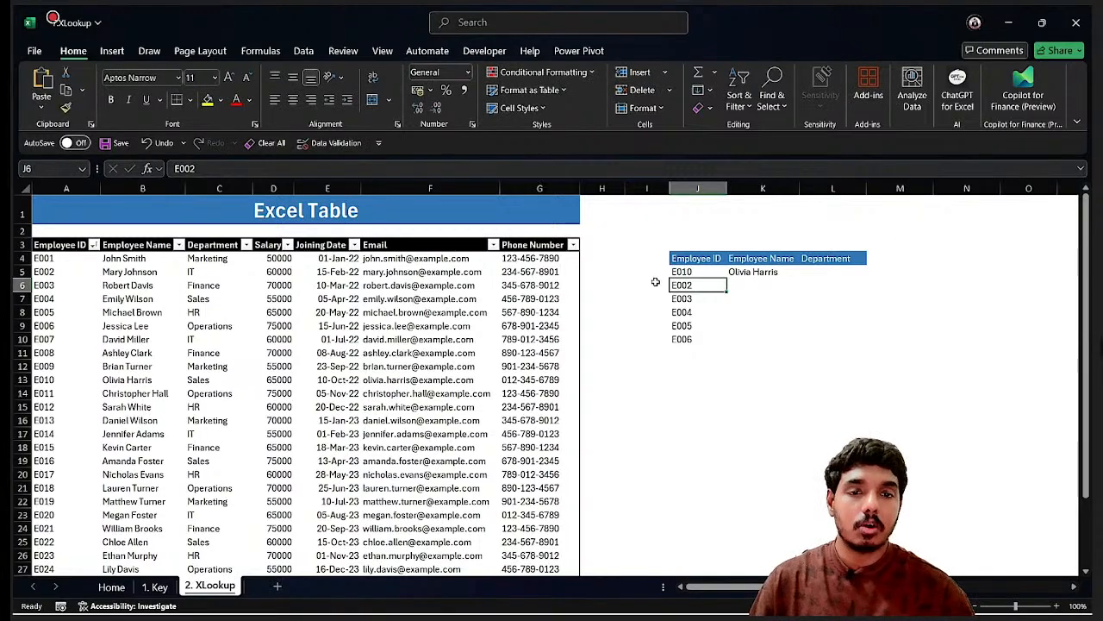
- Change the employee ID in J5 to E015 to test the lookup with another record
click(685, 272)
click(204, 168)
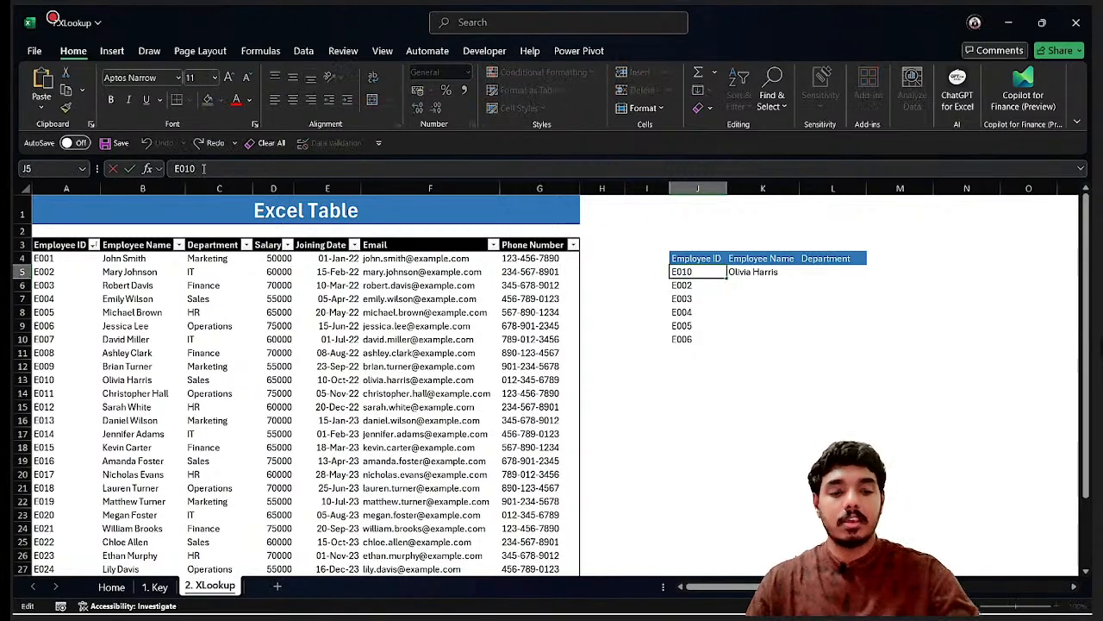
key(BackSpace)
key(Escape)
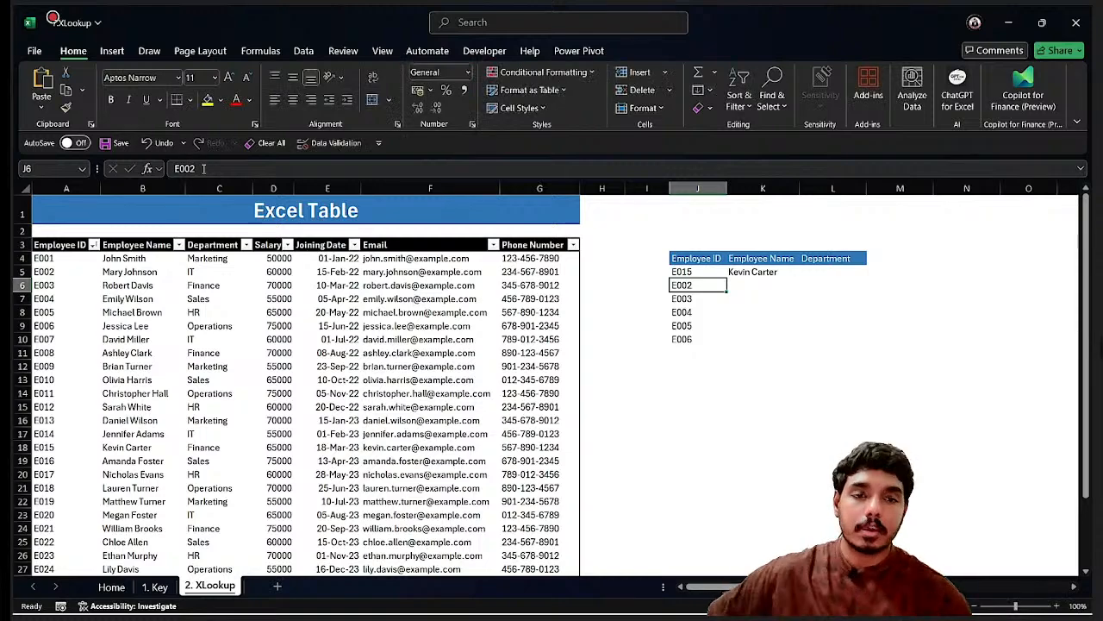
- Fill the VLOOKUP formula in K5 down to K10 to retrieve the names for the remaining employee IDs
click(754, 271)
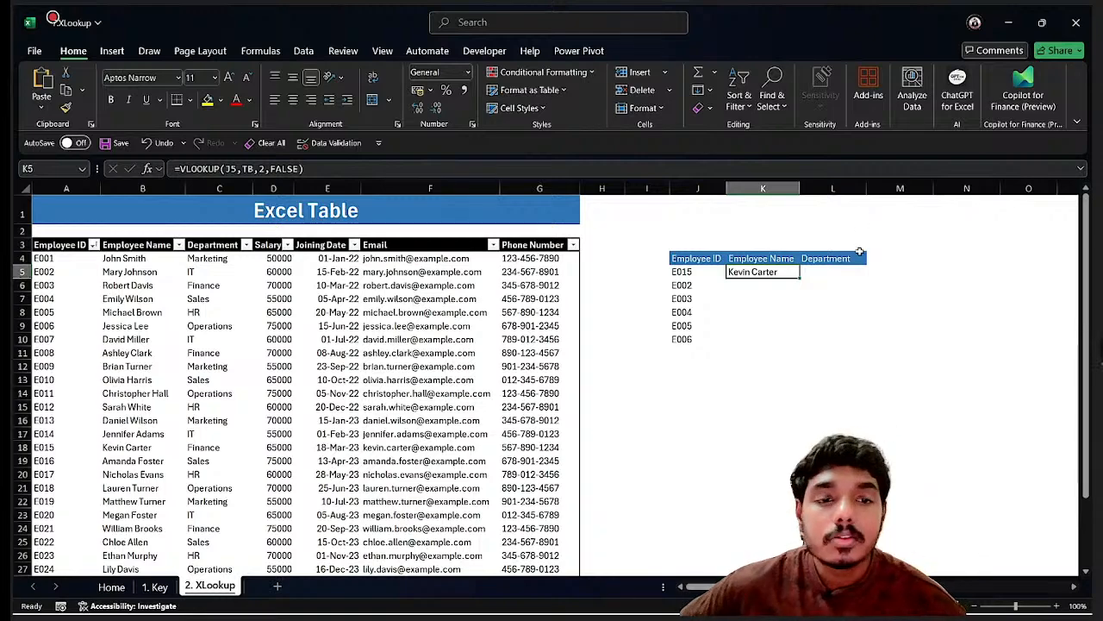
mouse_move(764, 274)
mouse_down()
mouse_move(766, 355)
mouse_move(765, 338)
mouse_move(760, 347)
mouse_up()
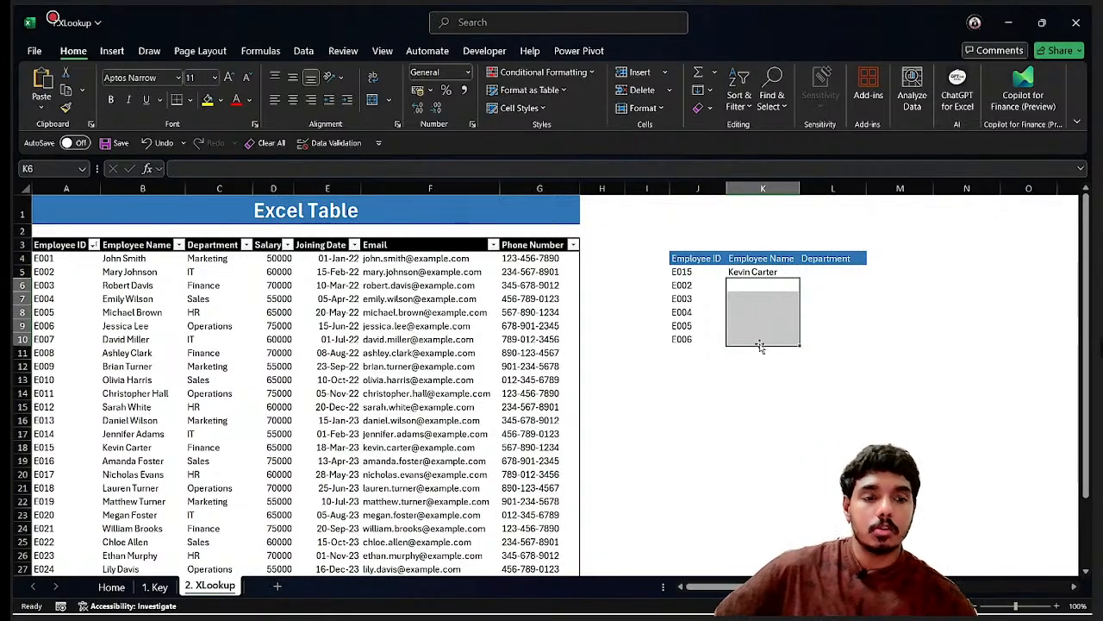
click(753, 272)
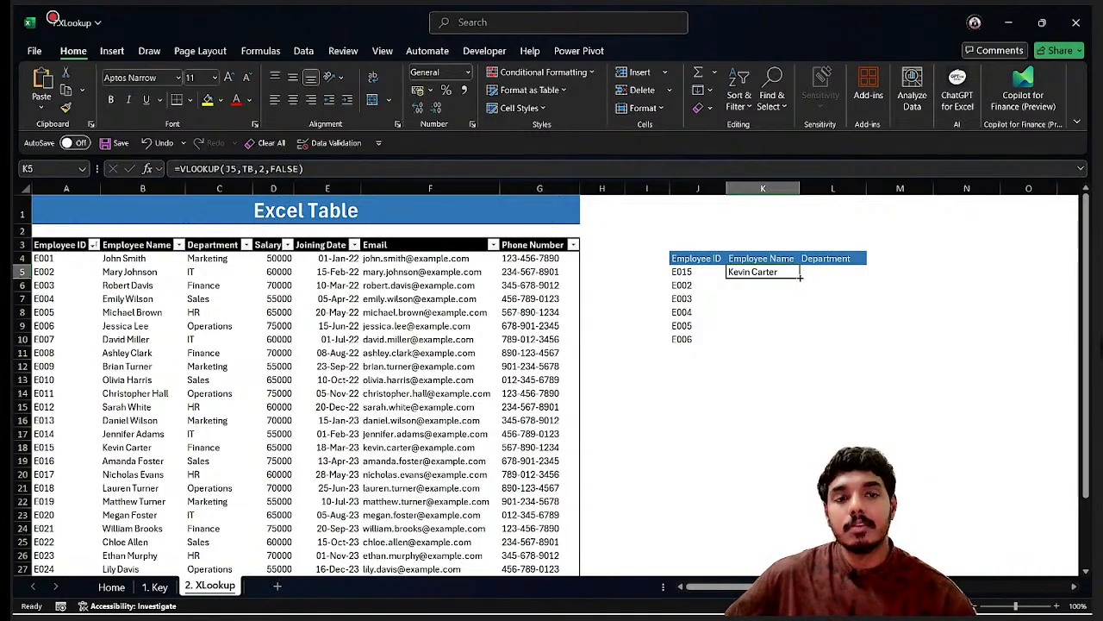
double_click(800, 275)
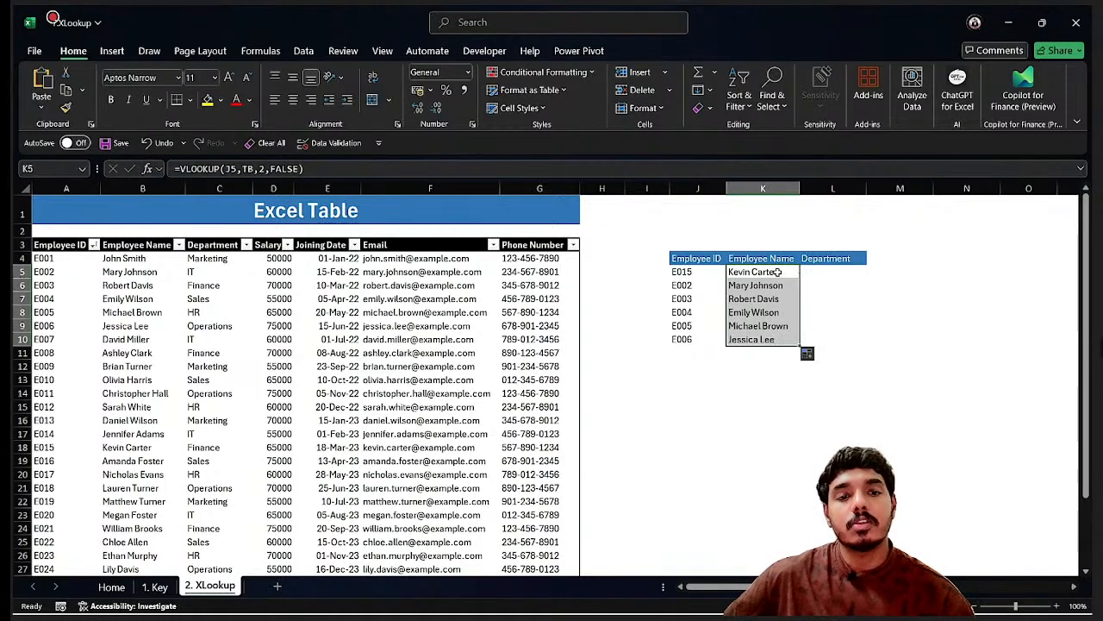
- Examine the copied VLOOKUP formulas in K5:K10, checking the lookup cell reference used in each row
key(Down)
key(Down)
key(Down)
key(Down)
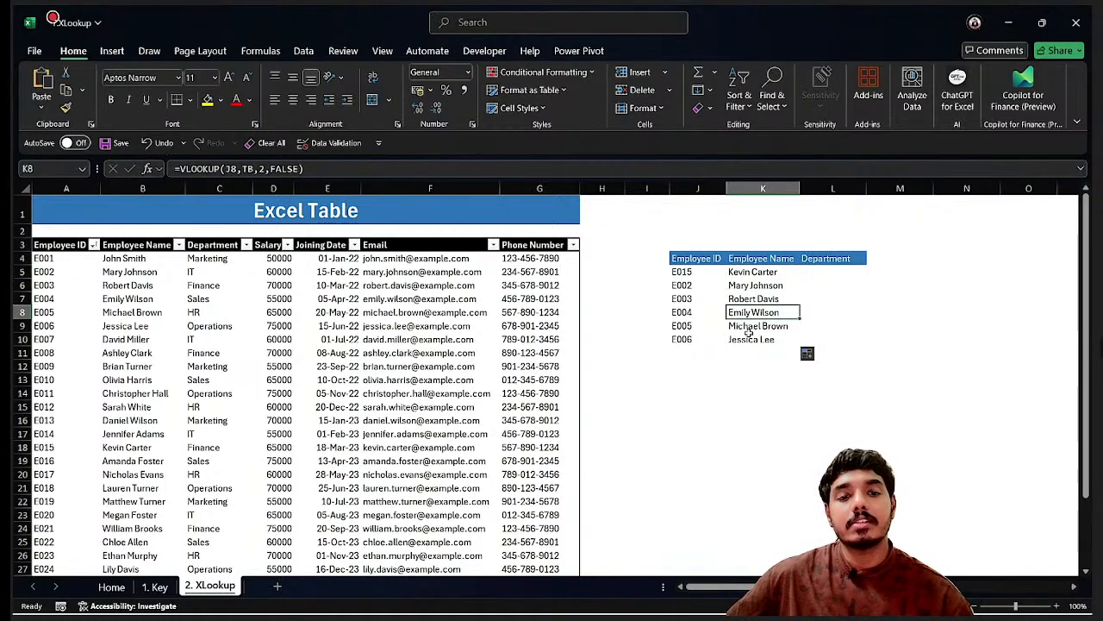
click(749, 339)
drag(784, 277, 780, 344)
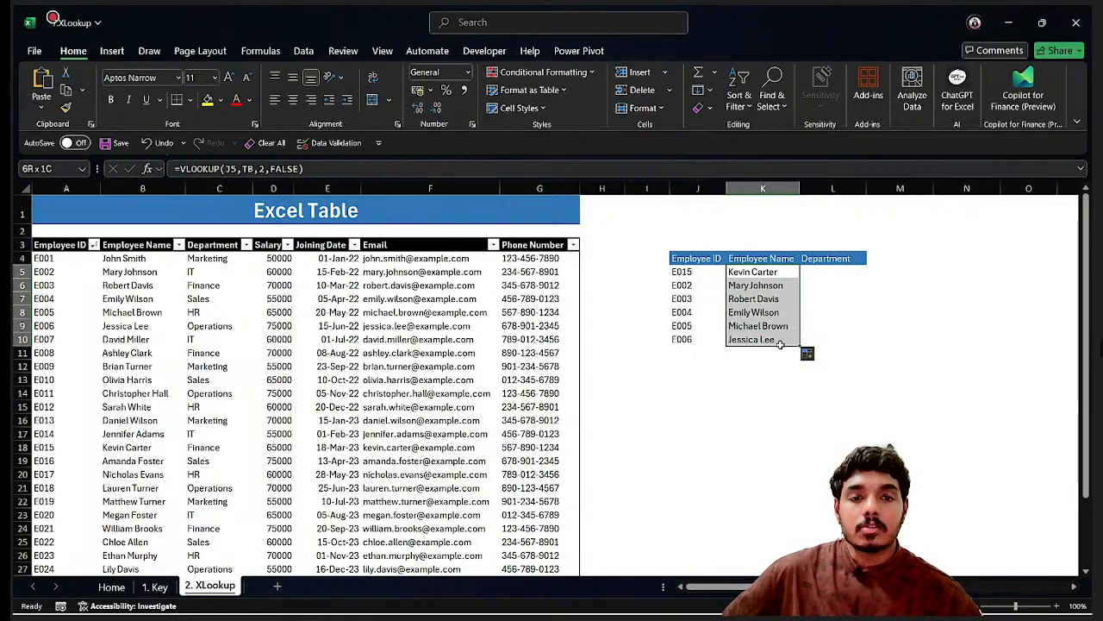
click(774, 285)
key(Down)
key(Down)
key(Down)
key(Down)
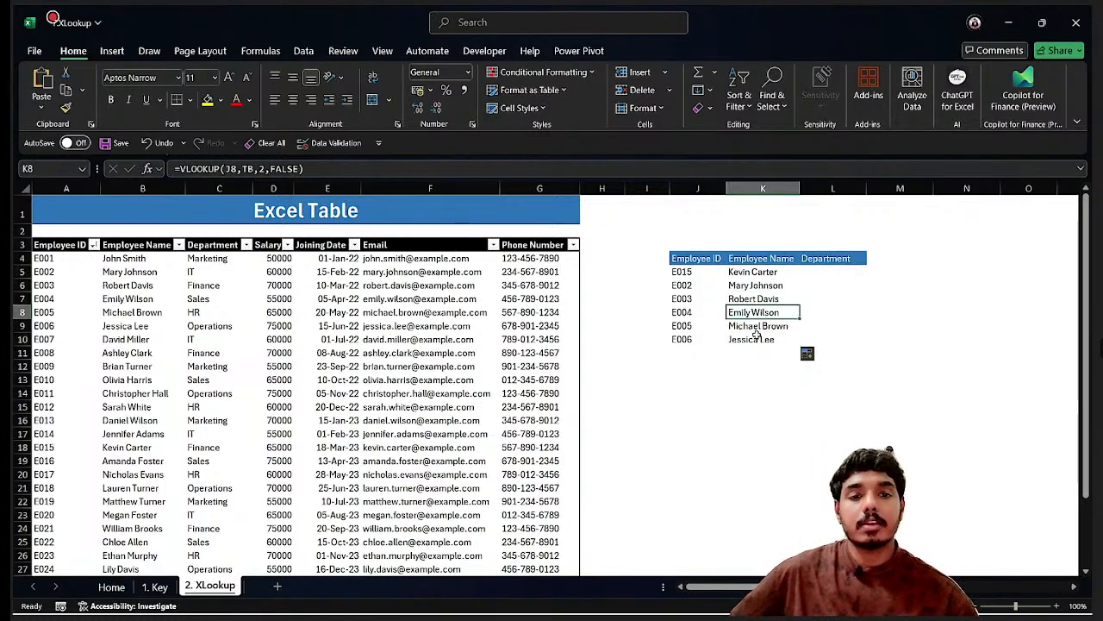
click(766, 273)
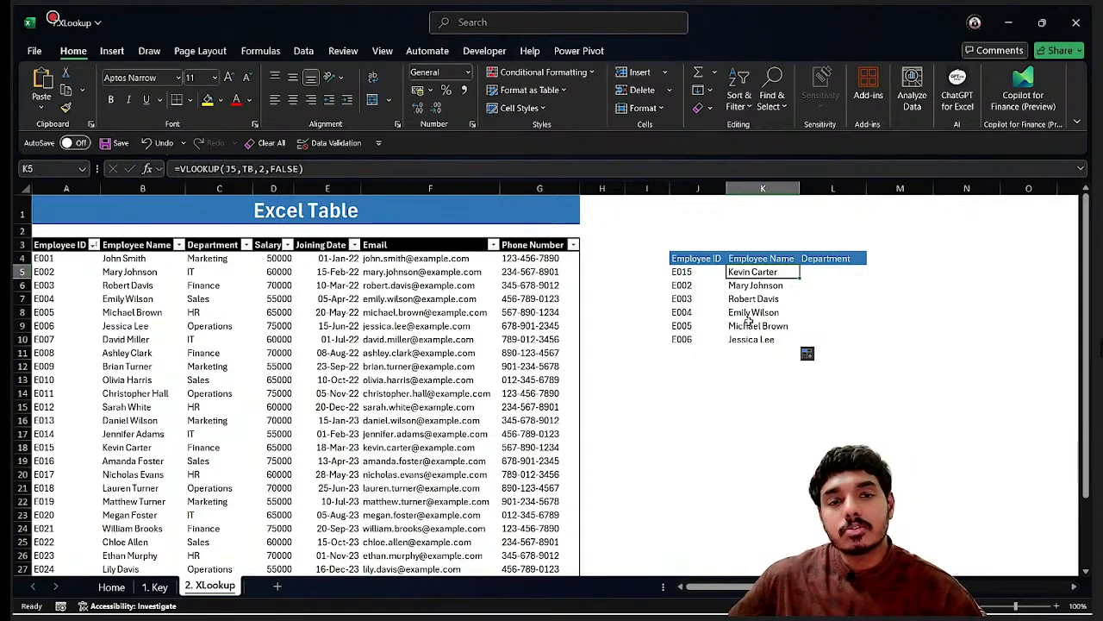
- Start a VLOOKUP formula in L5 with J5 as the lookup value and the whole employee table TB as the table array
click(839, 272)
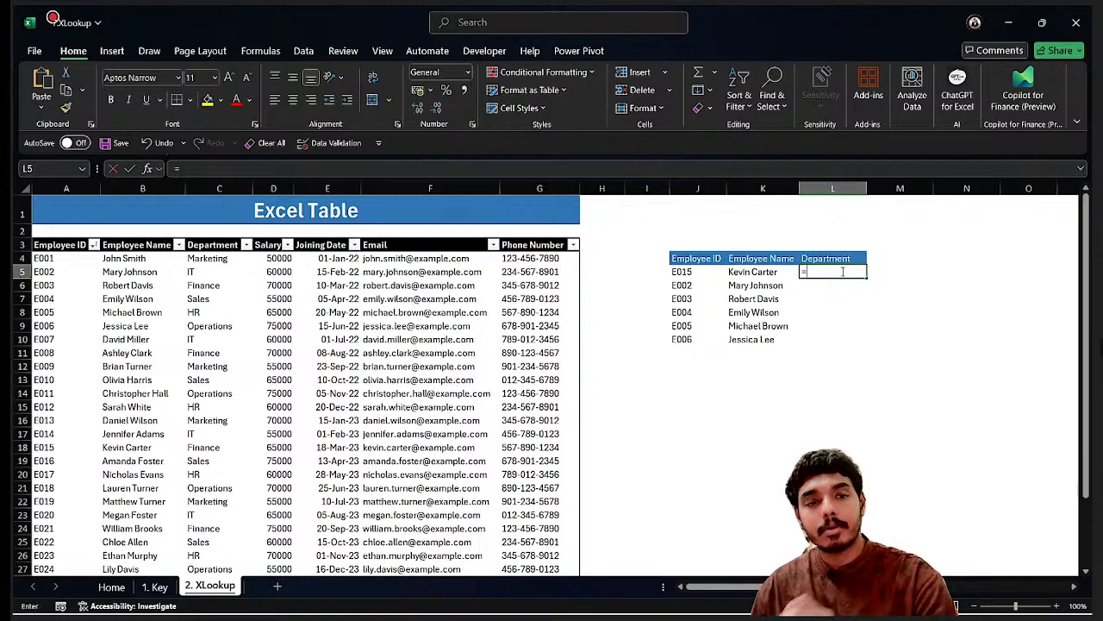
text(=vlo)
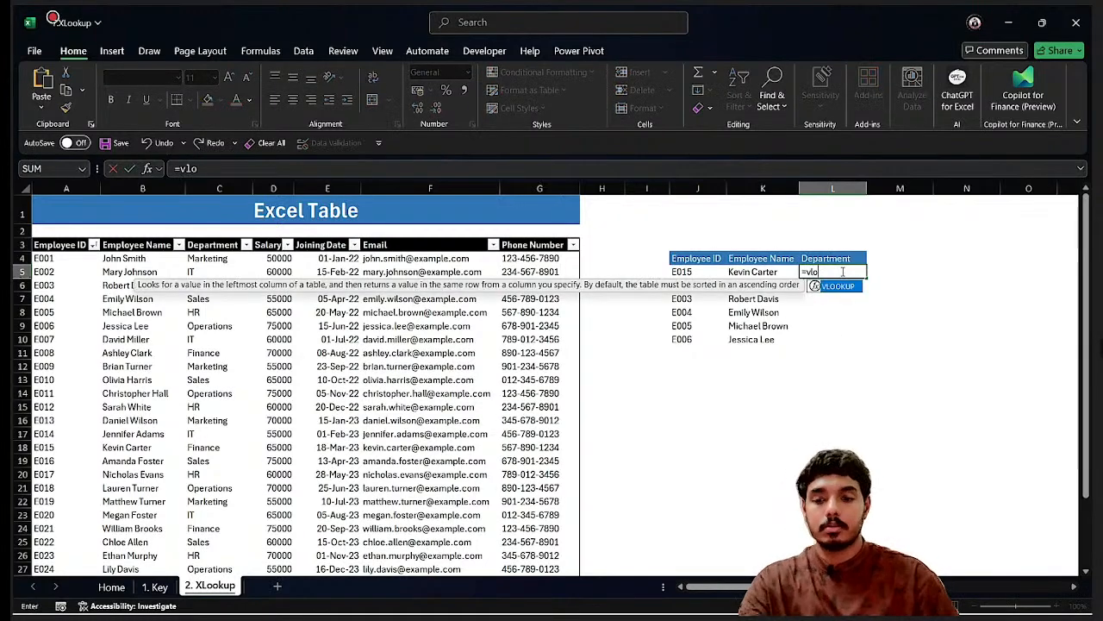
key(Tab)
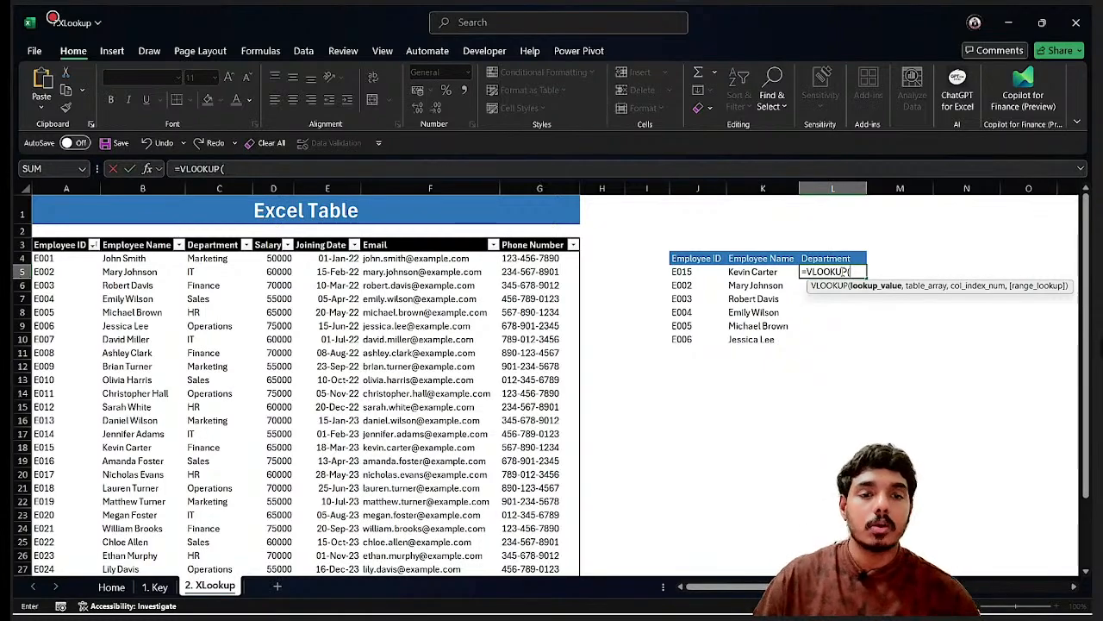
click(677, 273)
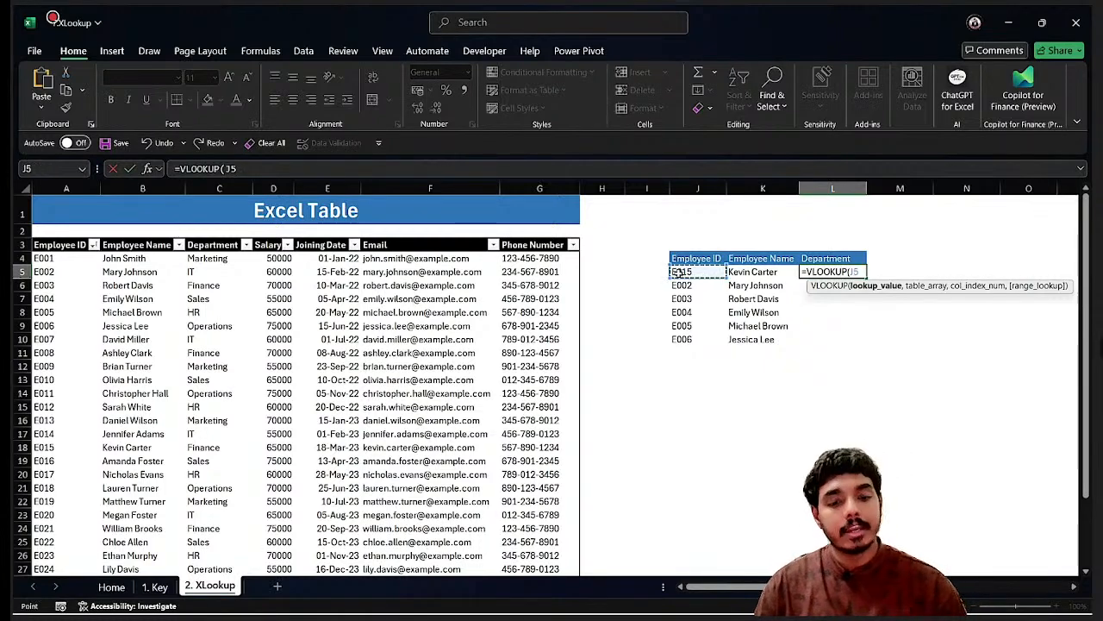
text(,)
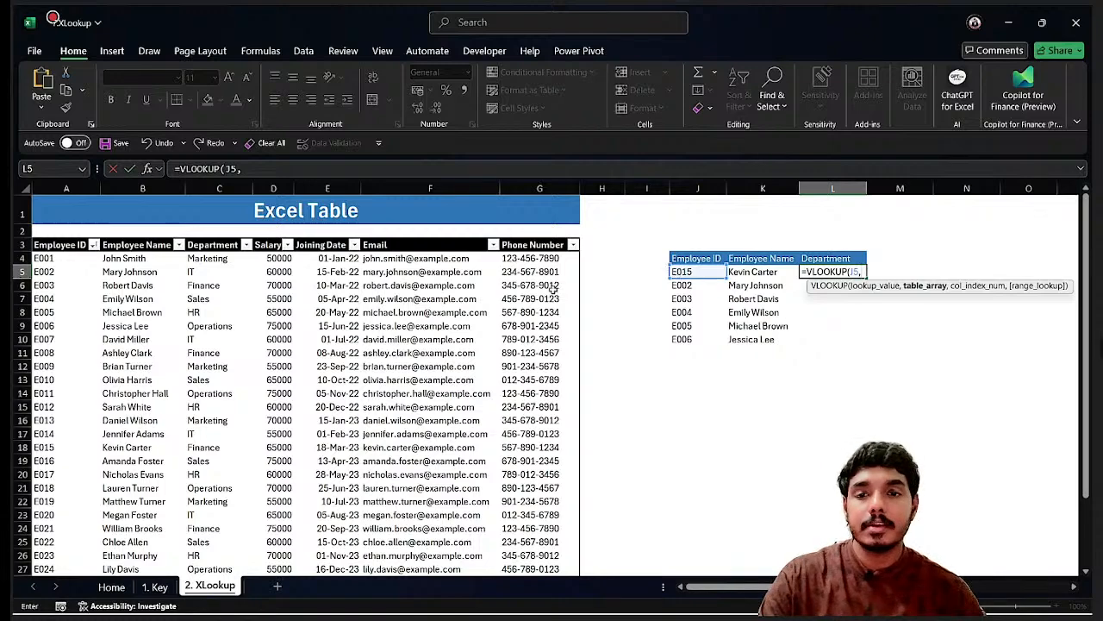
click(178, 297)
key(shift+space)
key(ctrl+space)
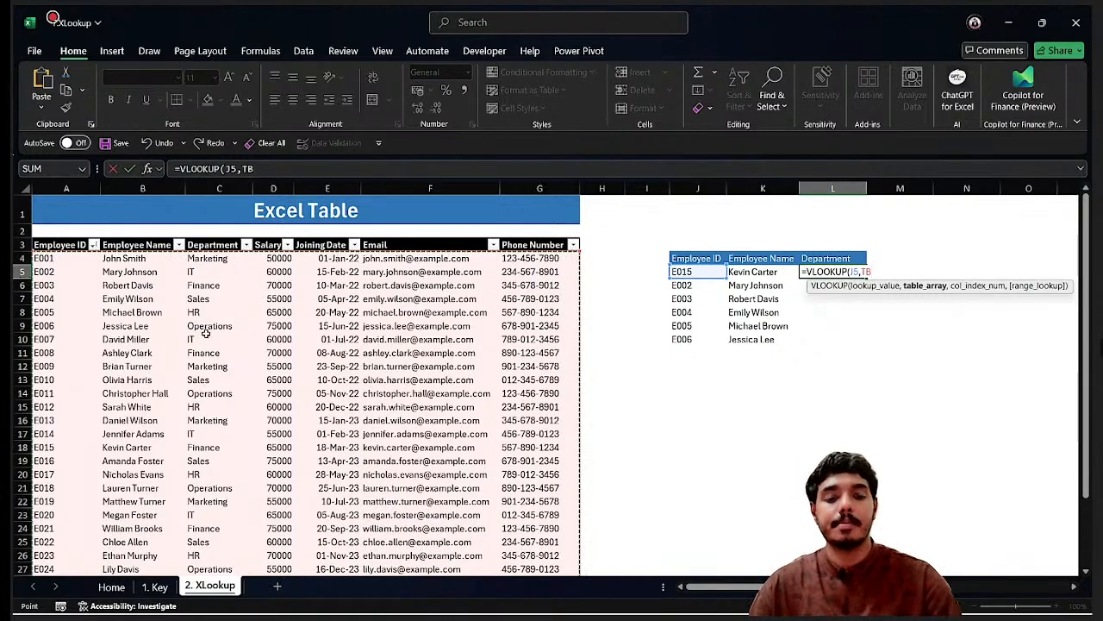
text(,)
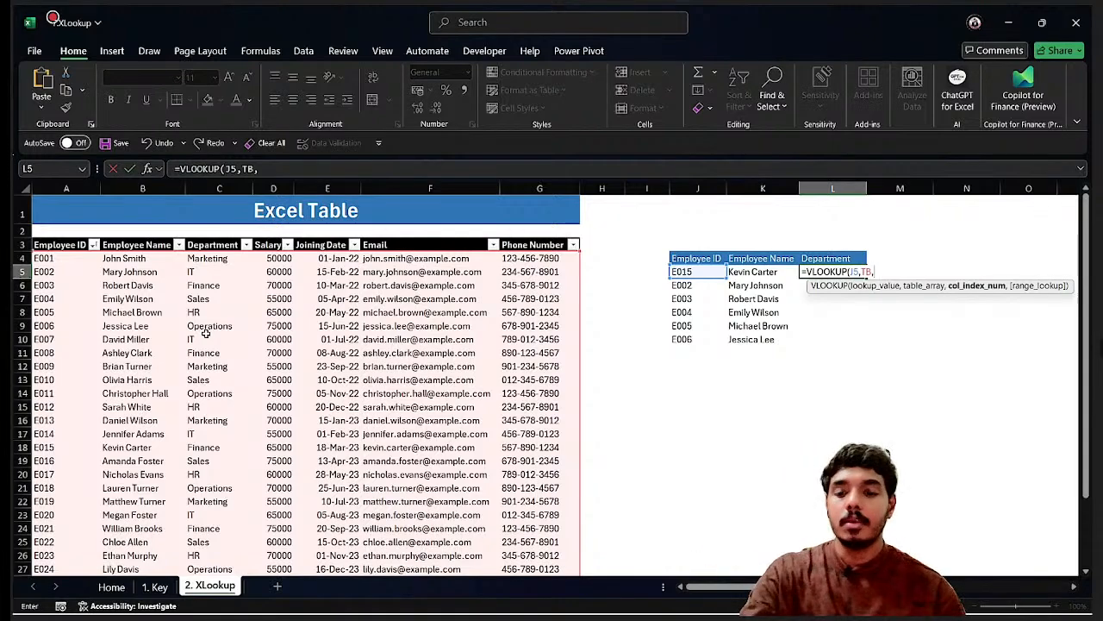
- Complete the Department VLOOKUP in L5 with column index 3 and an exact match (FALSE)
text(3,)
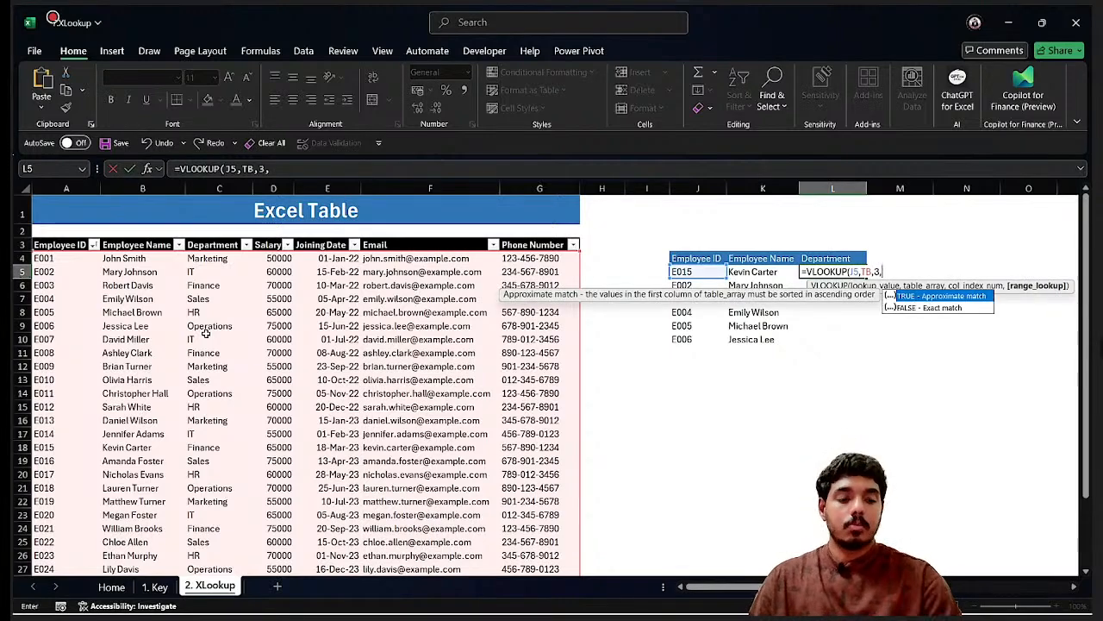
key(Down)
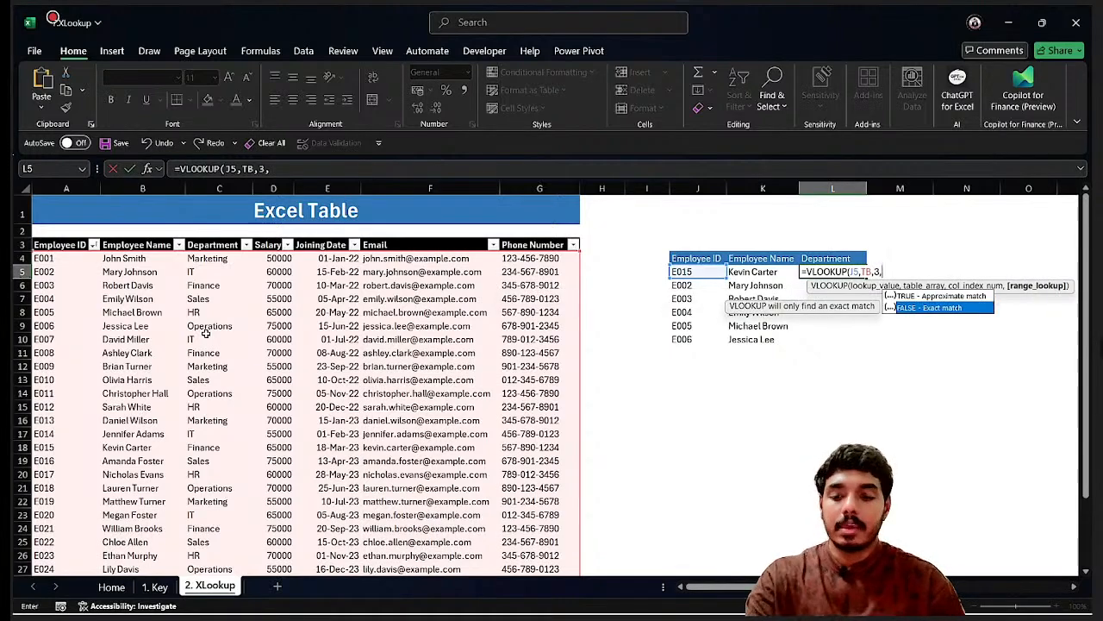
key(Tab)
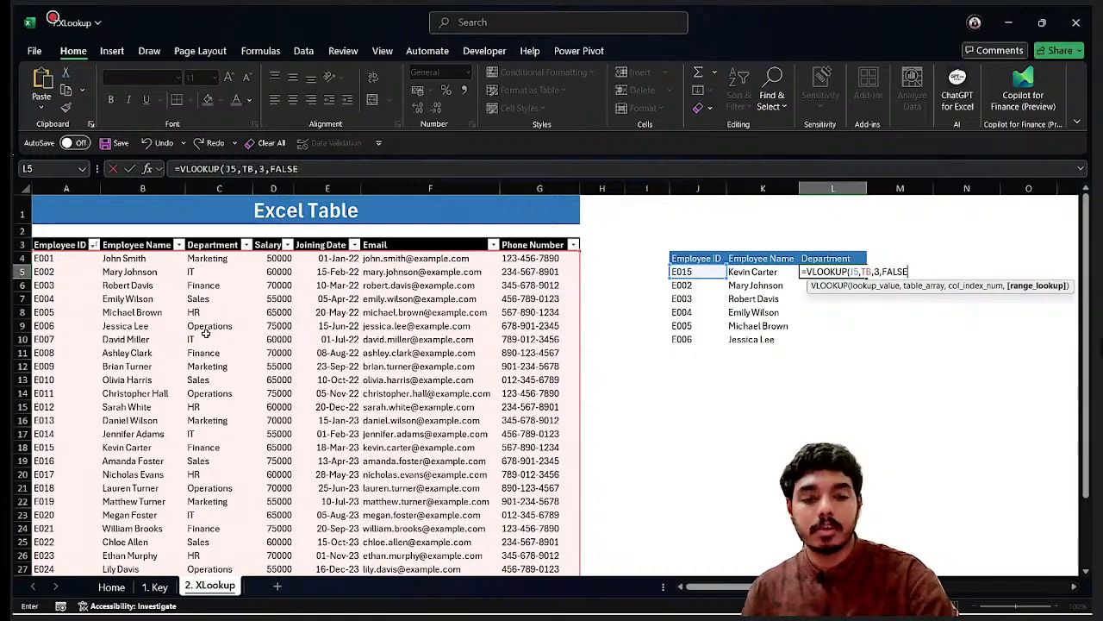
text())
key(Return)
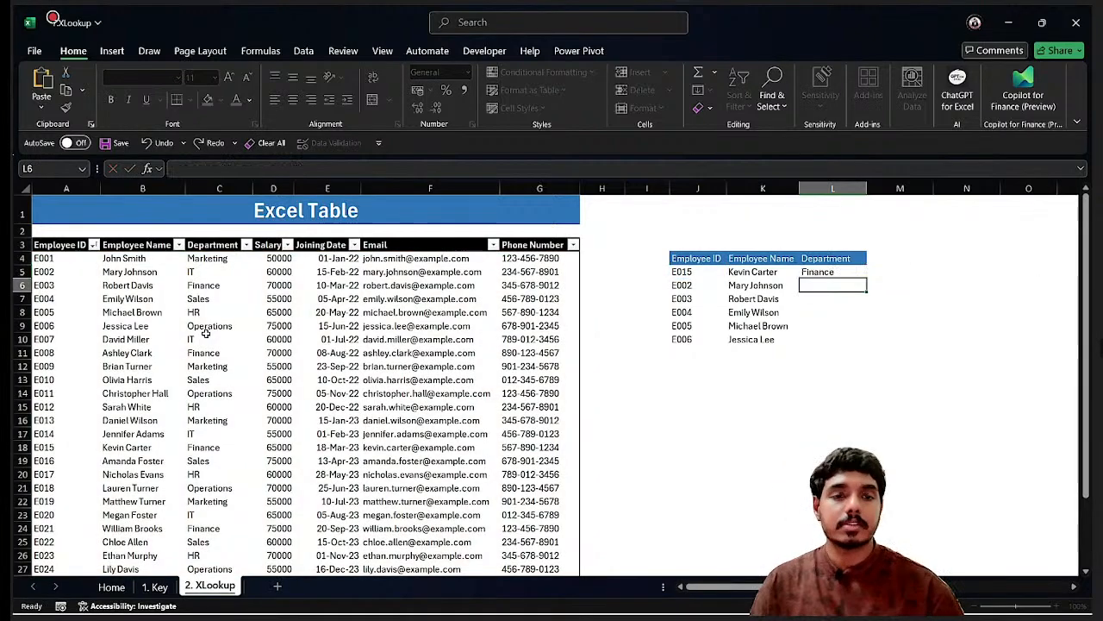
- Fill the Department VLOOKUP formula from L5 down to L10
click(833, 273)
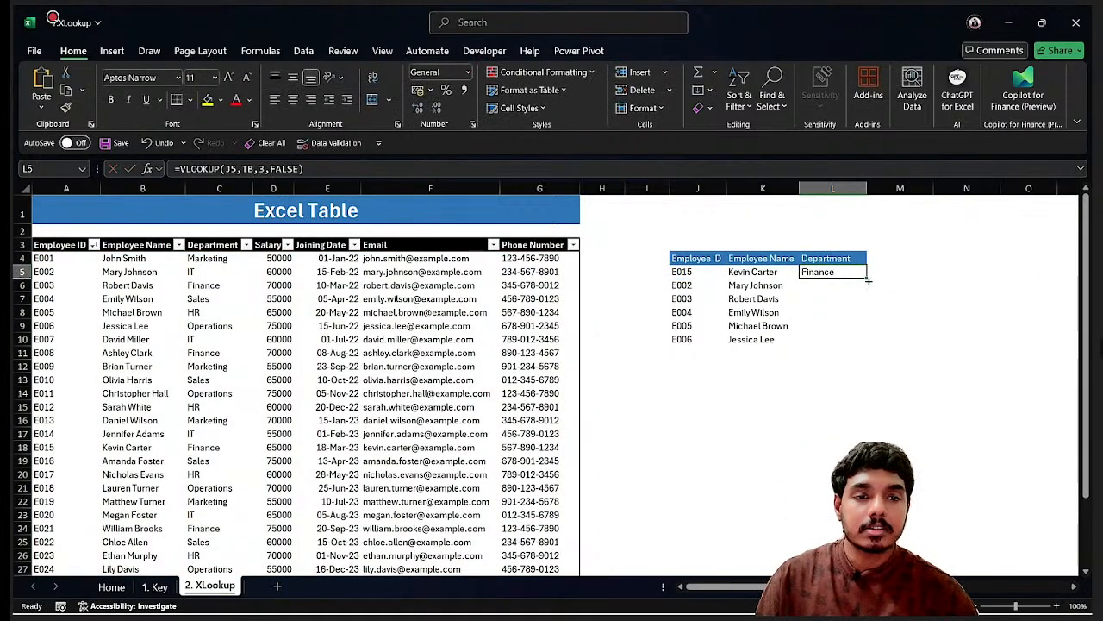
double_click(867, 278)
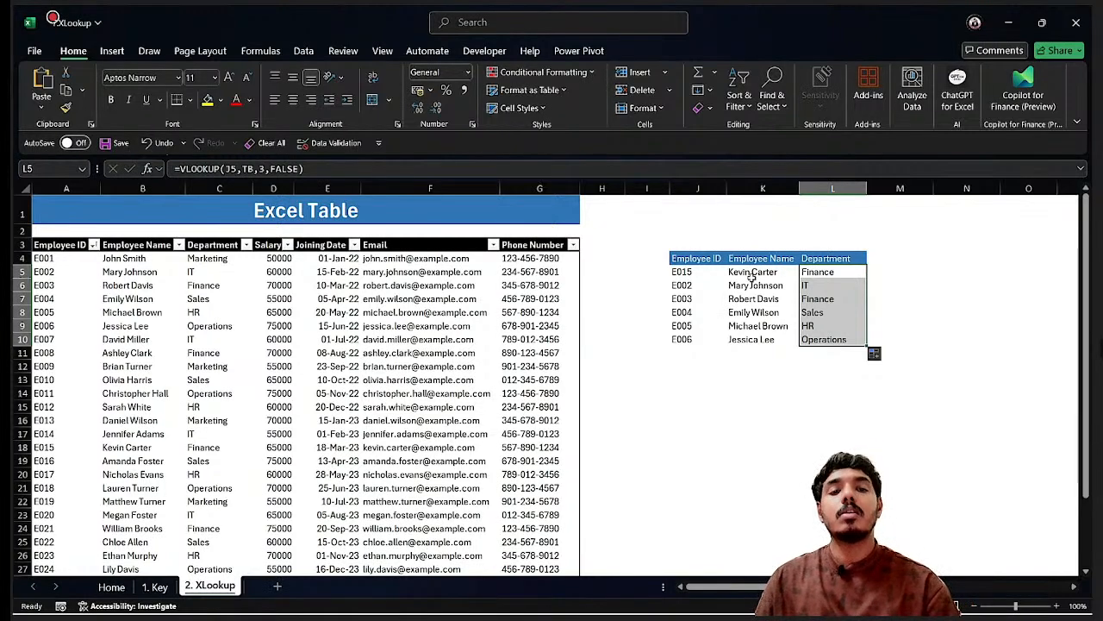
drag(780, 269, 824, 336)
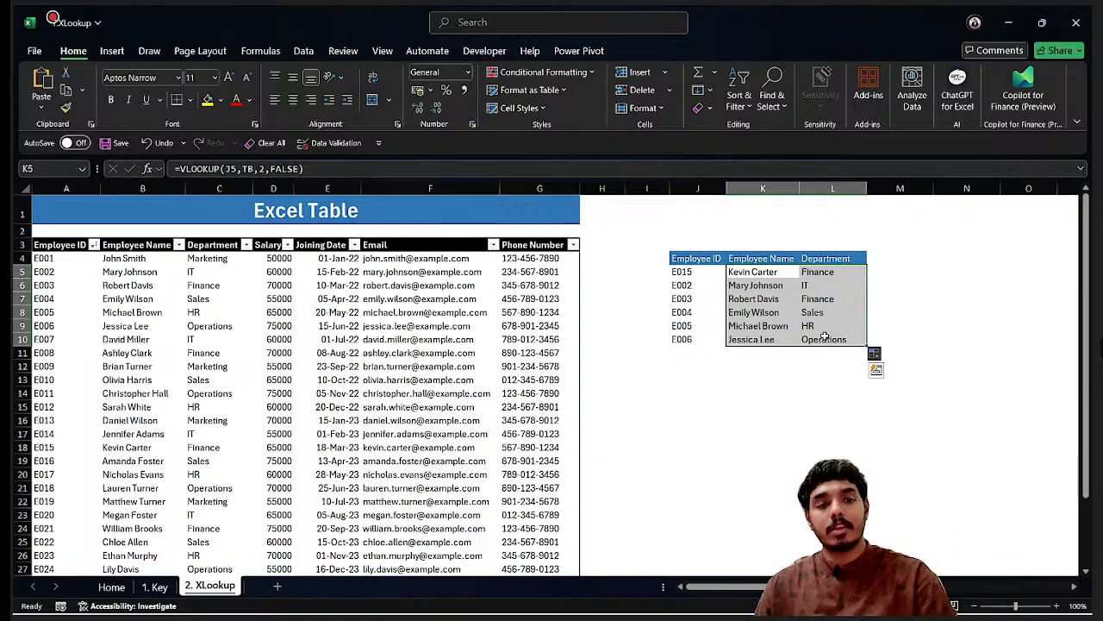
click(896, 283)
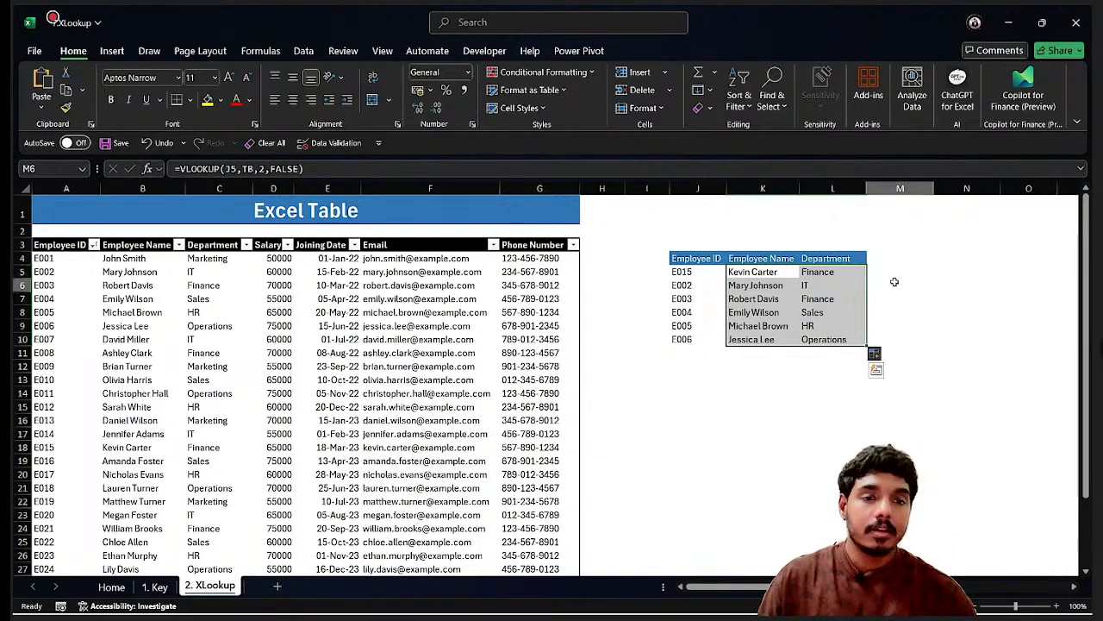
click(887, 273)
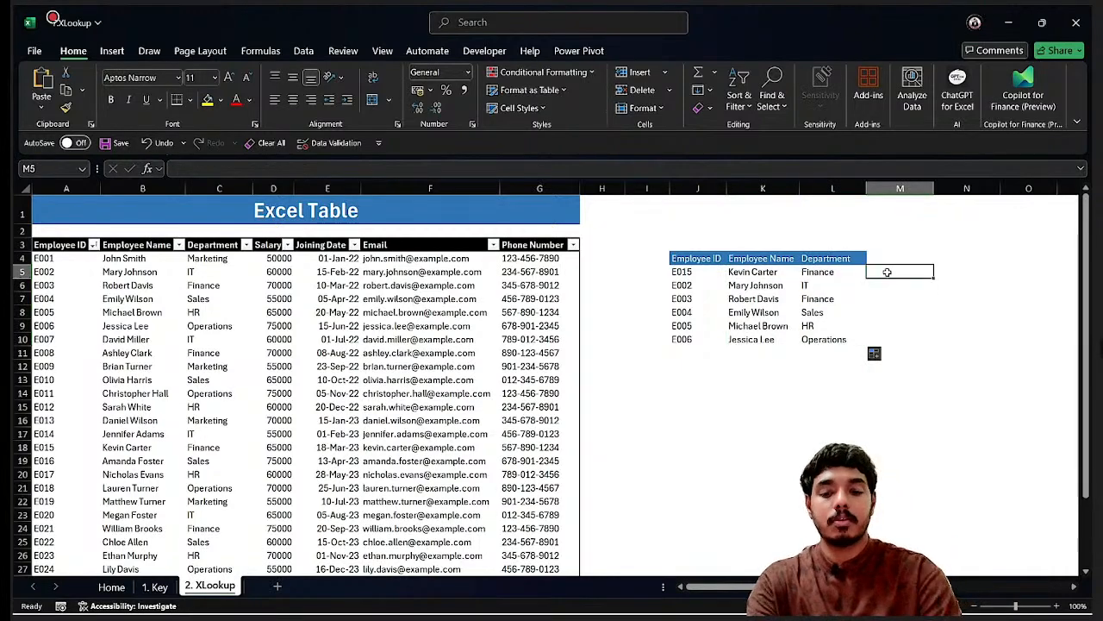
text(=vl)
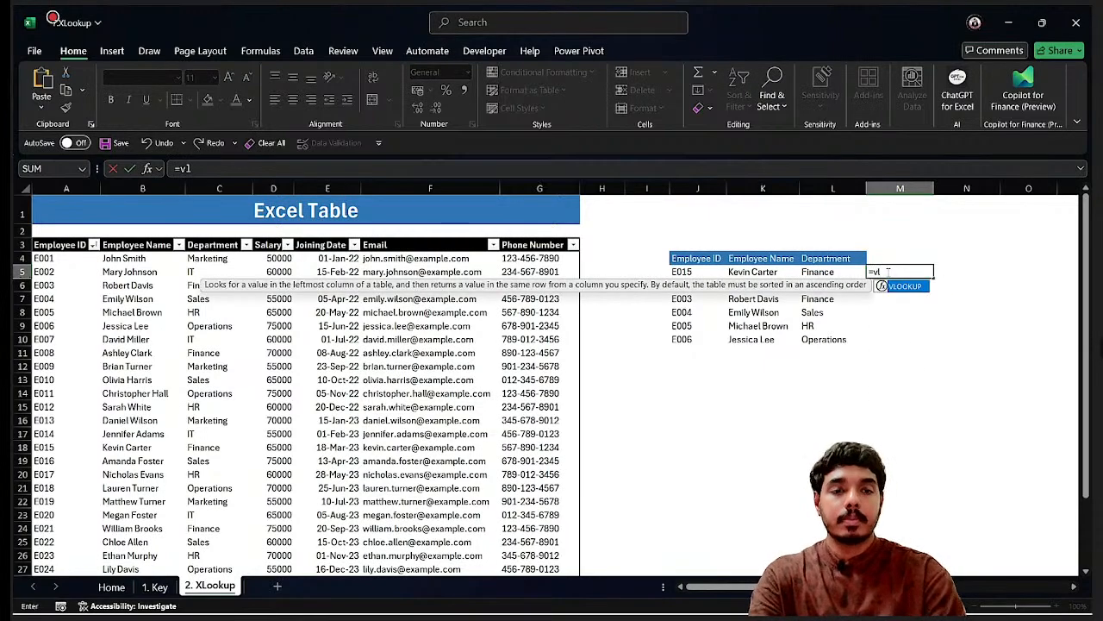
key(BackSpace)
key(Down)
key(Down)
key(Down)
key(Down)
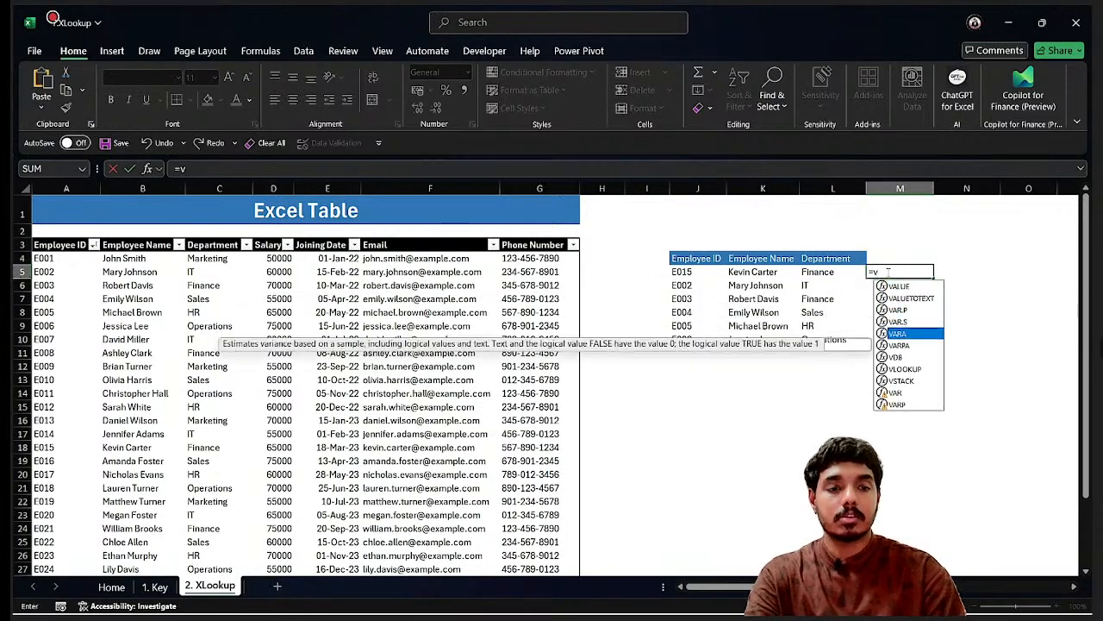
key(Down)
key(Down)
key(Down)
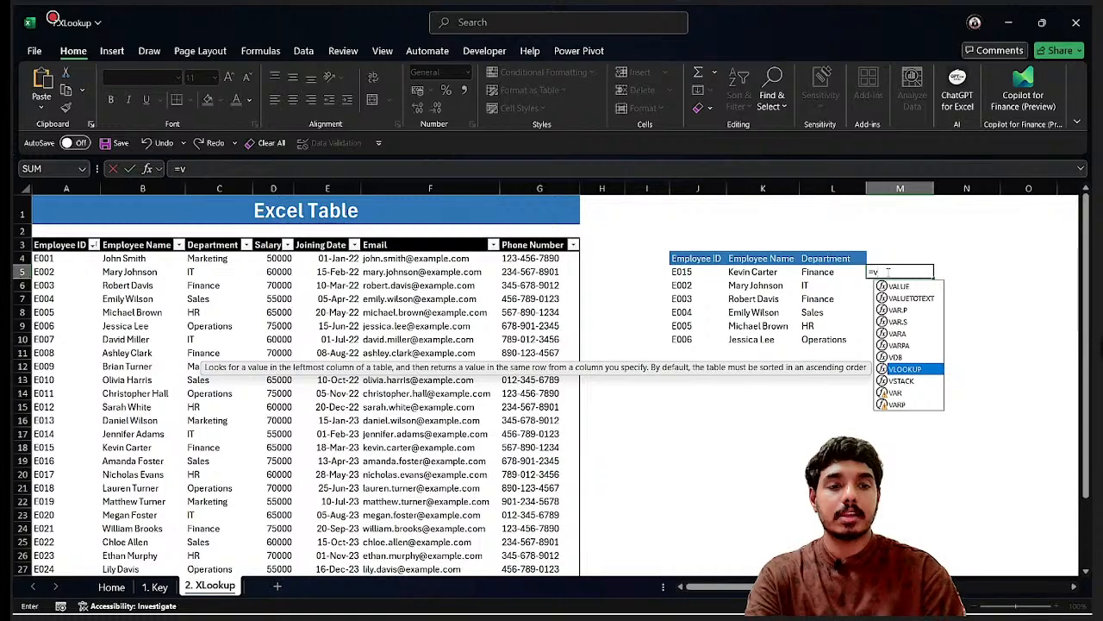
key(Tab)
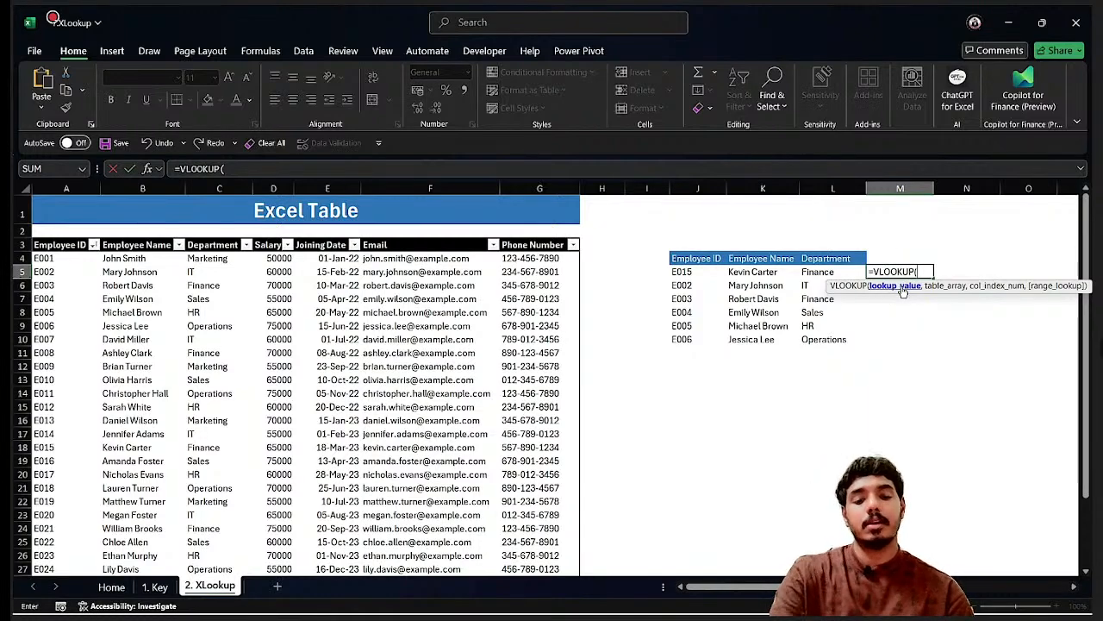
text(,)
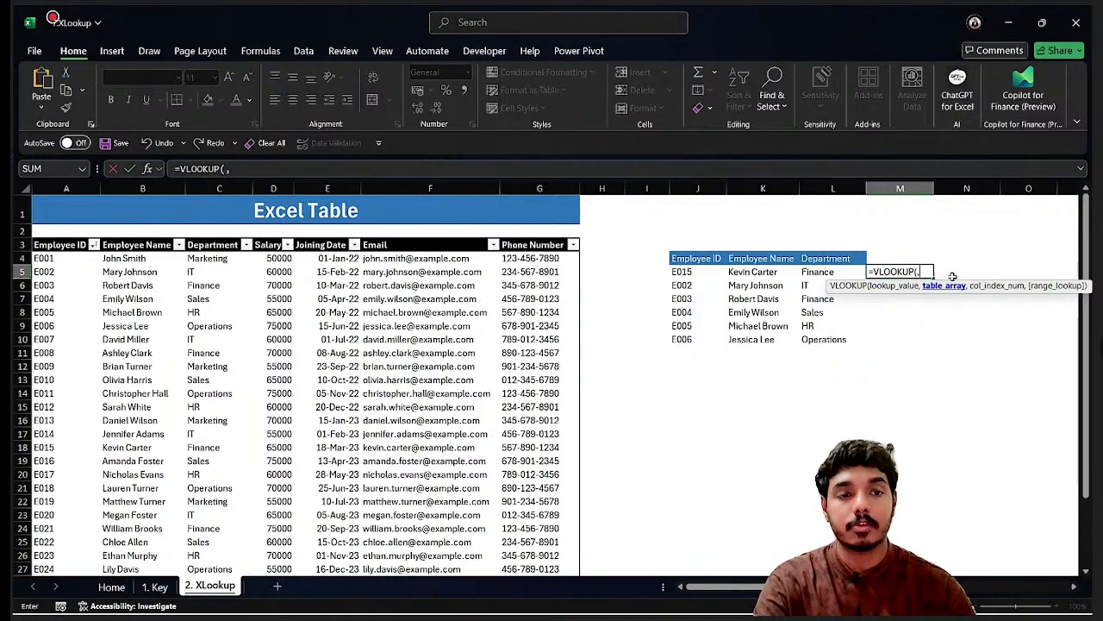
text(,)
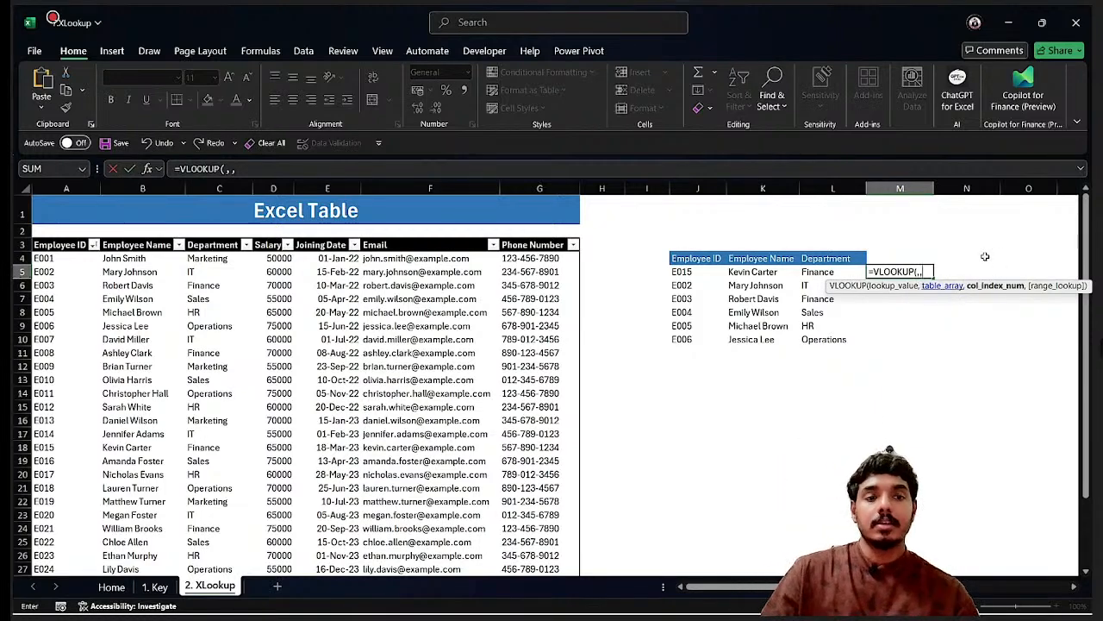
text(,)
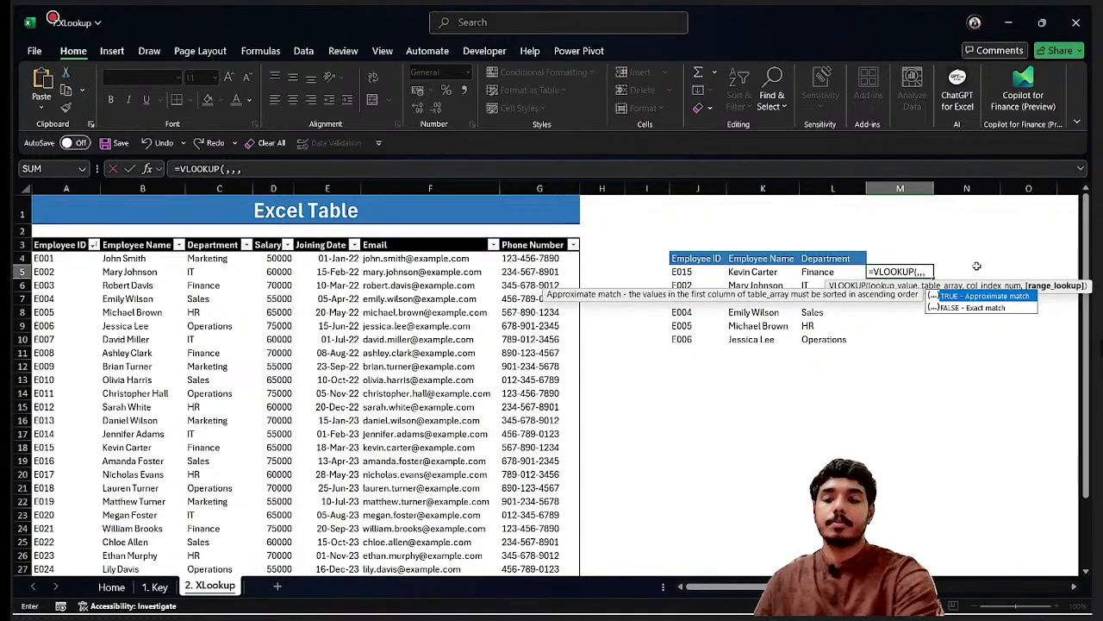
key(Escape)
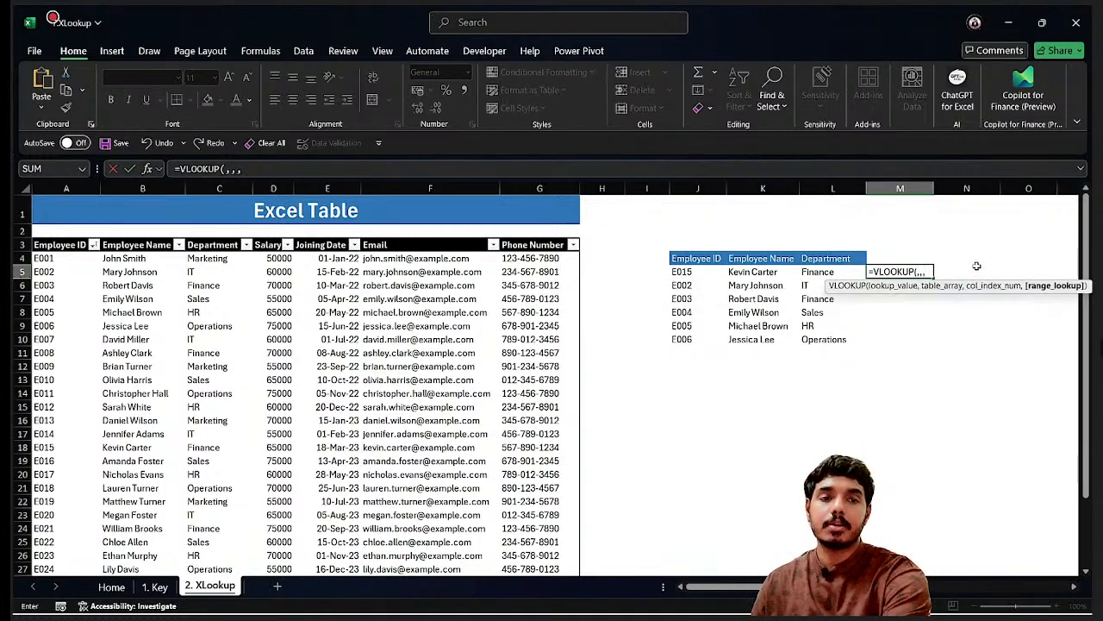
key(Escape)
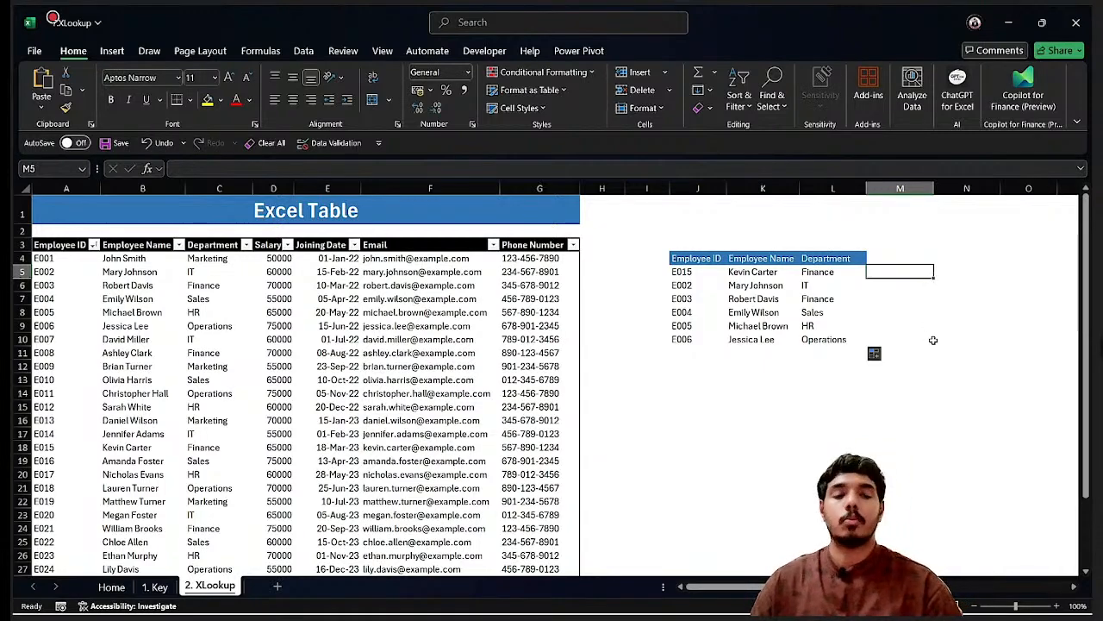
- Review the retrieved names and departments in K5:L10 against the employee IDs in column J
click(755, 272)
drag(755, 272, 828, 339)
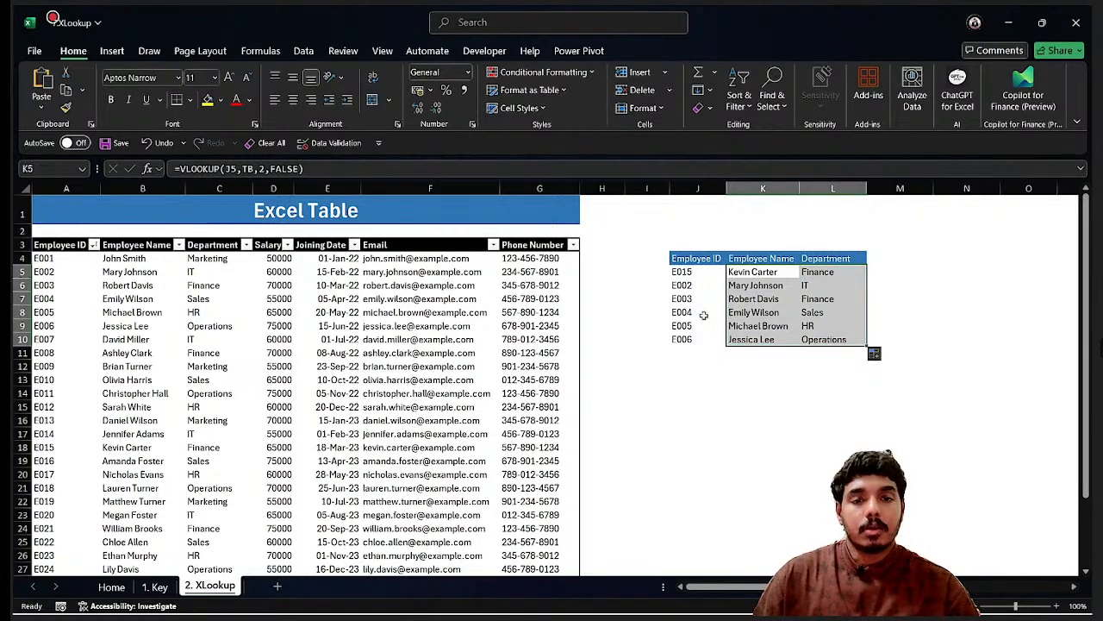
click(686, 285)
click(687, 310)
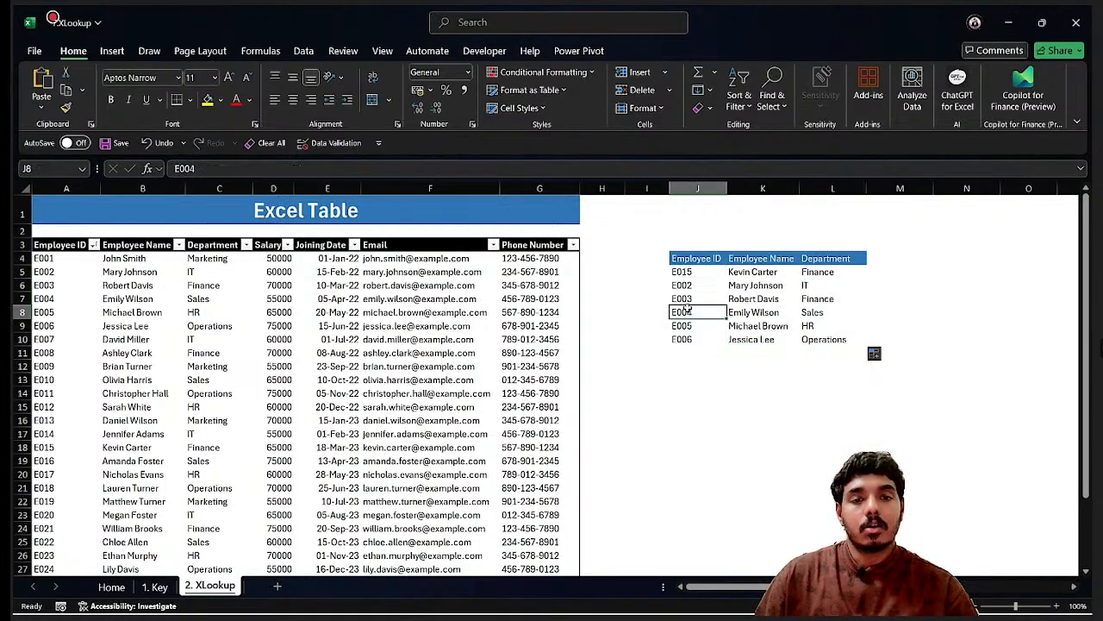
- Examine the lookup IDs in column J and the matching rows of the employee table to find another ID to look up
click(679, 295)
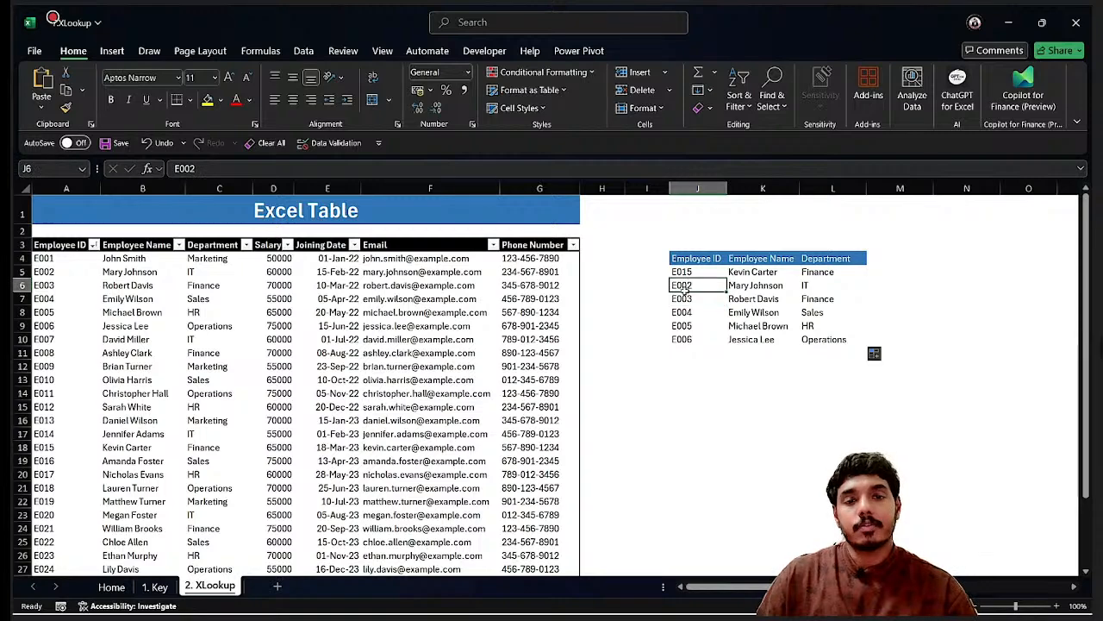
click(36, 312)
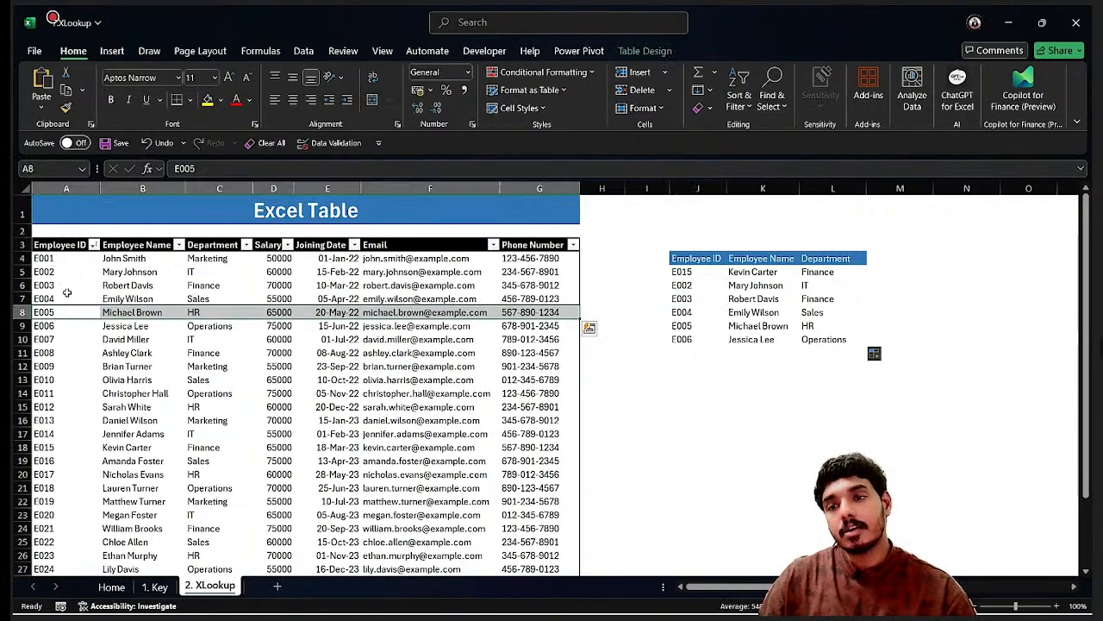
click(66, 298)
click(52, 261)
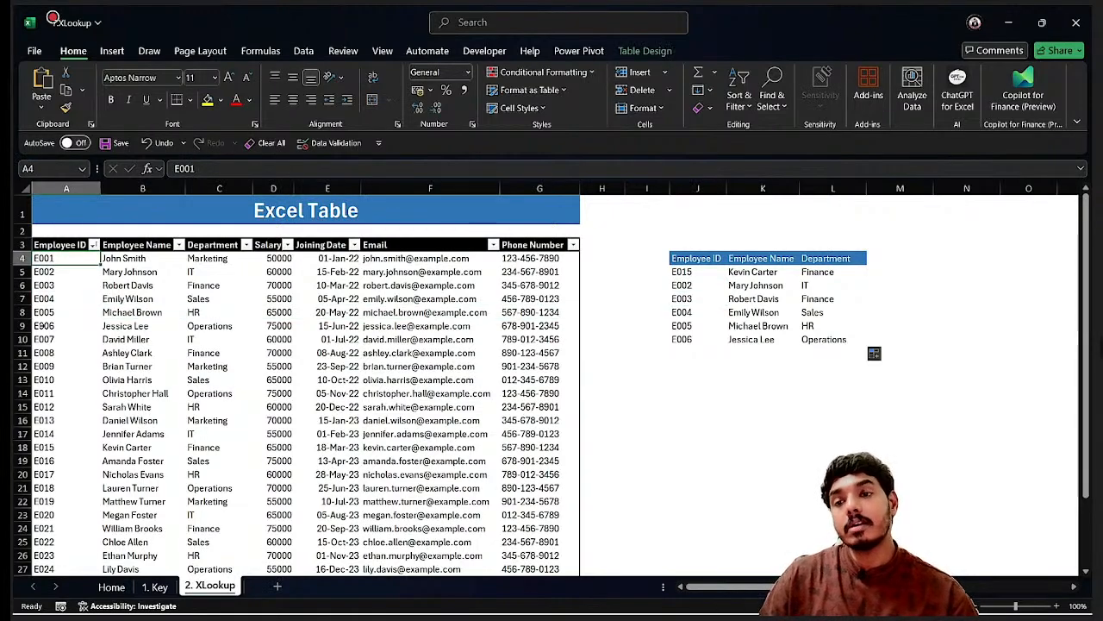
click(31, 262)
click(55, 274)
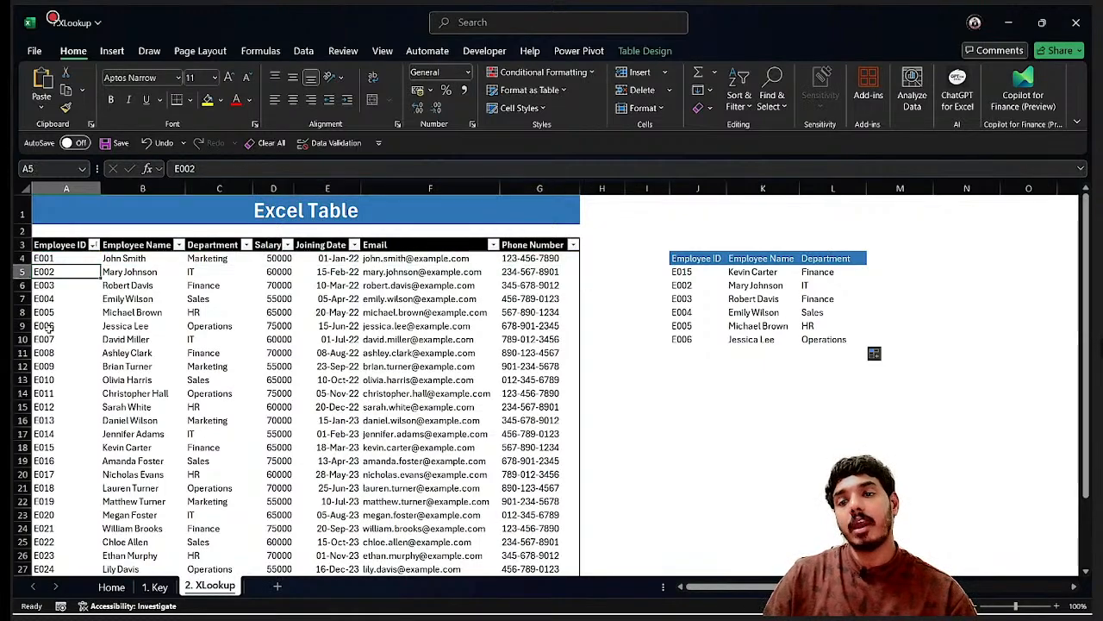
click(49, 327)
click(141, 327)
click(355, 320)
click(488, 290)
drag(539, 273, 538, 262)
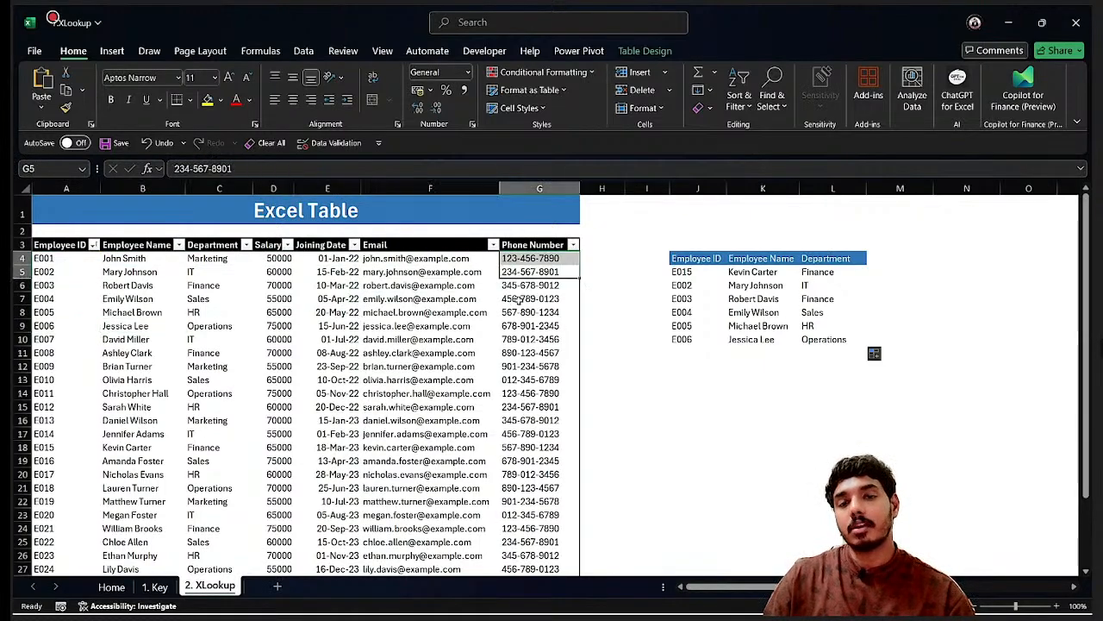
click(527, 312)
click(422, 365)
click(39, 338)
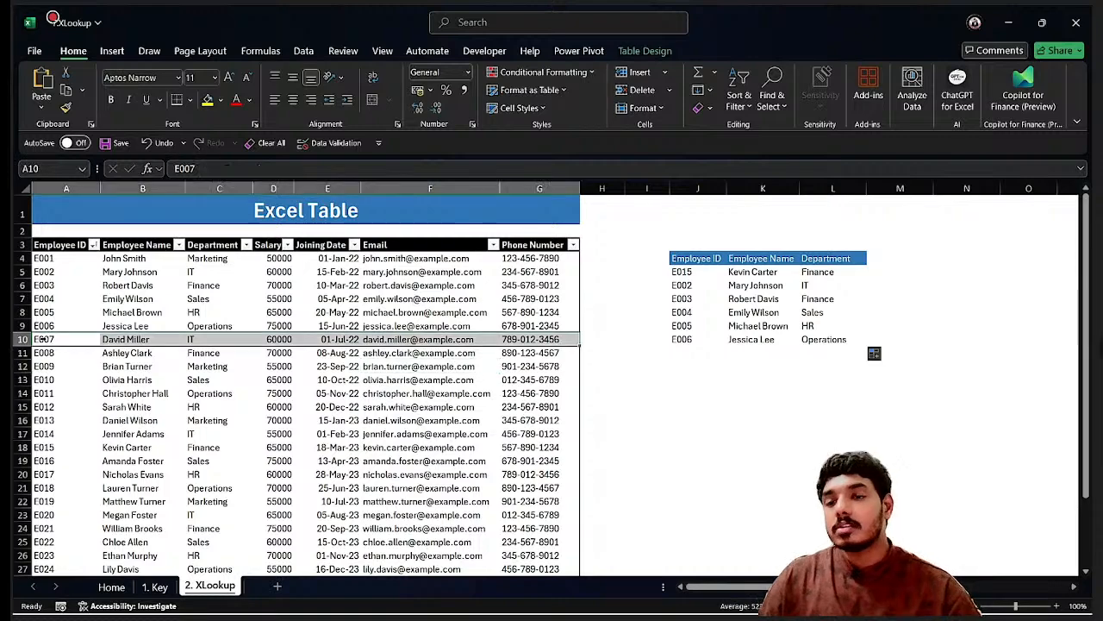
- Change the lookup ID in J7 to the employee ID listed in A10 and check the name and department returned in K7:L7
click(684, 297)
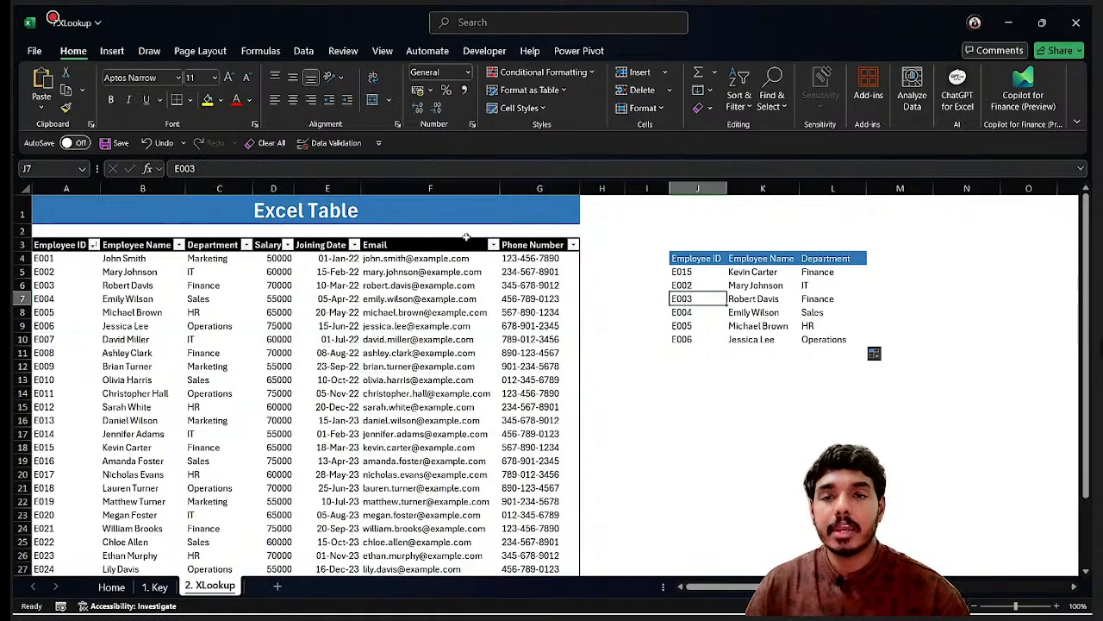
click(206, 166)
key(BackSpace)
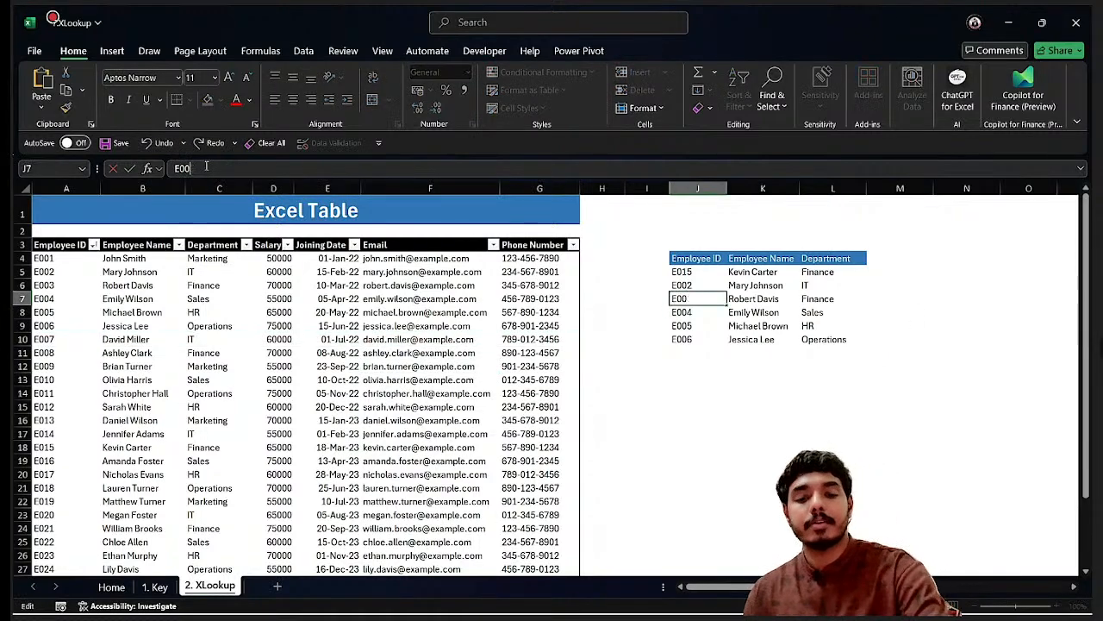
text(7)
key(Return)
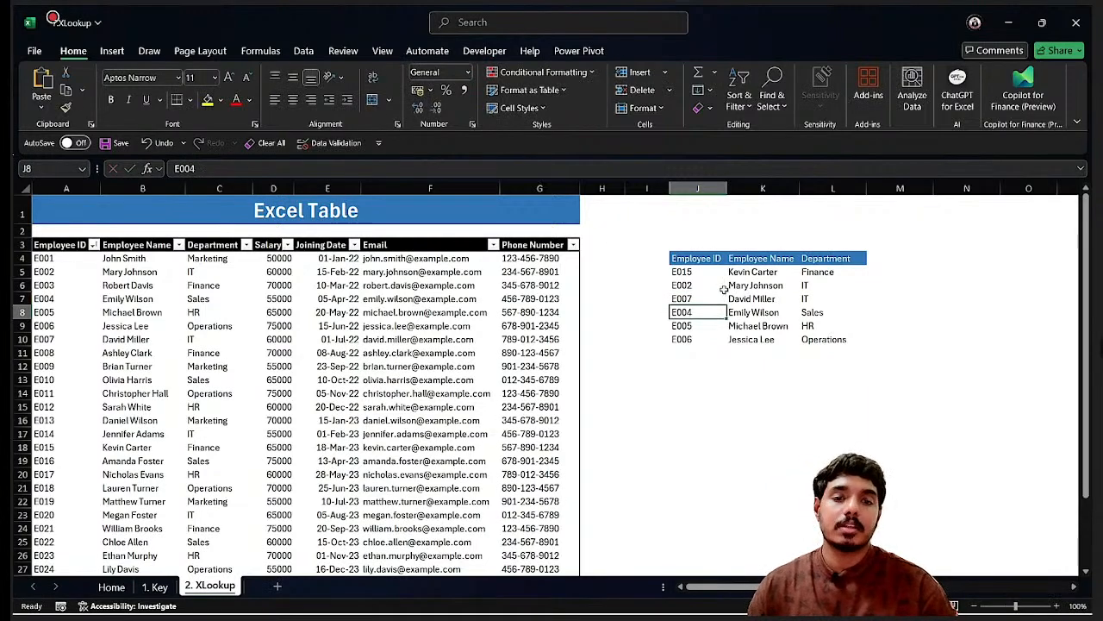
click(754, 299)
drag(791, 299, 805, 297)
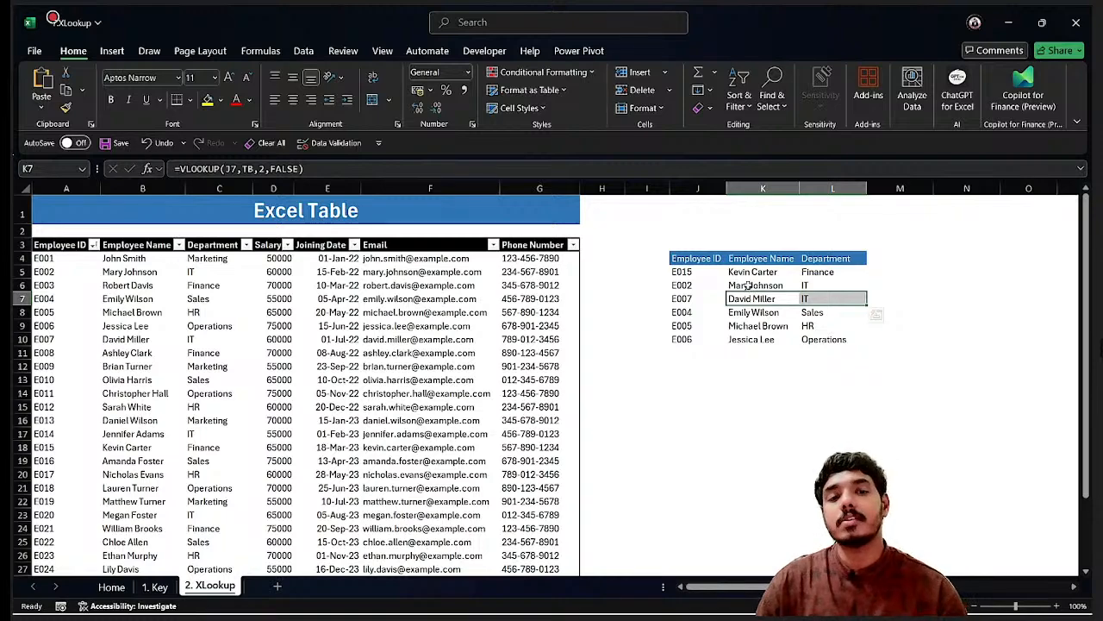
- Clear the VLOOKUP formulas from K5:L10 and start an XLOOKUP formula in K5 with J5 as the lookup value
drag(748, 273, 829, 339)
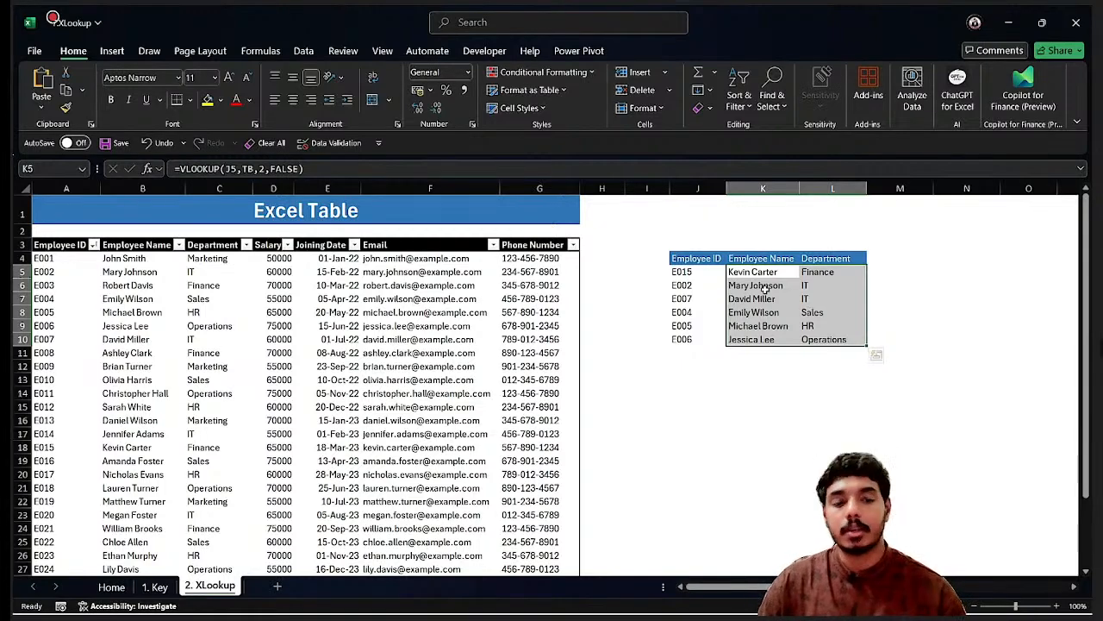
key(Delete)
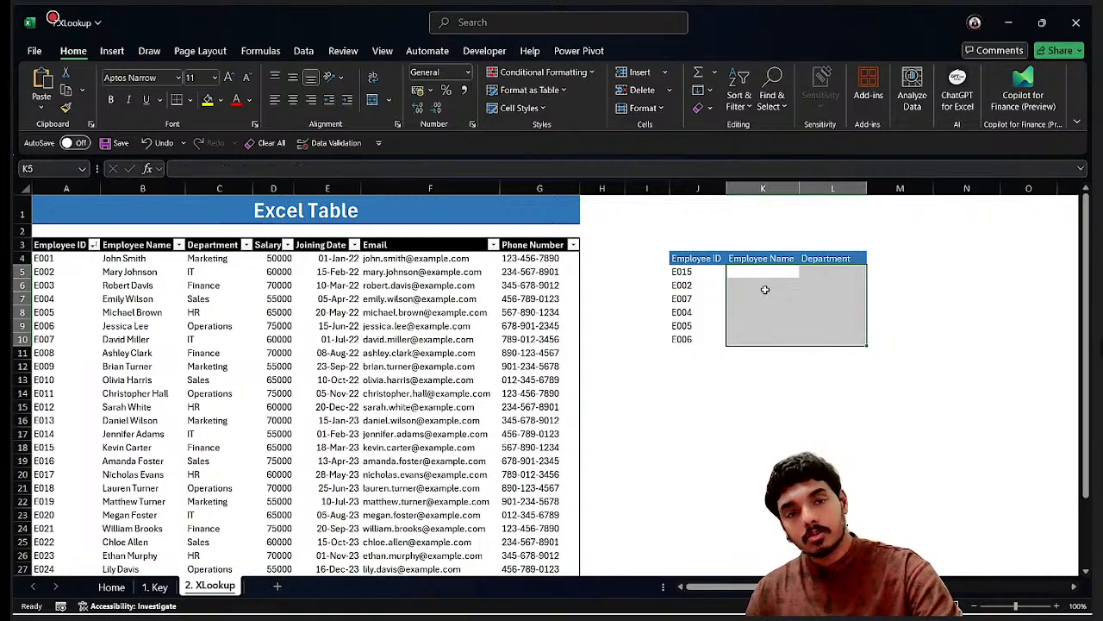
click(764, 273)
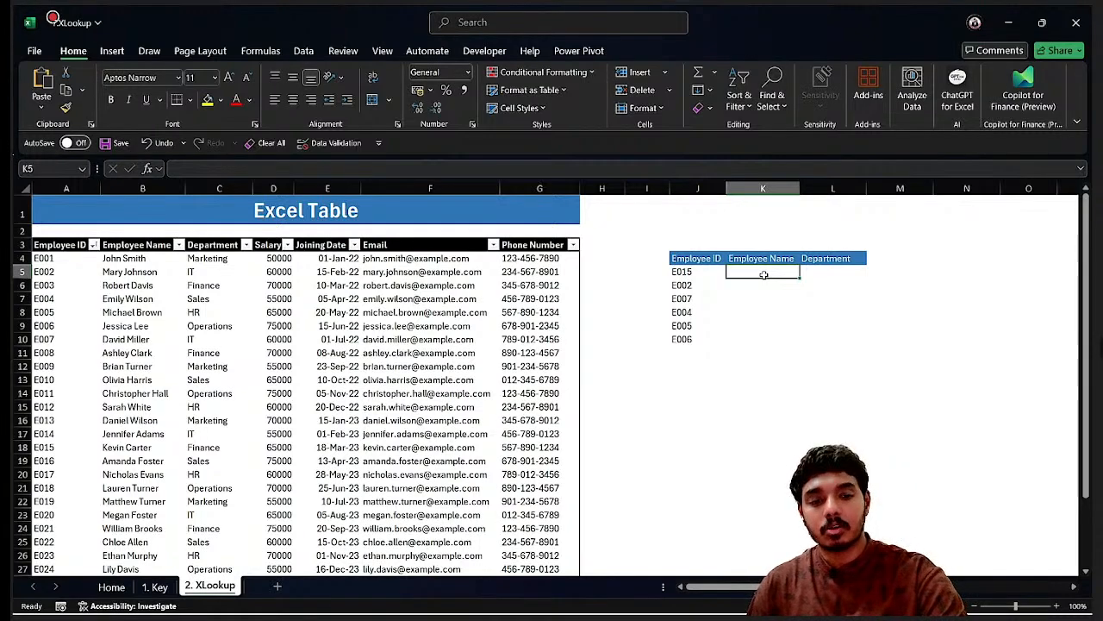
text(=)
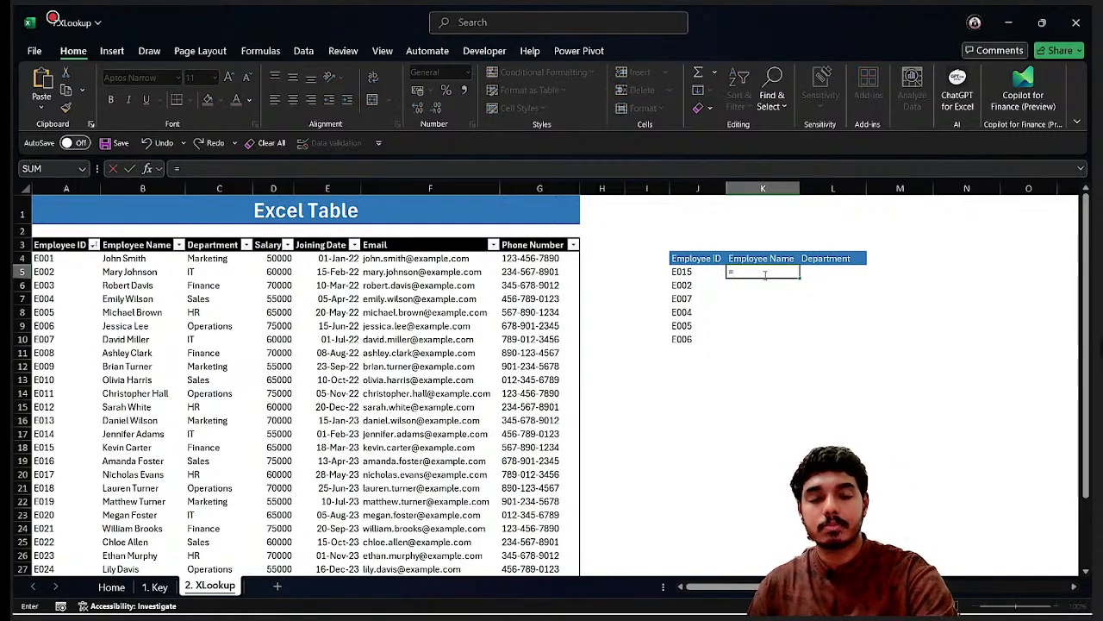
text(x)
key(Down)
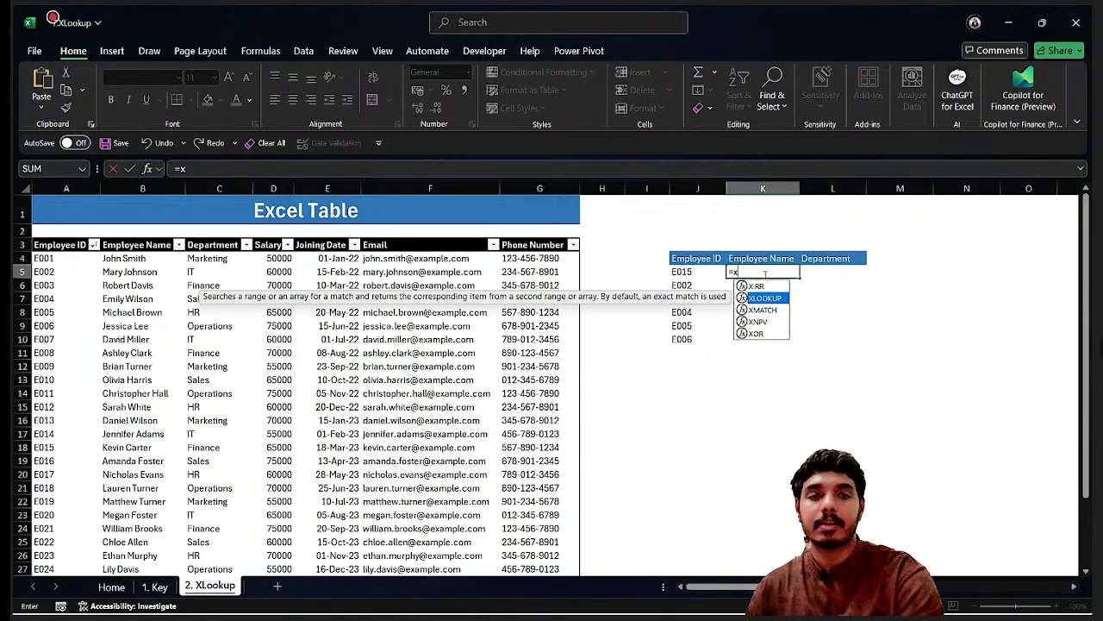
key(Tab)
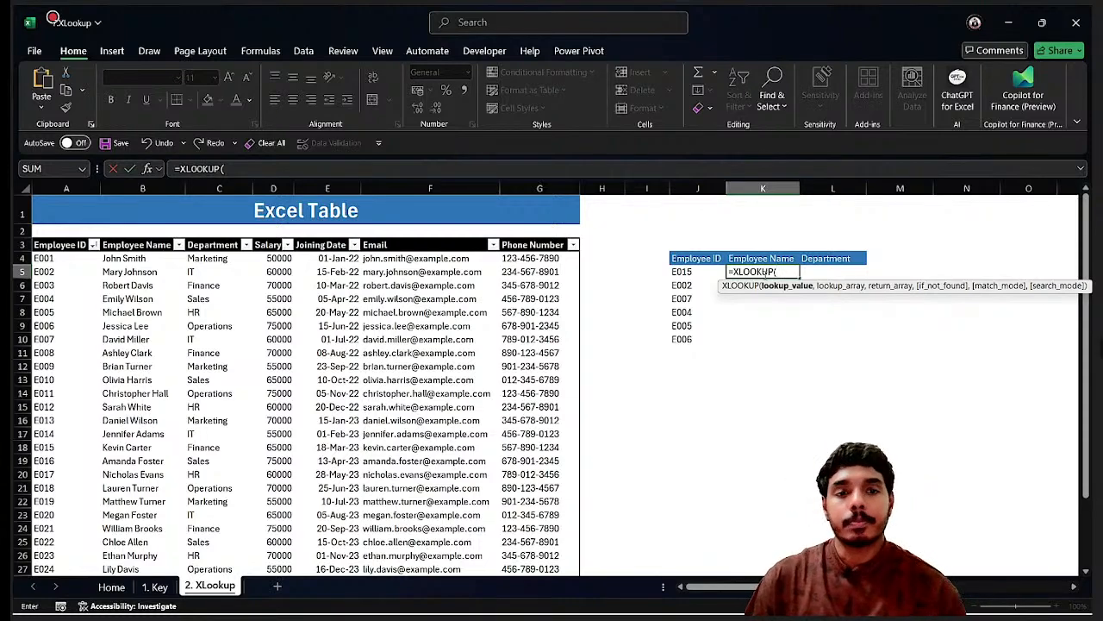
click(699, 271)
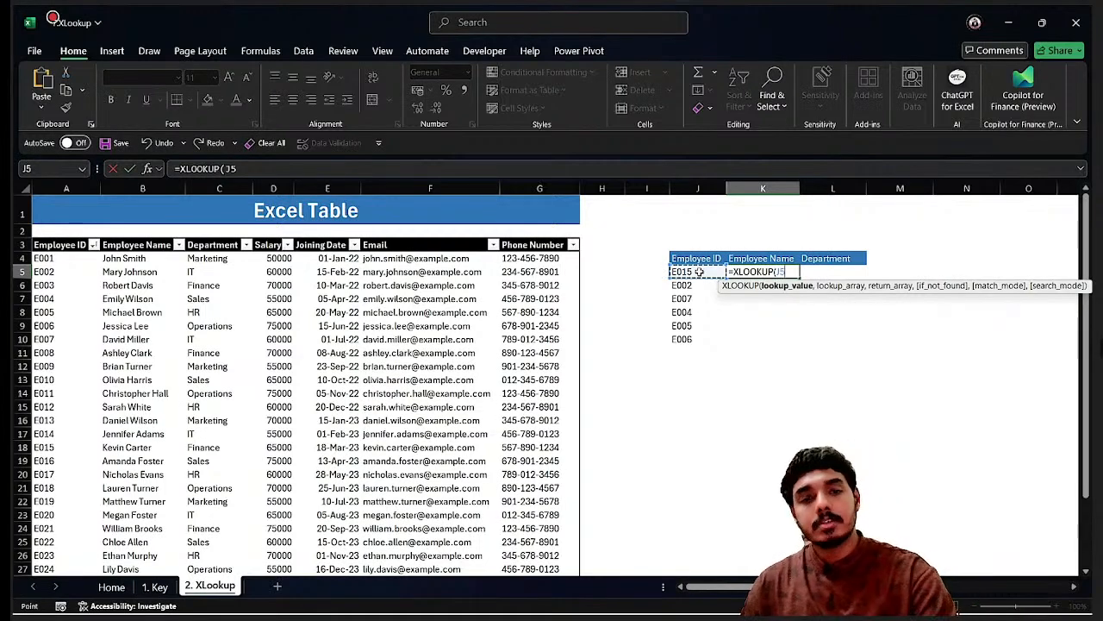
text(,)
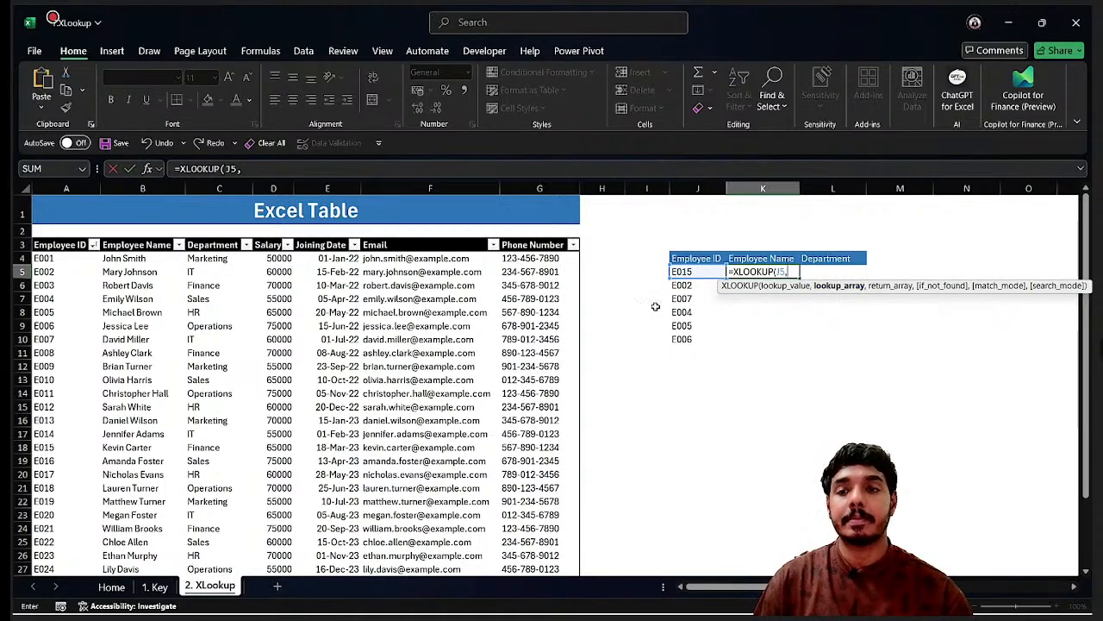
- Set the whole Employee ID column, TB[Employee ID], as the lookup array of the XLOOKUP in K5
click(56, 271)
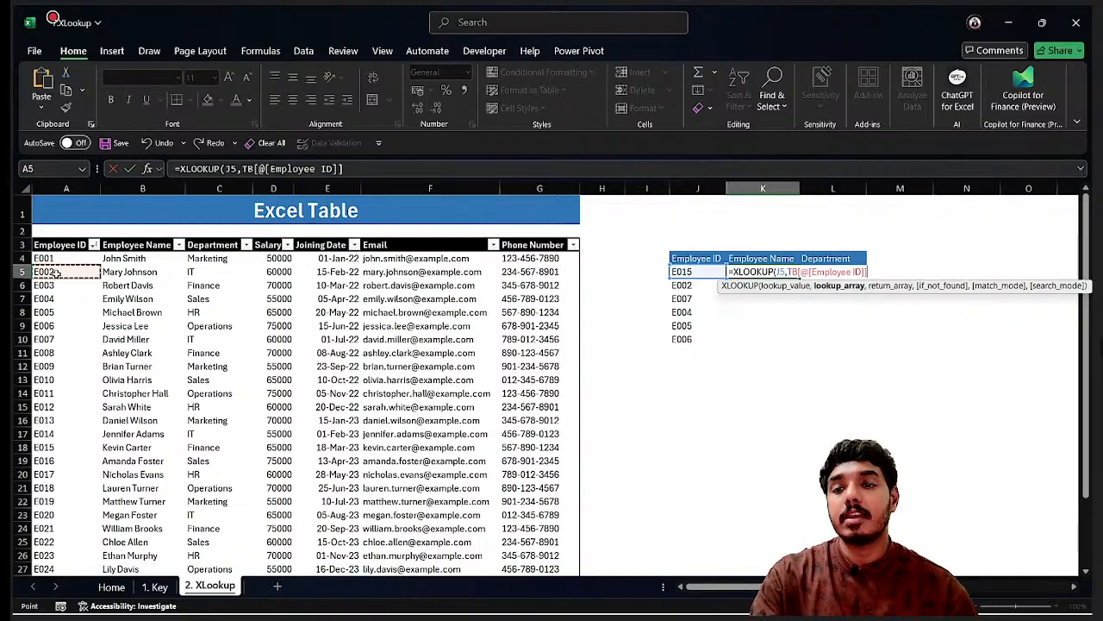
key(ctrl+space)
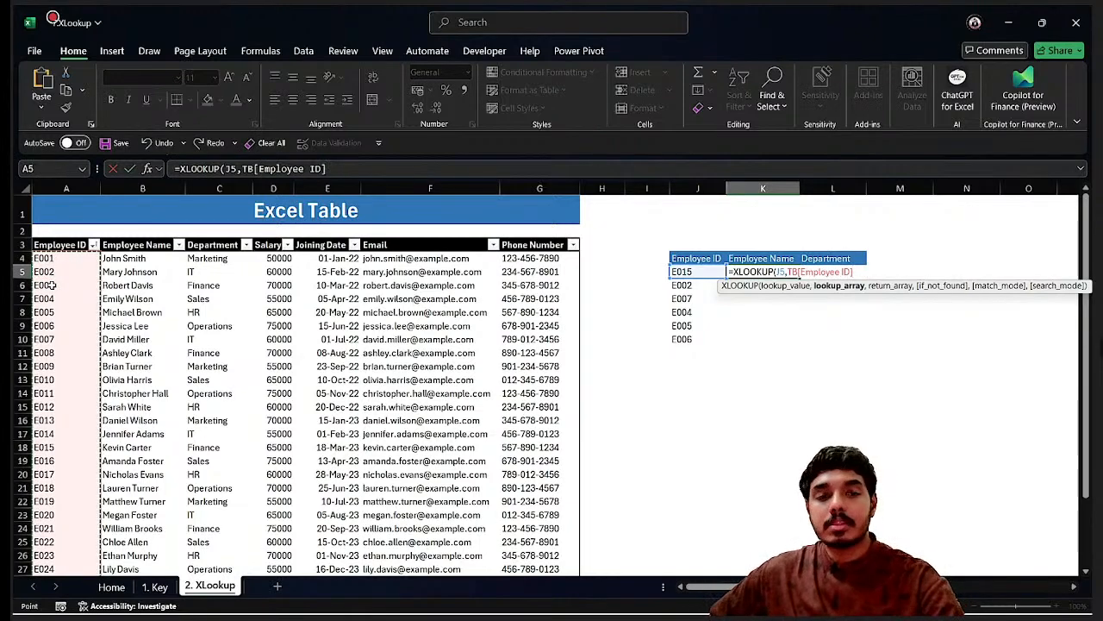
text(,)
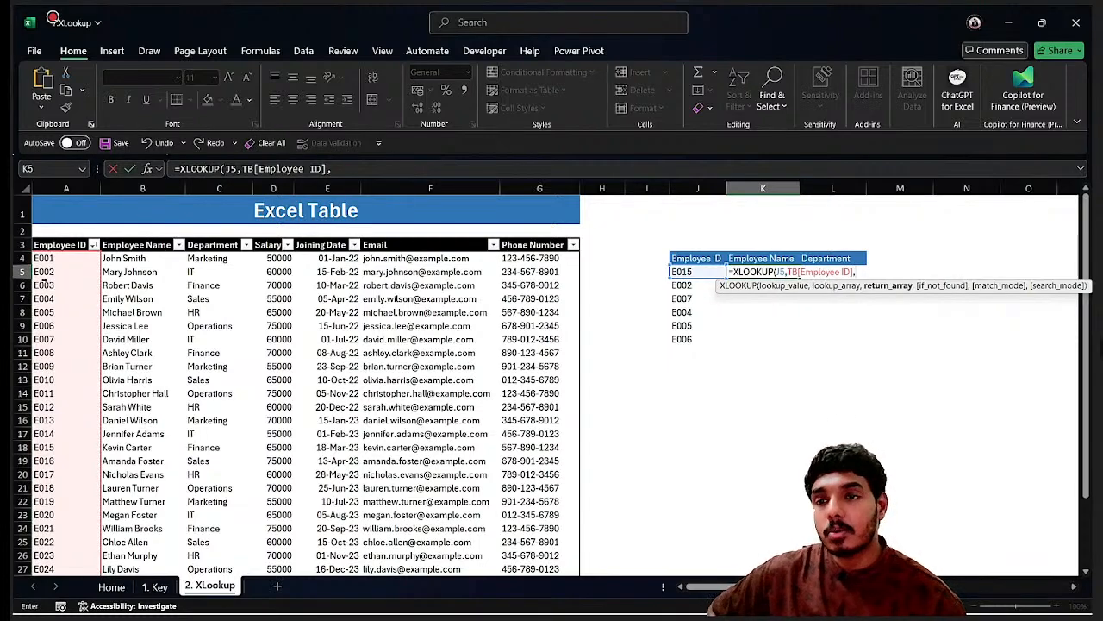
- Complete the K5 XLOOKUP with TB[Employee Name] as the return array and fill the formula down to K10
scroll(69, 291, down, 4)
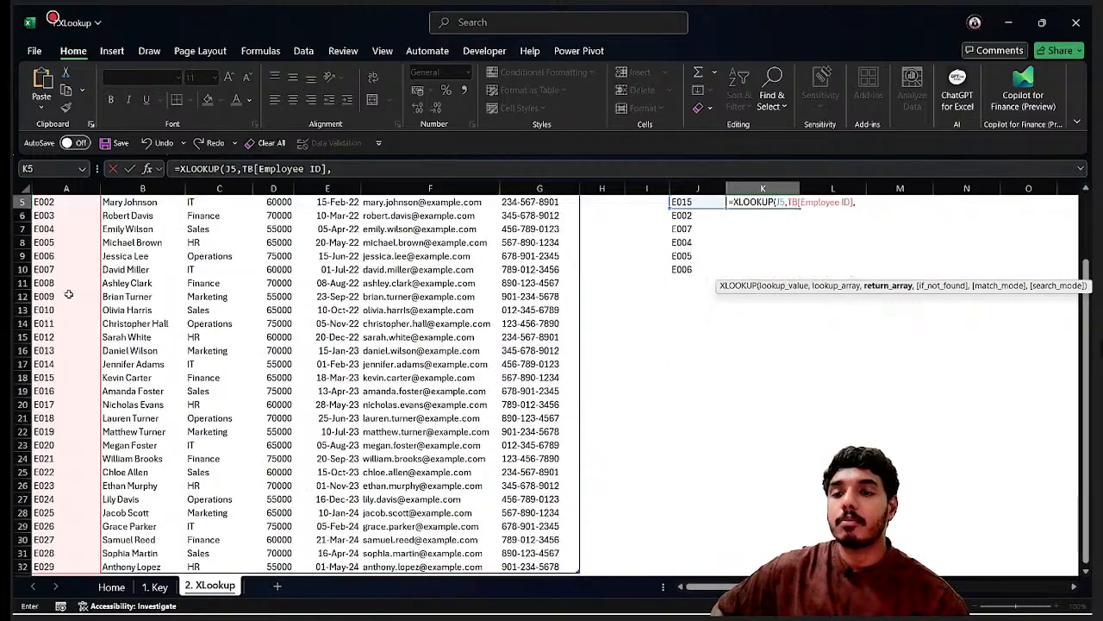
scroll(77, 291, up, 4)
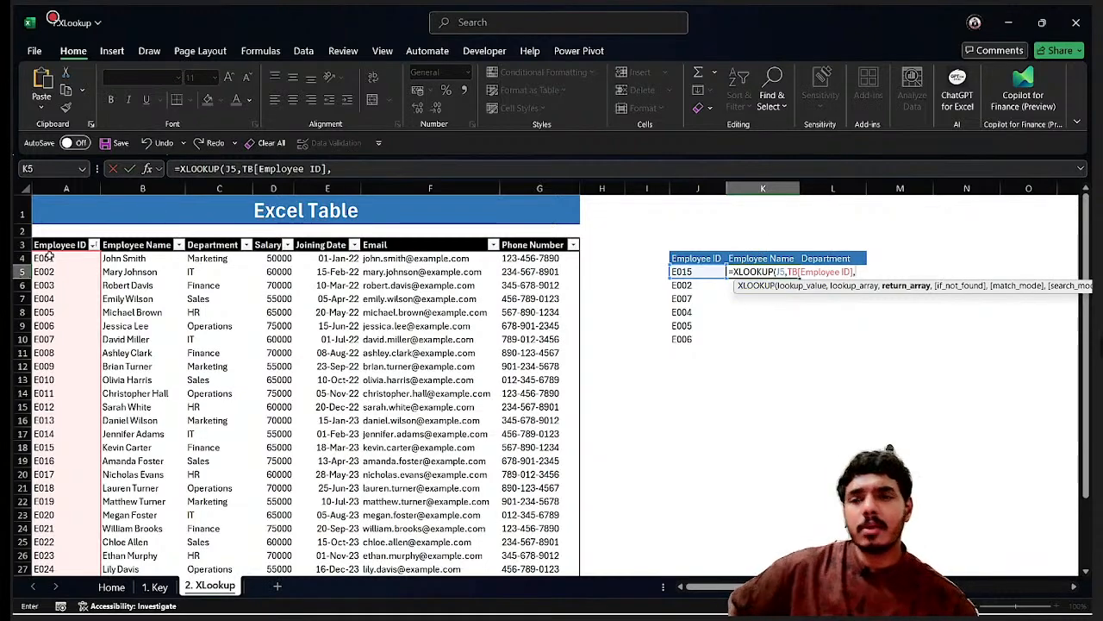
click(164, 259)
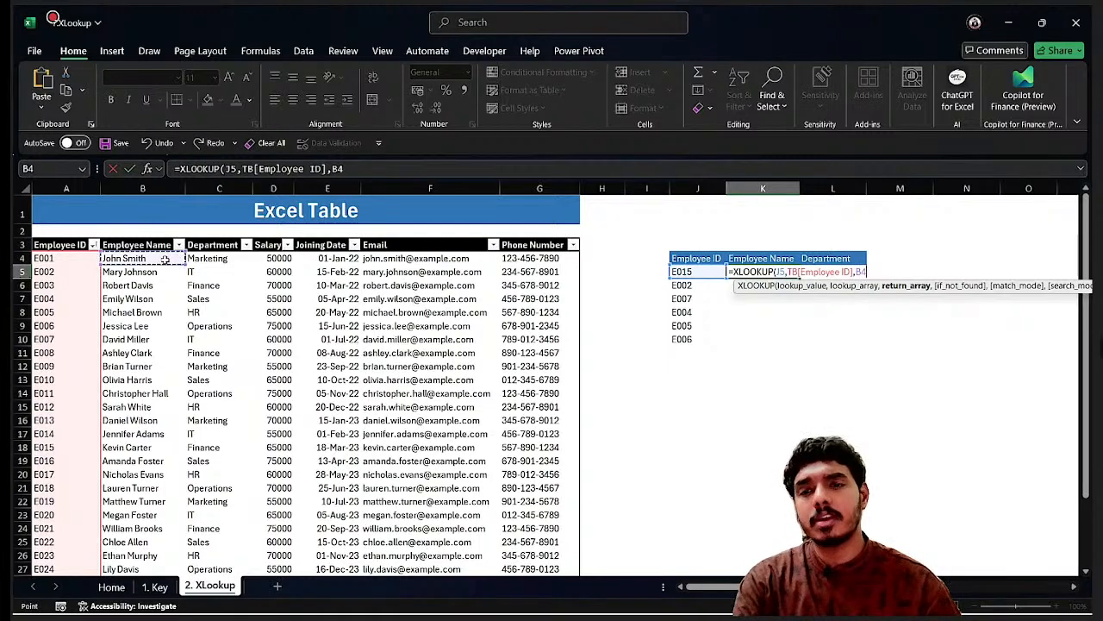
key(ctrl+shift+Down)
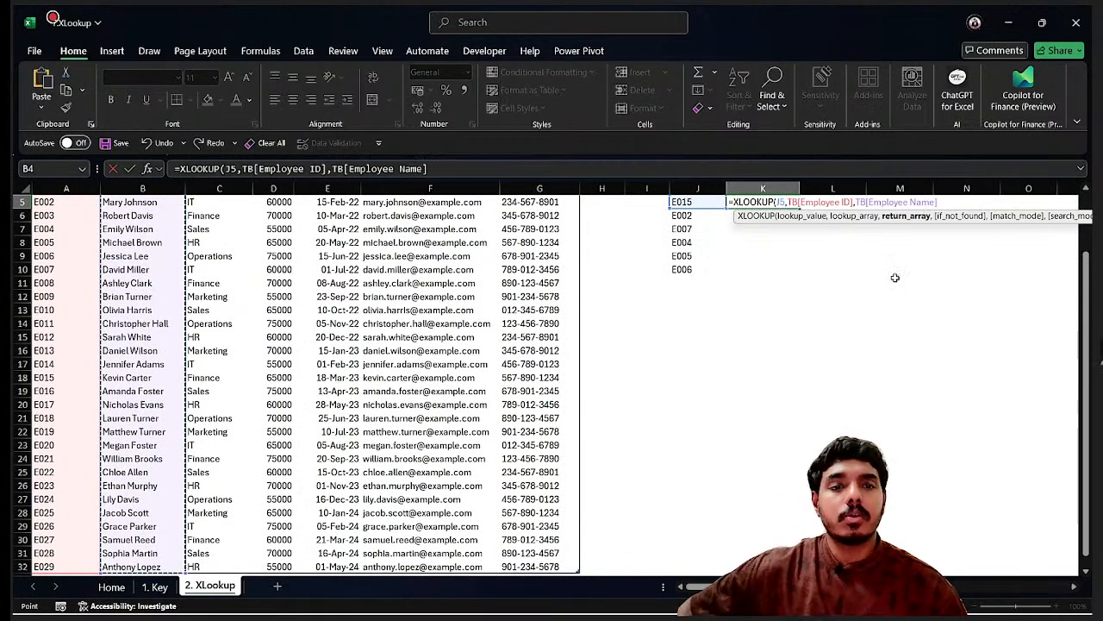
scroll(896, 276, up, 1)
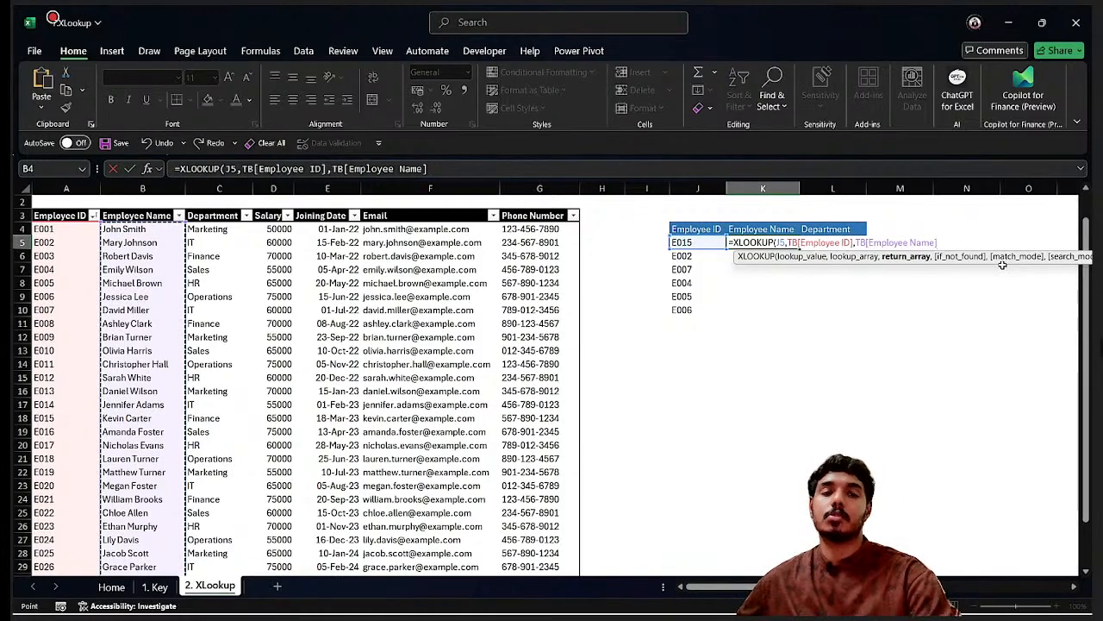
key(Return)
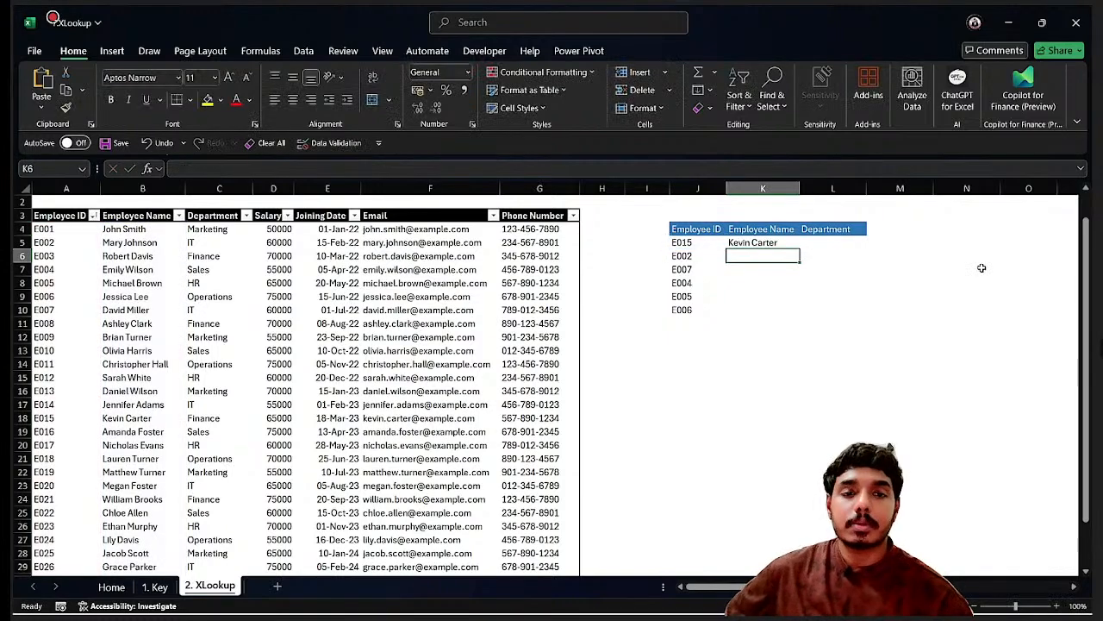
click(756, 241)
double_click(800, 247)
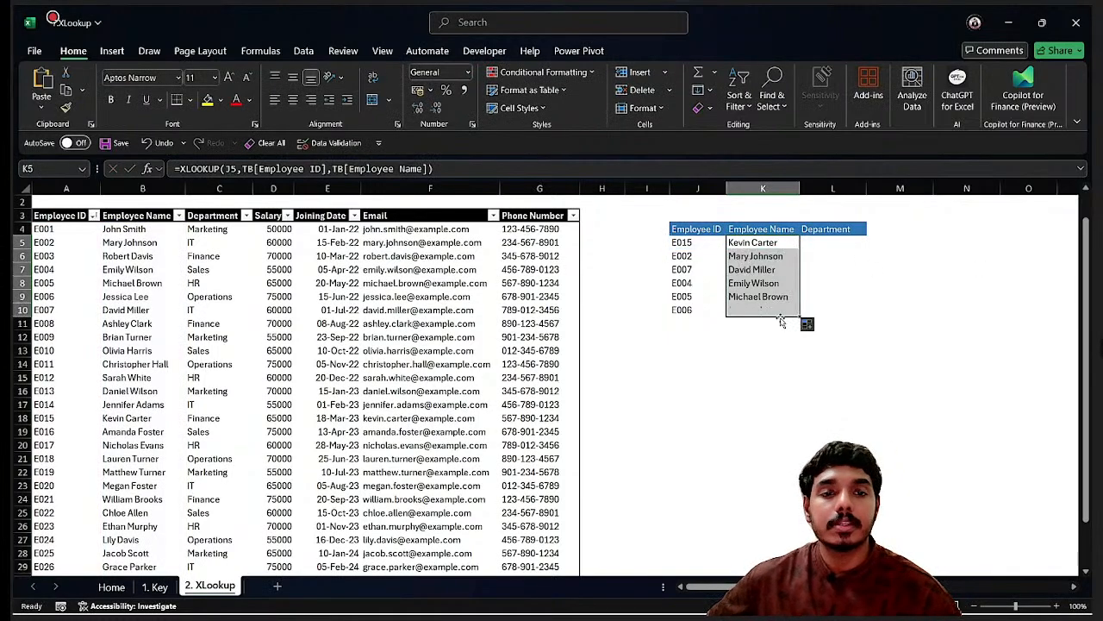
- Start an XLOOKUP formula in L5 with J5 as the lookup value and TB[Employee ID] as the lookup array
click(824, 244)
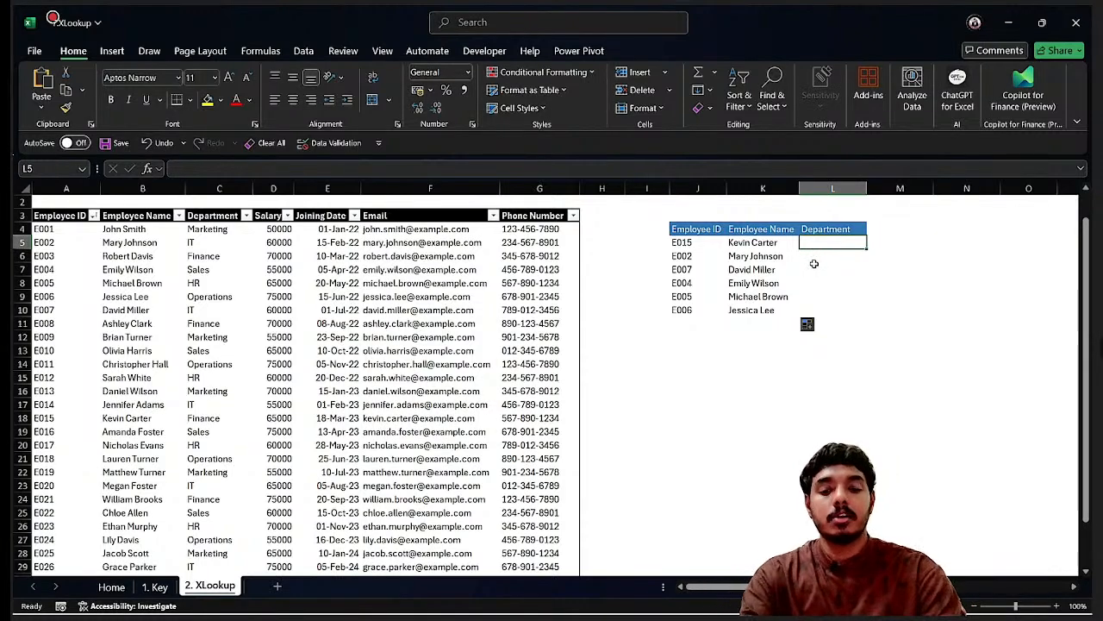
text(=xl)
key(Tab)
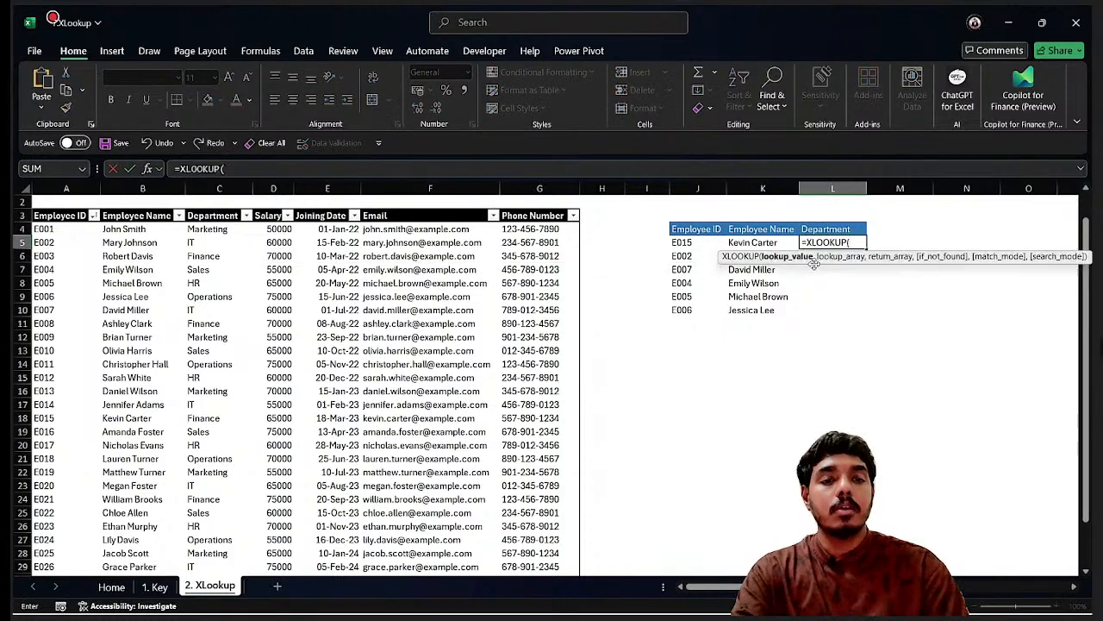
key(Left)
key(Left)
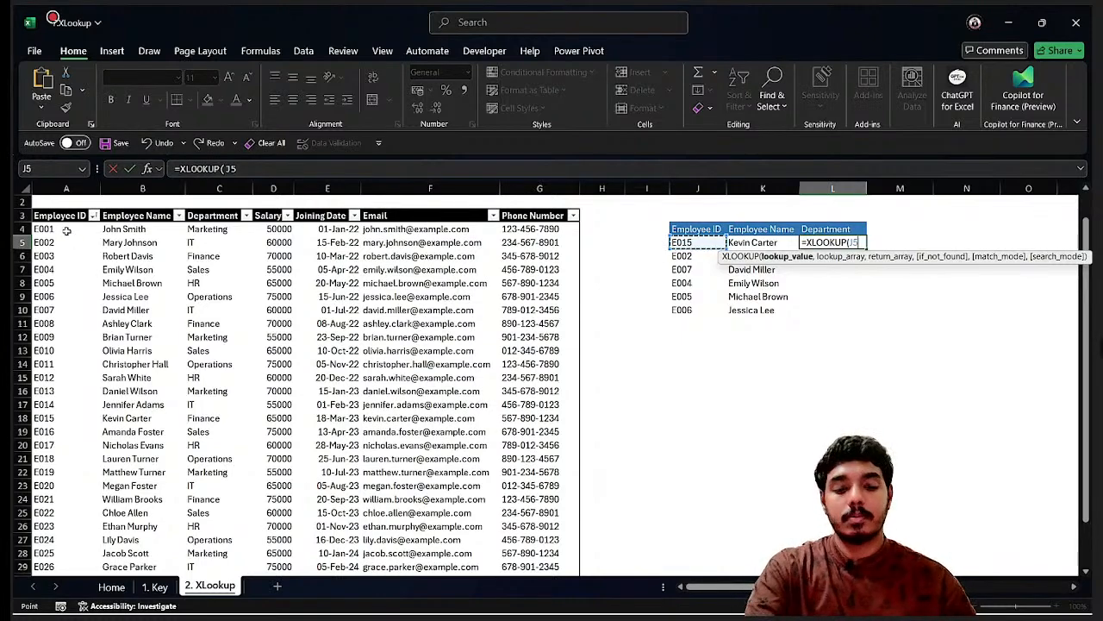
text(,)
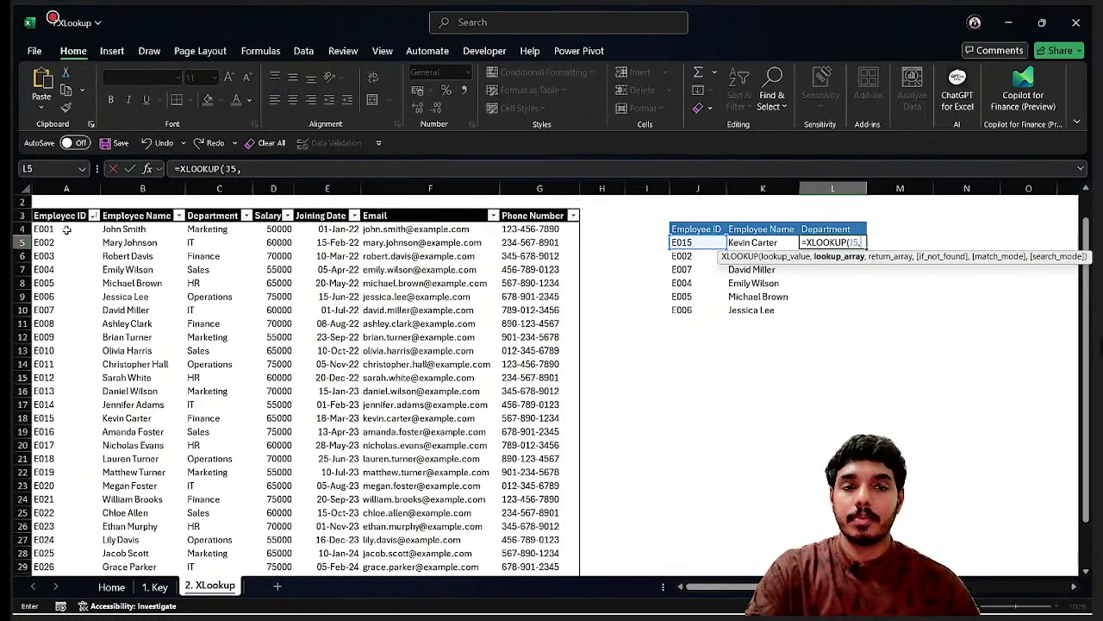
click(64, 244)
key(ctrl+space)
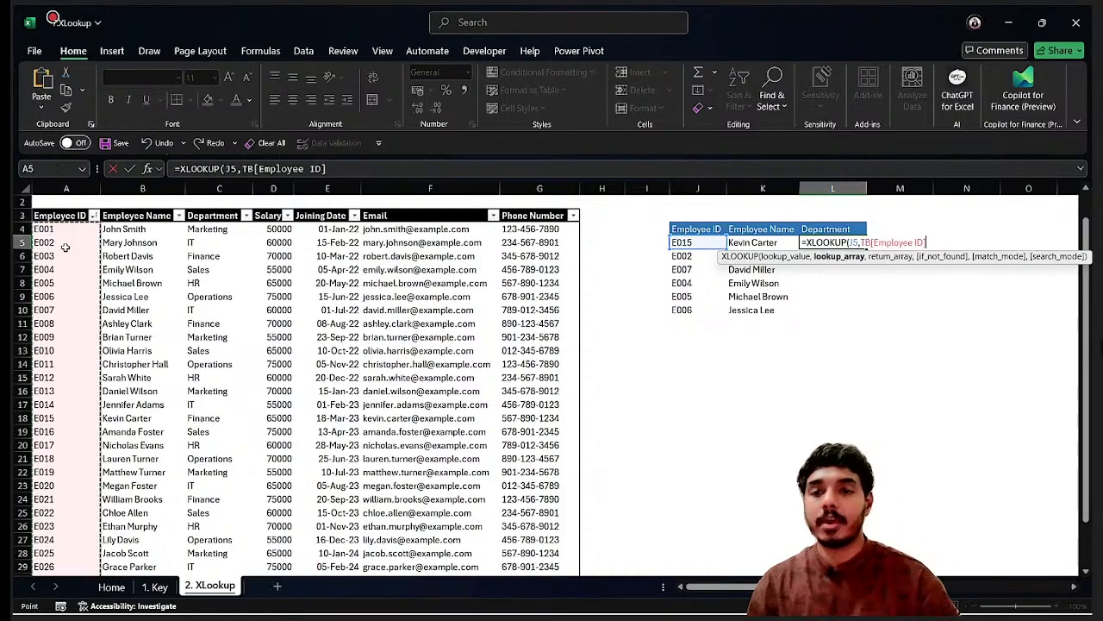
text(,)
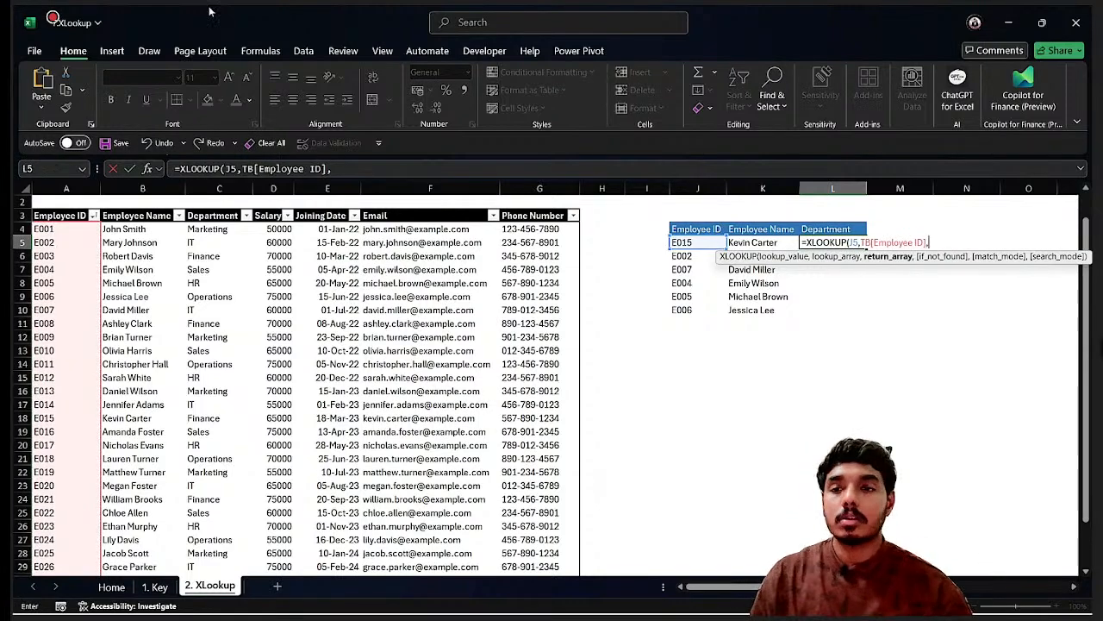
- Complete the L5 XLOOKUP with TB[Department] as the return array and fill the formula down to L10
click(150, 270)
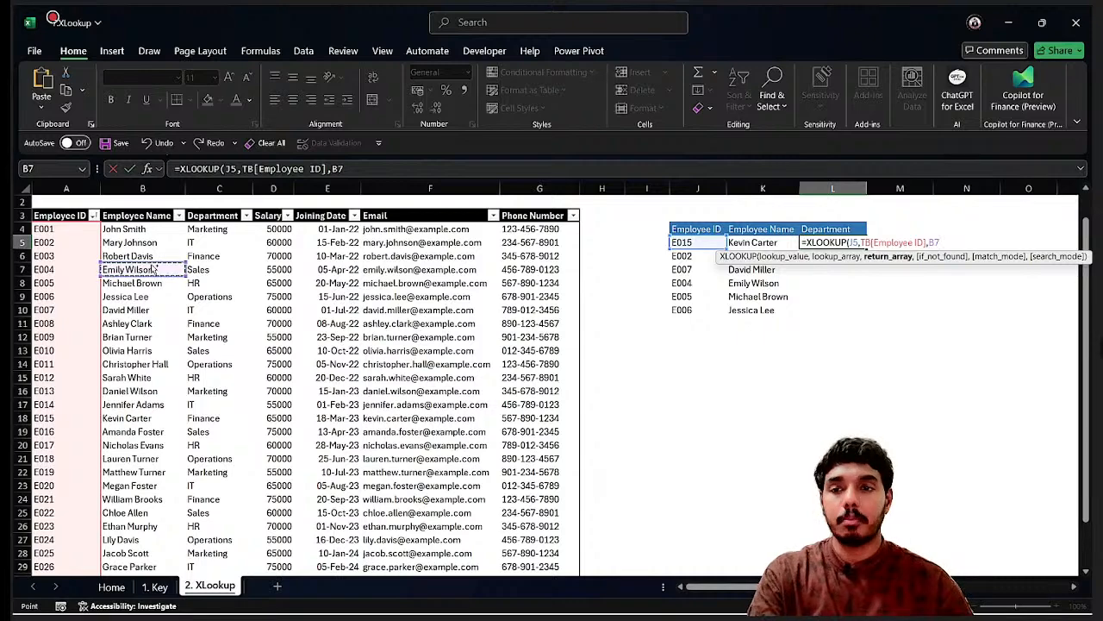
click(216, 242)
key(ctrl+space)
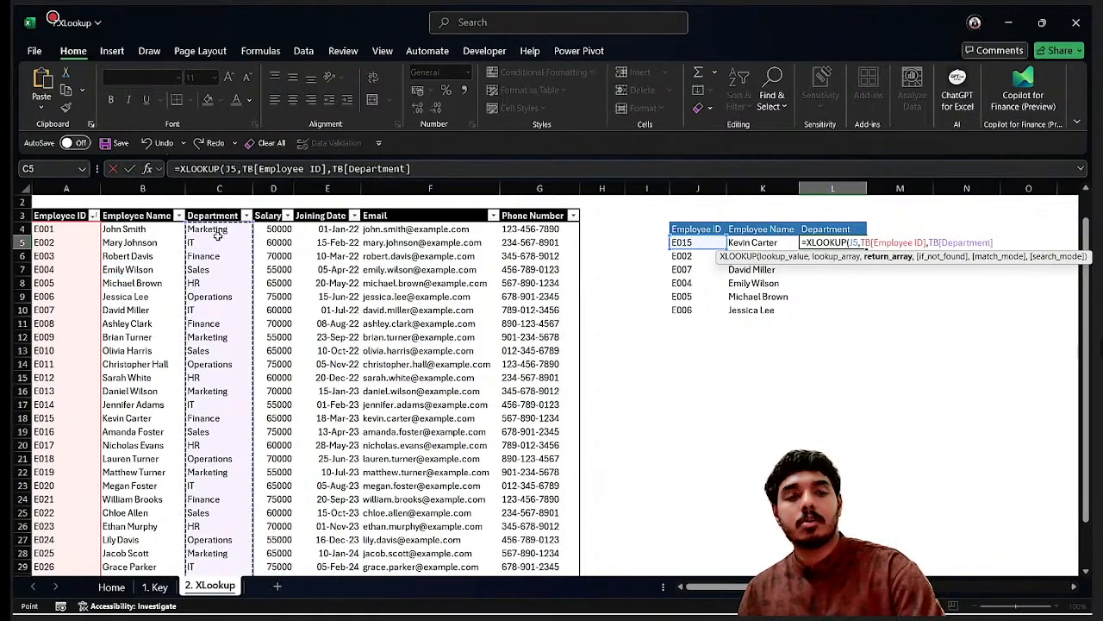
key(Return)
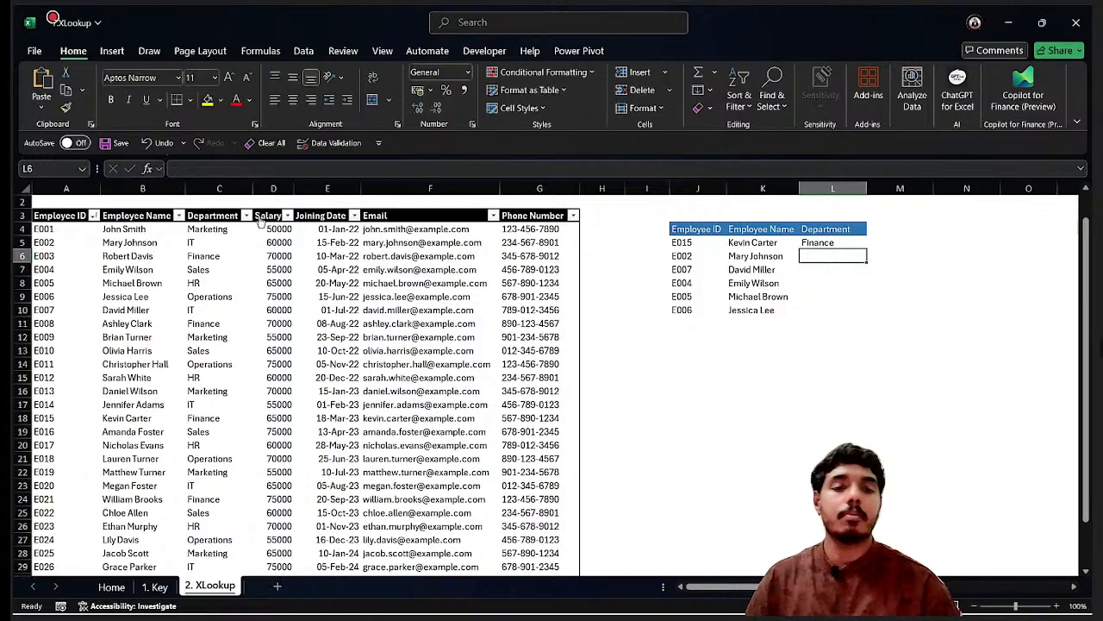
click(848, 243)
double_click(868, 249)
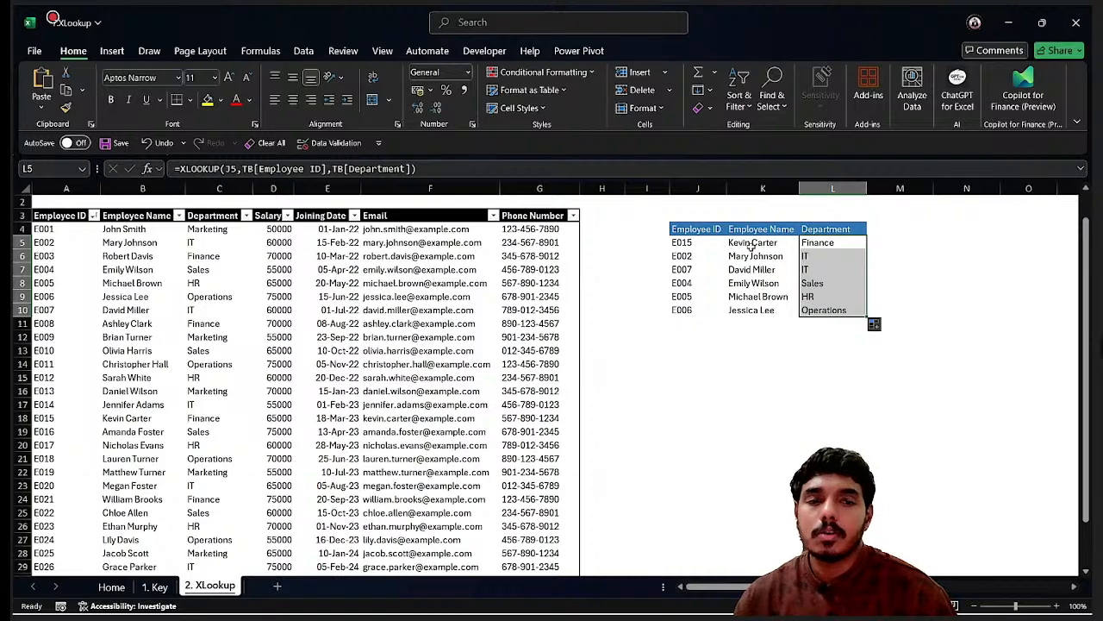
- Clear the XLOOKUP formulas from K5:L10 and start a MATCH formula in K5 with J5 as the lookup value
drag(741, 244, 837, 304)
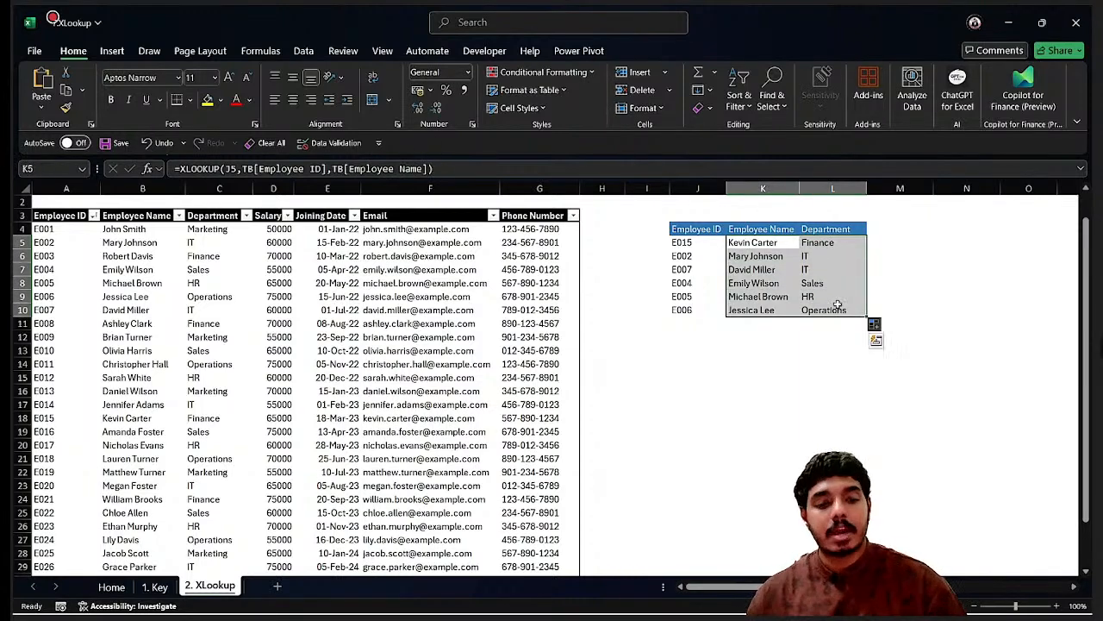
key(Delete)
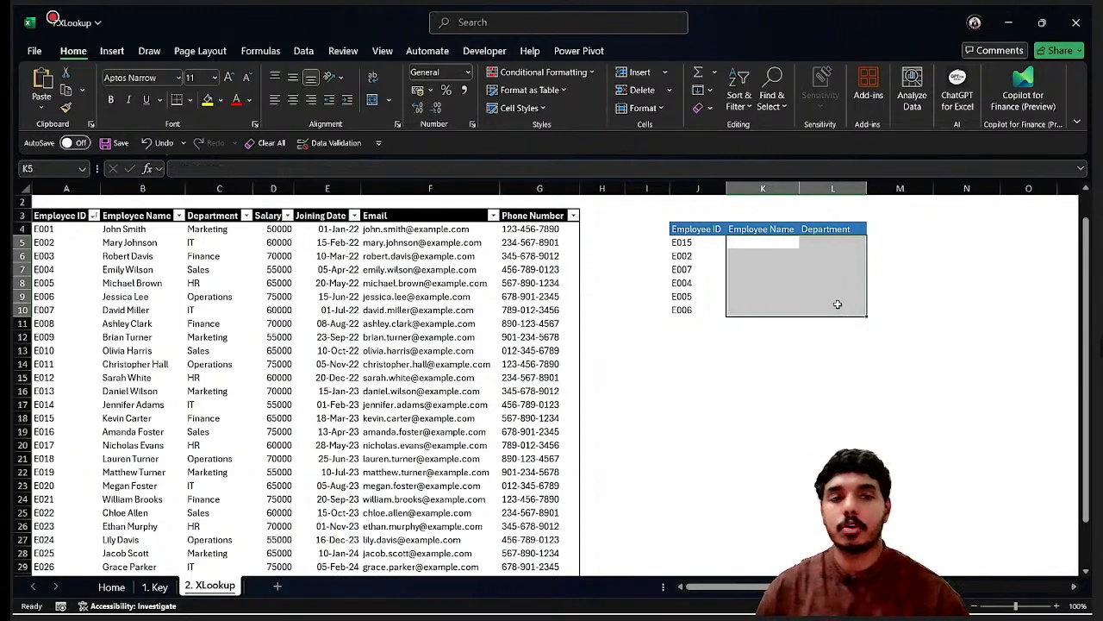
click(757, 241)
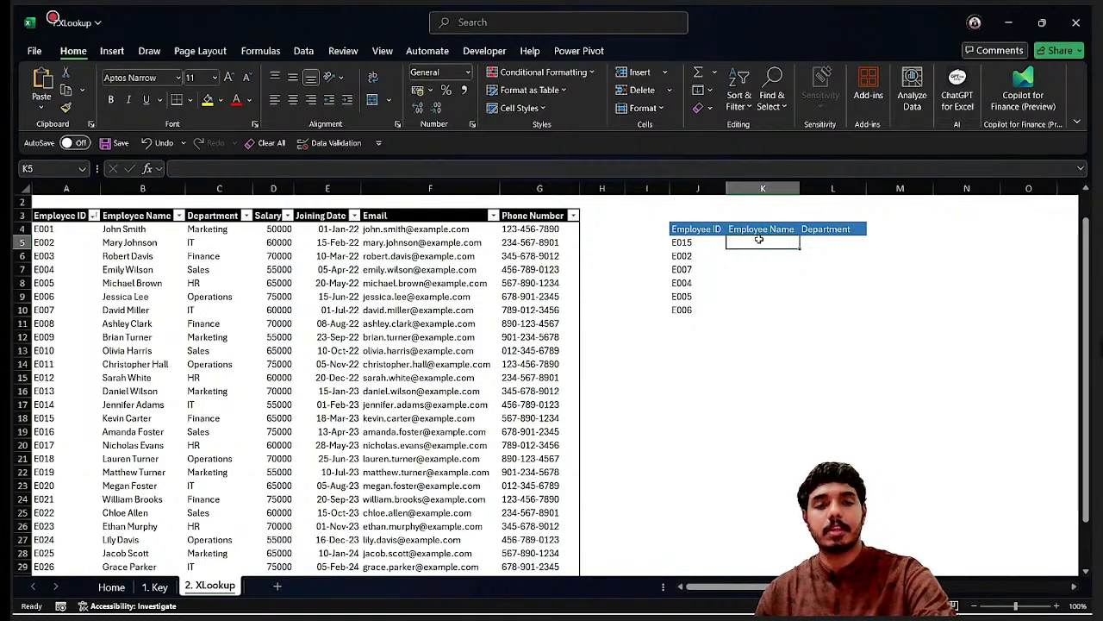
text(=)
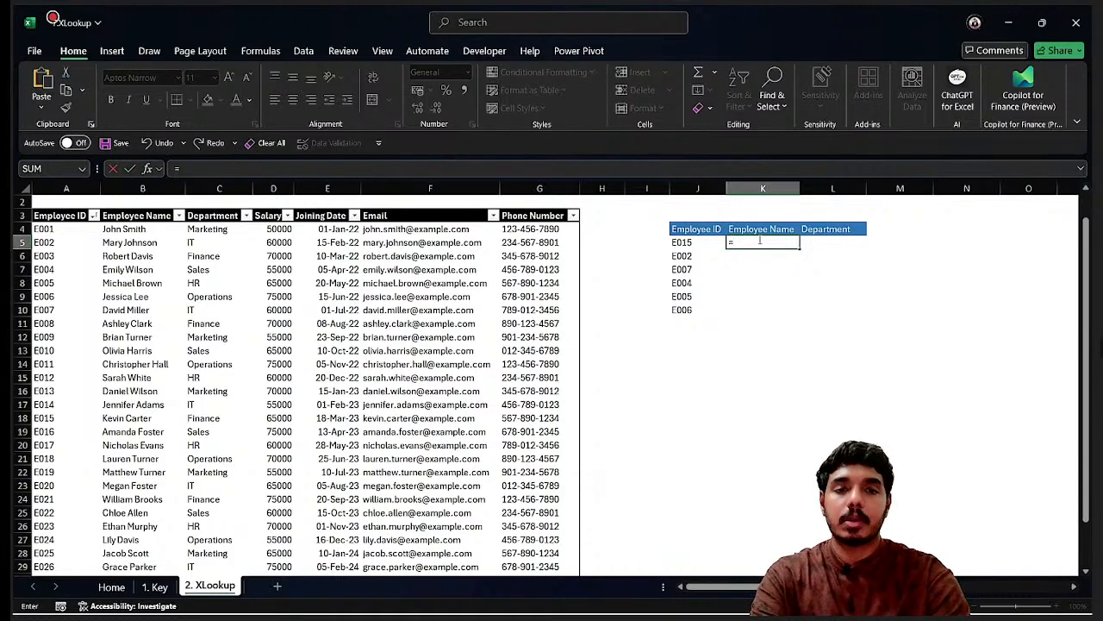
text(ma)
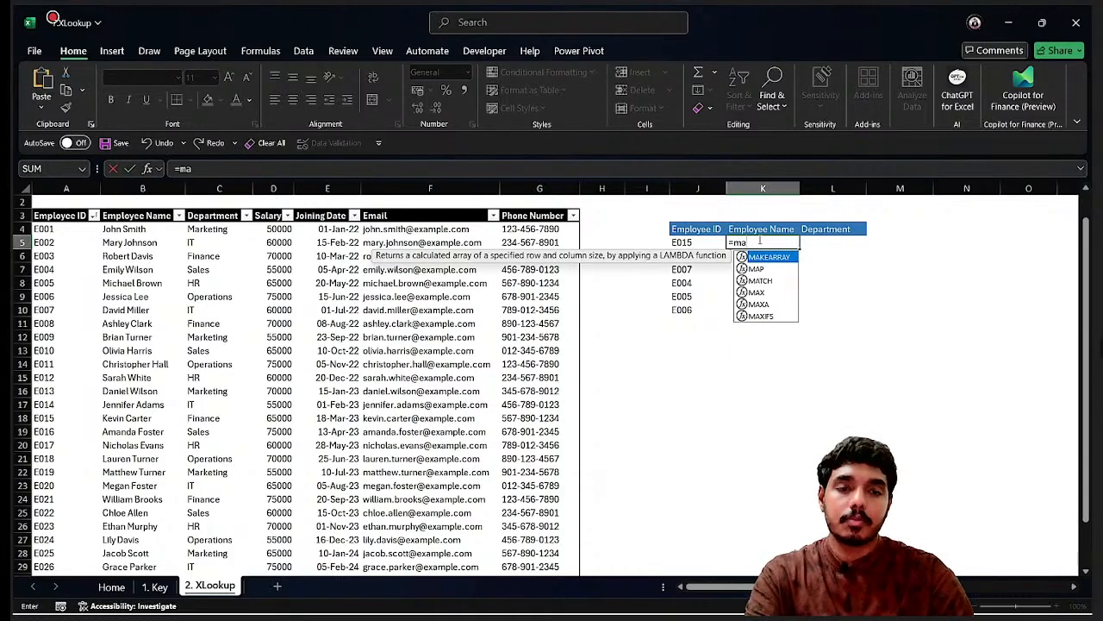
key(Down)
key(Down)
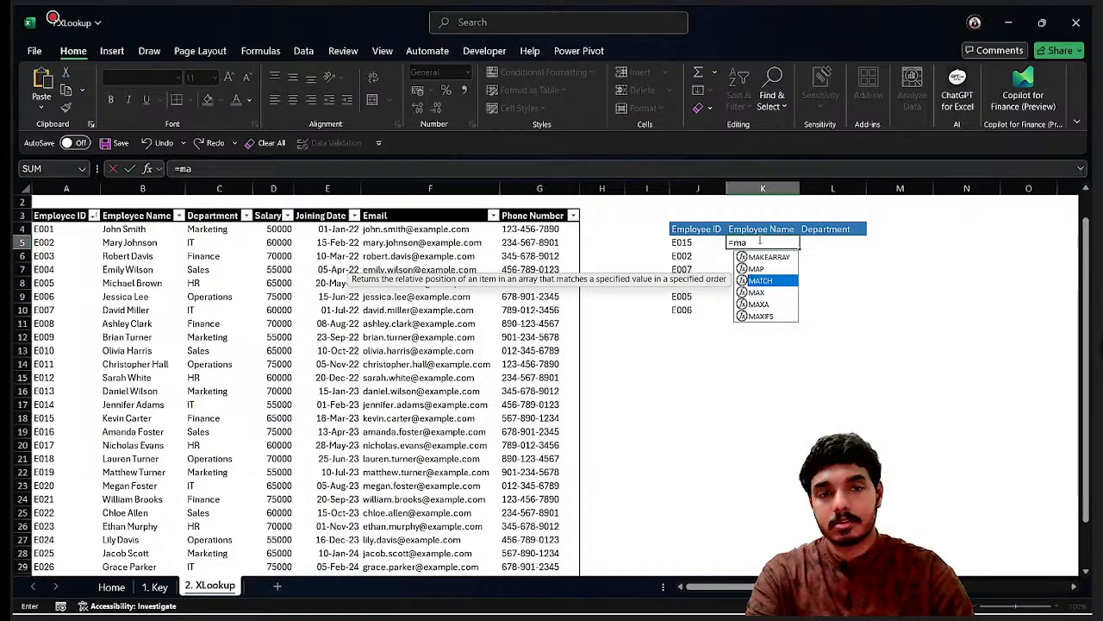
key(Tab)
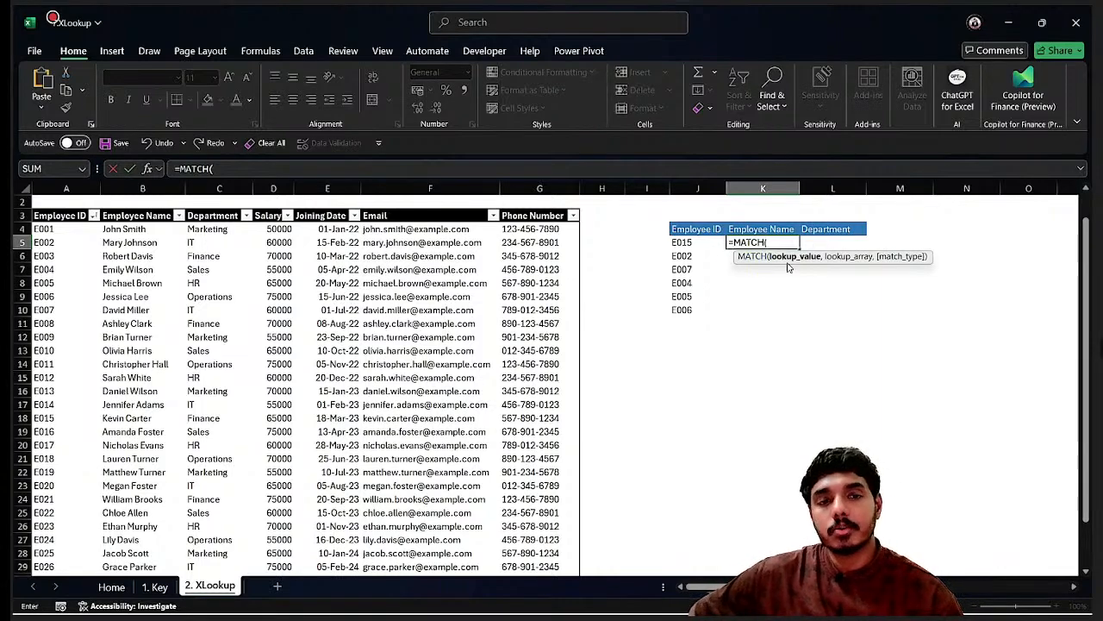
click(685, 242)
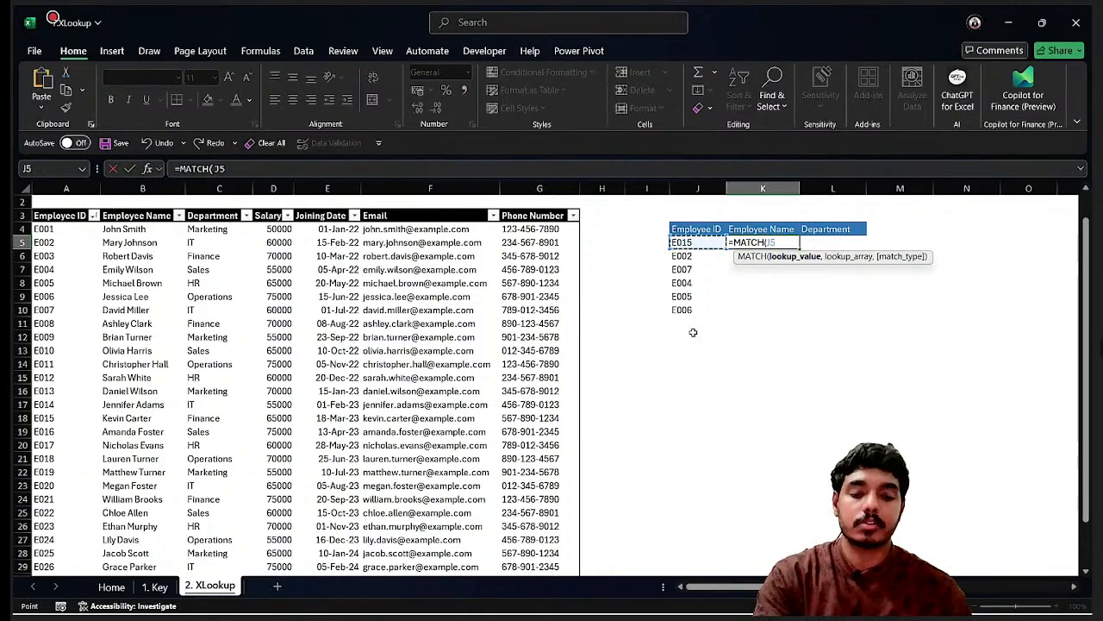
text(,)
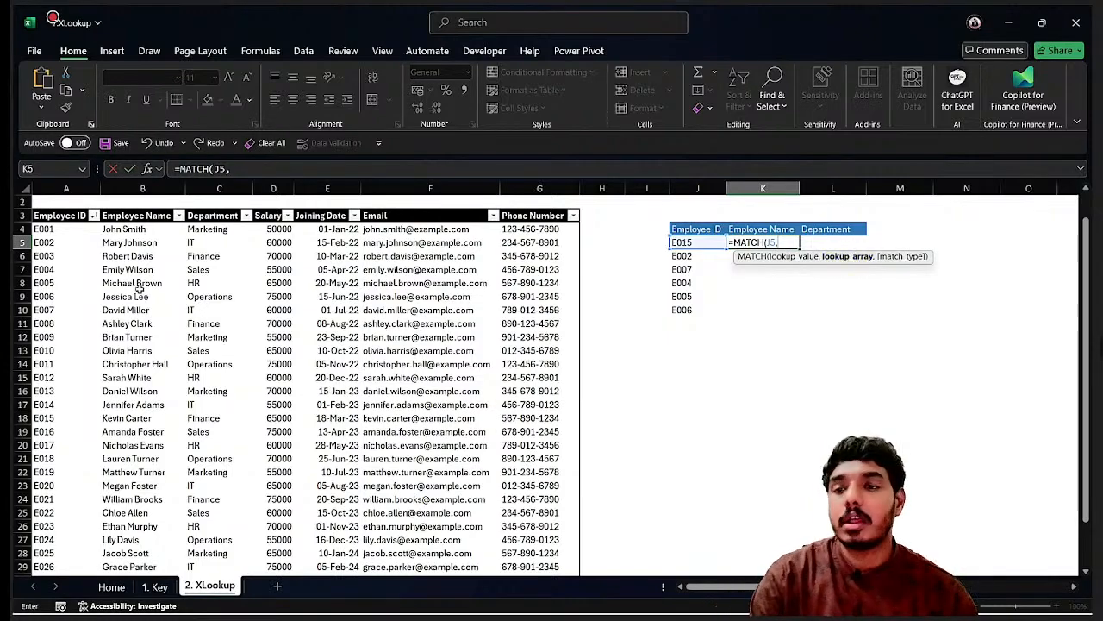
- Complete the K5 MATCH formula with TB[Employee ID] as the lookup array and match type 0, and fill it down to K10
click(82, 269)
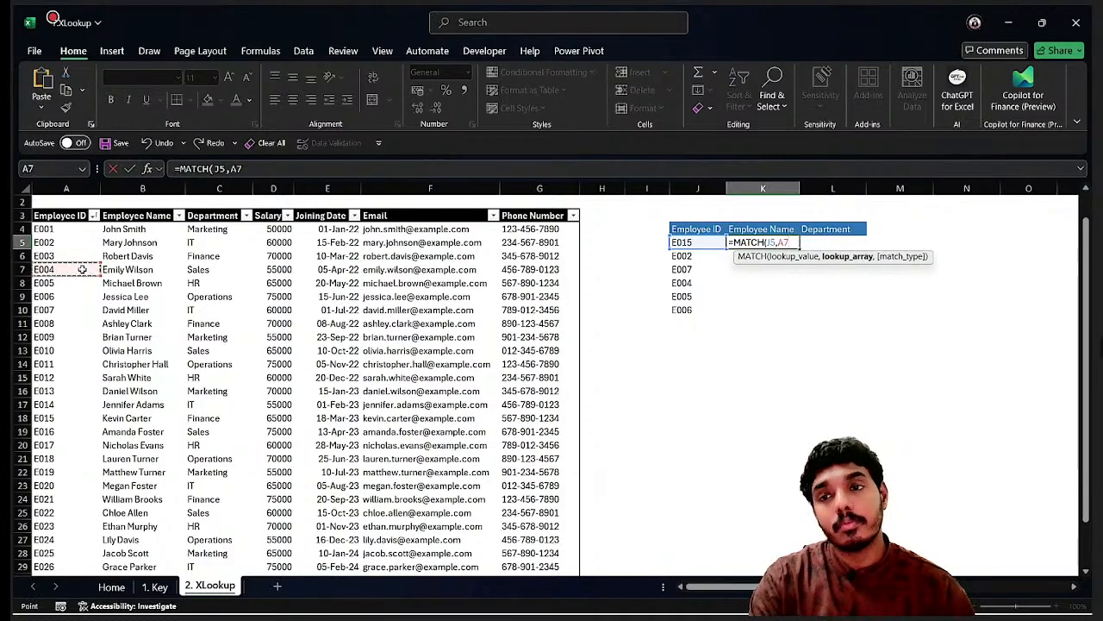
key(ctrl+space)
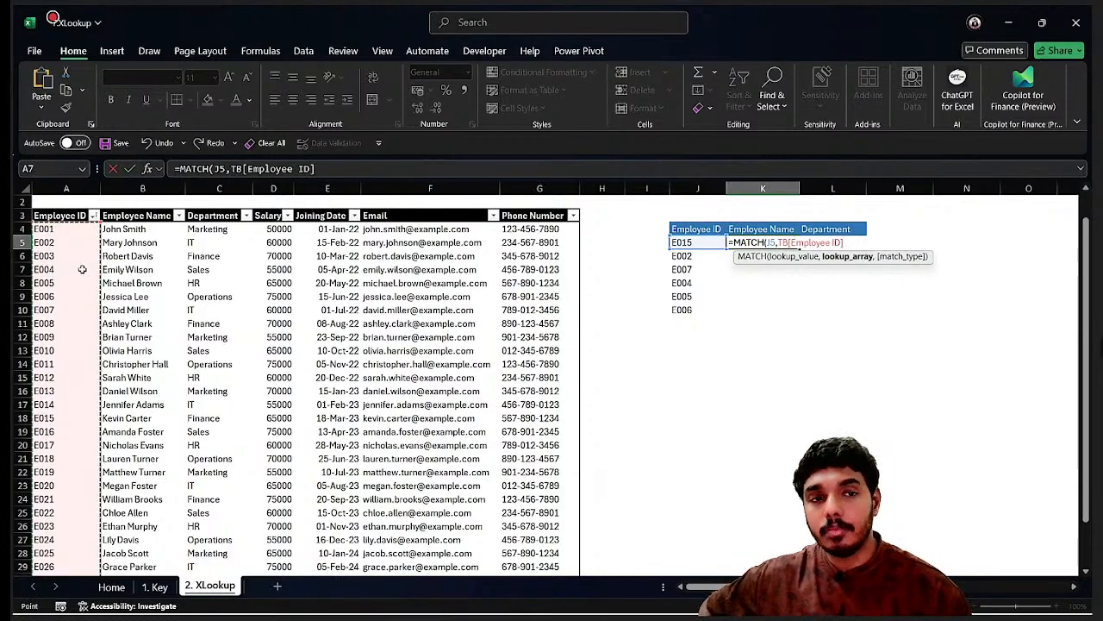
text(,0)
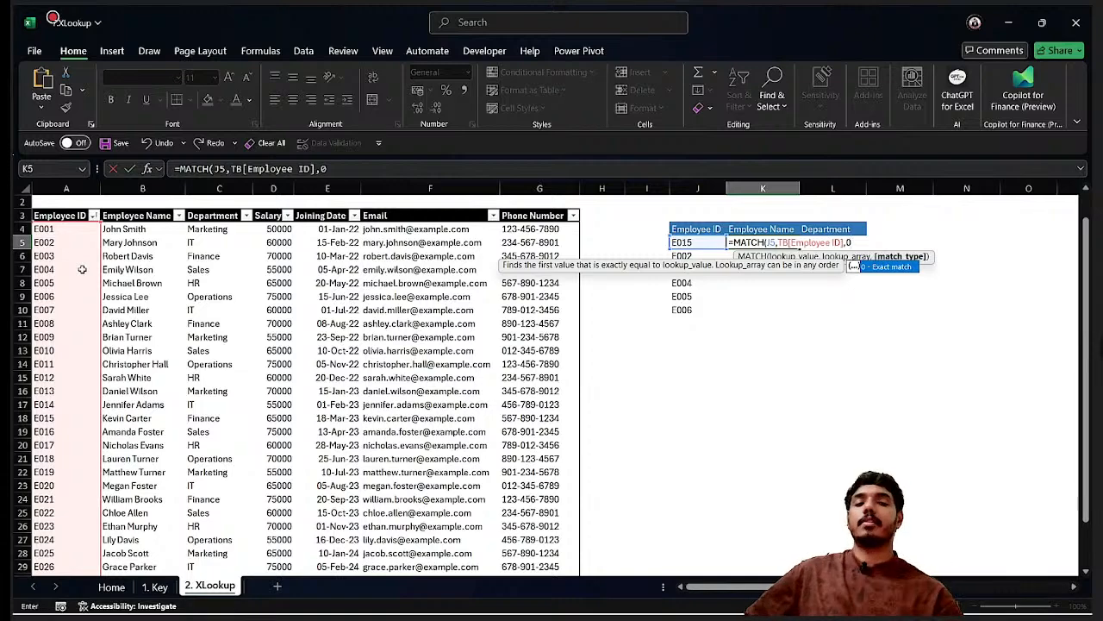
text())
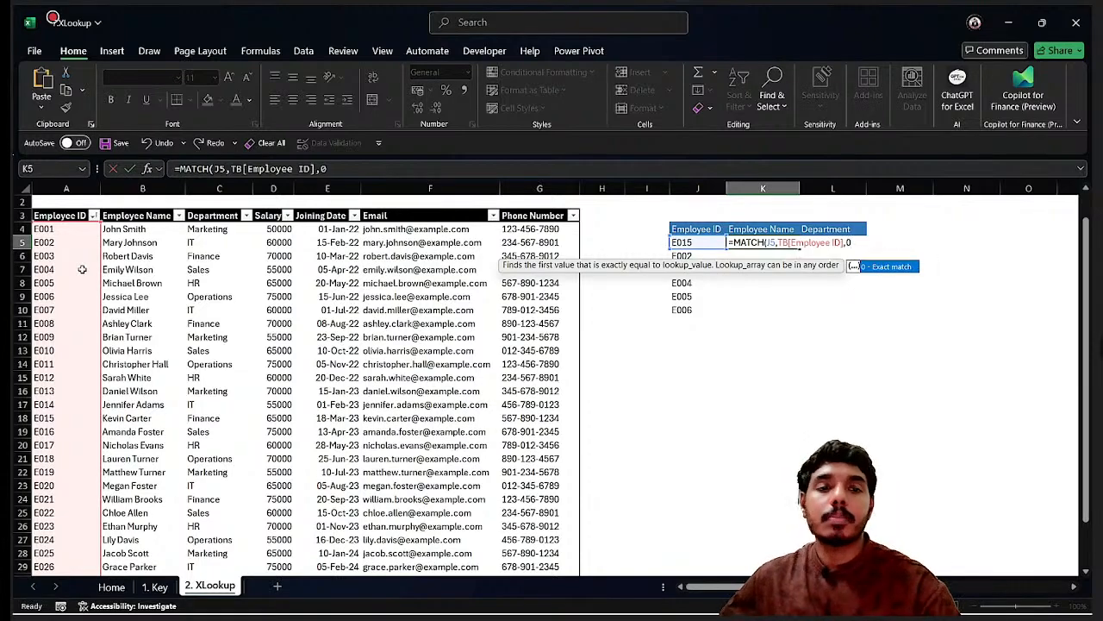
key(Return)
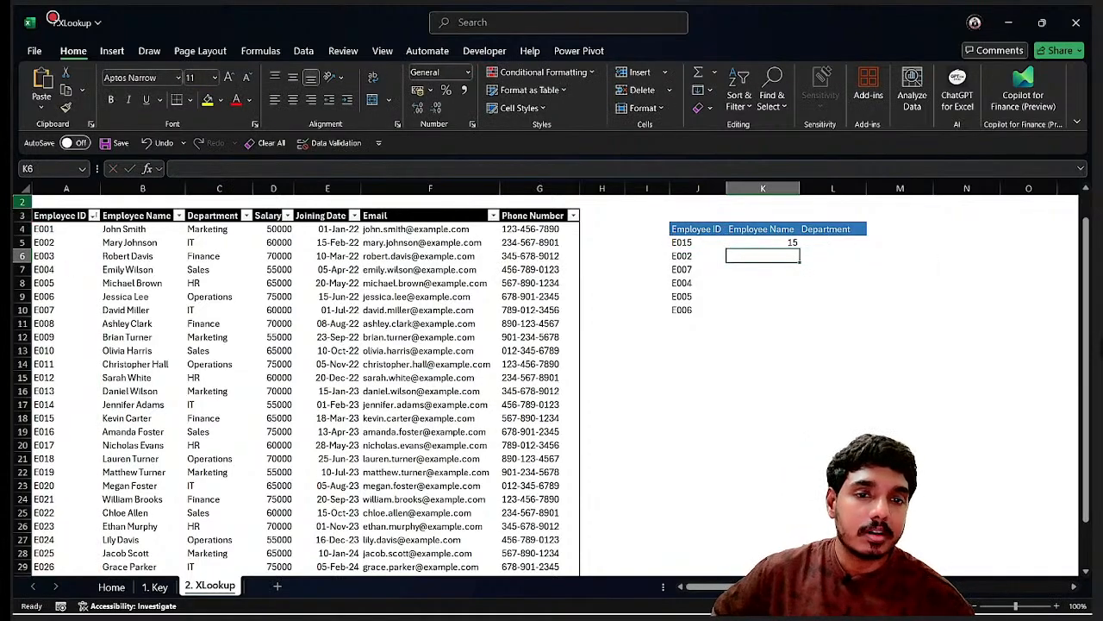
click(742, 244)
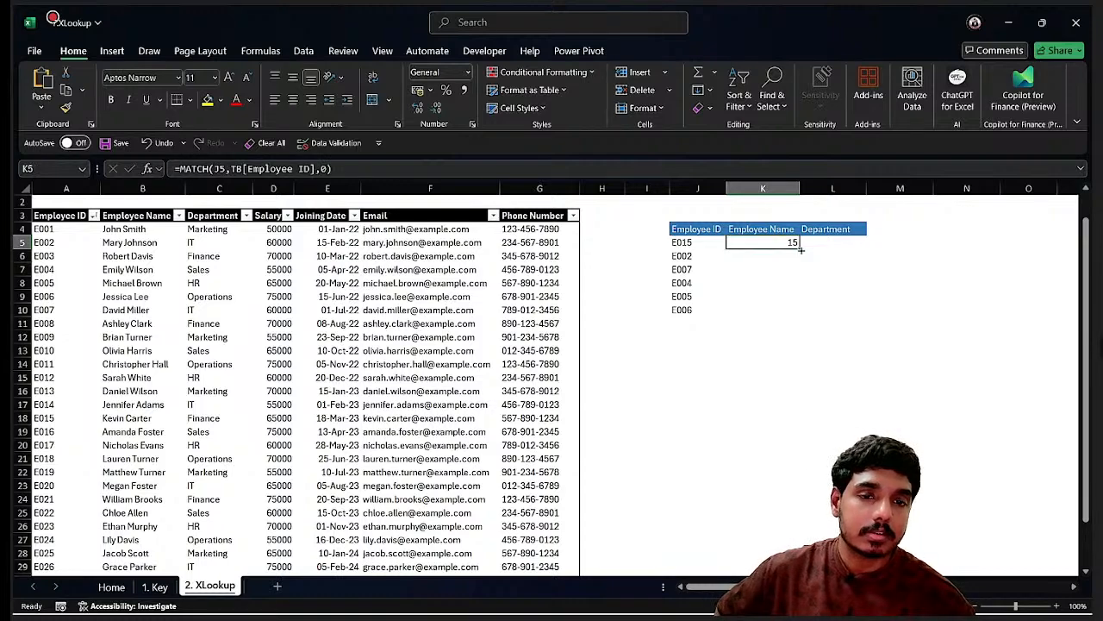
double_click(800, 248)
click(835, 380)
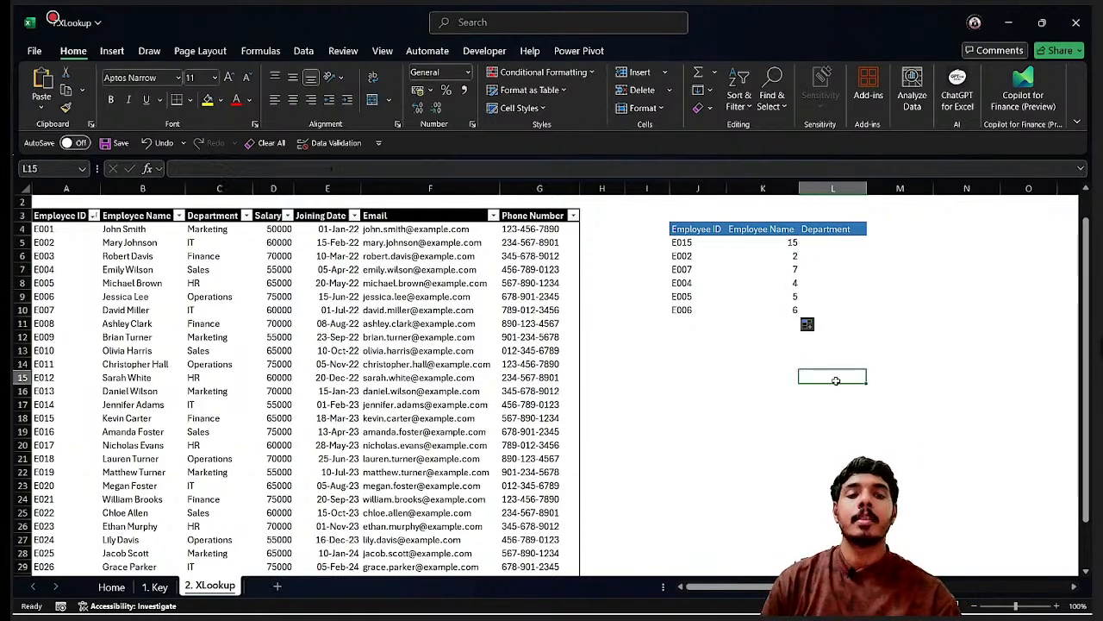
- Compare the MATCH results in K5:K10 with the table, examining the E015 row, the Employee ID column and the header row
drag(775, 243, 770, 313)
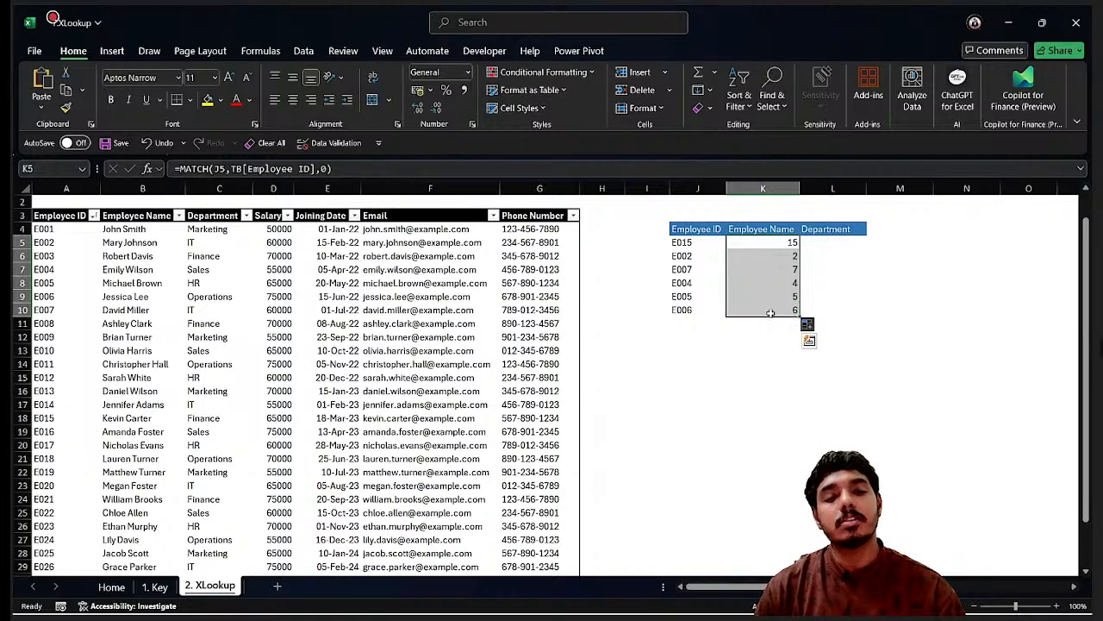
click(759, 226)
click(767, 246)
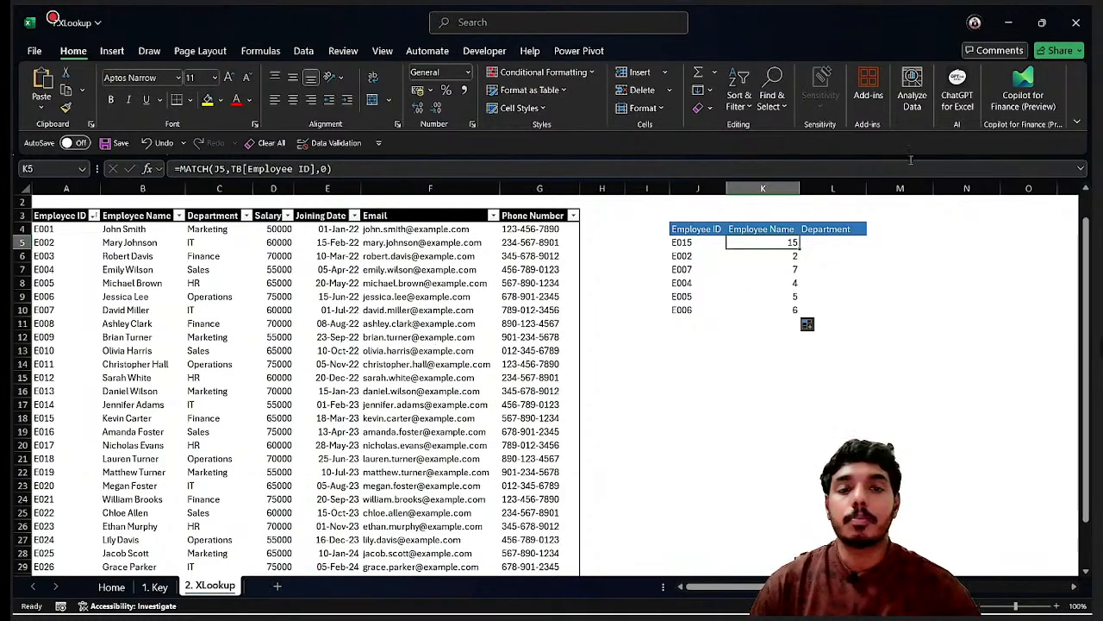
click(699, 240)
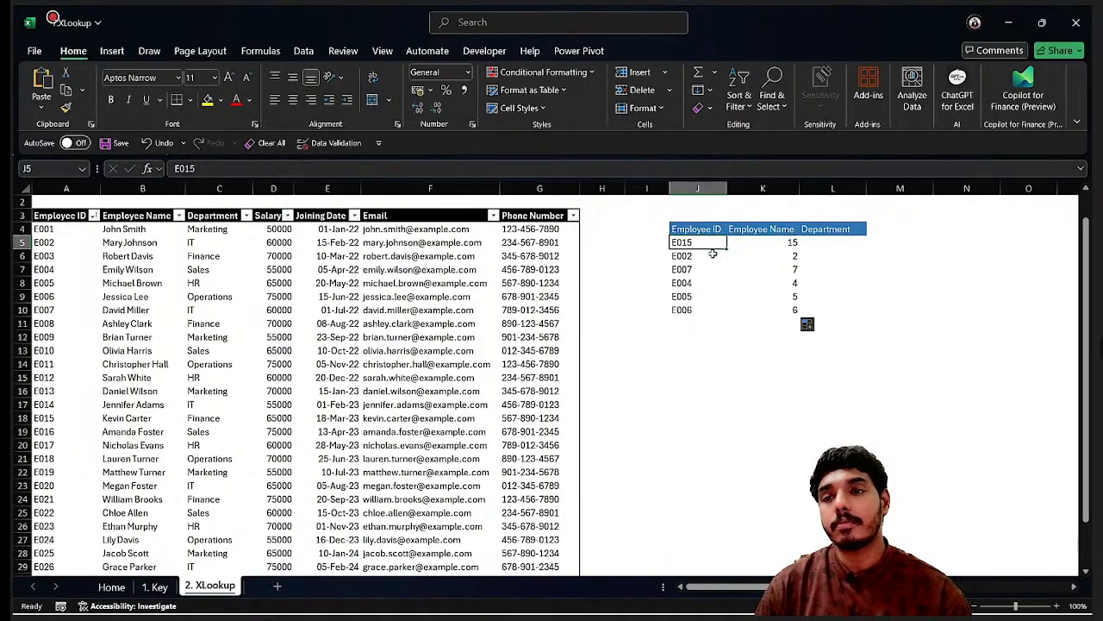
click(42, 417)
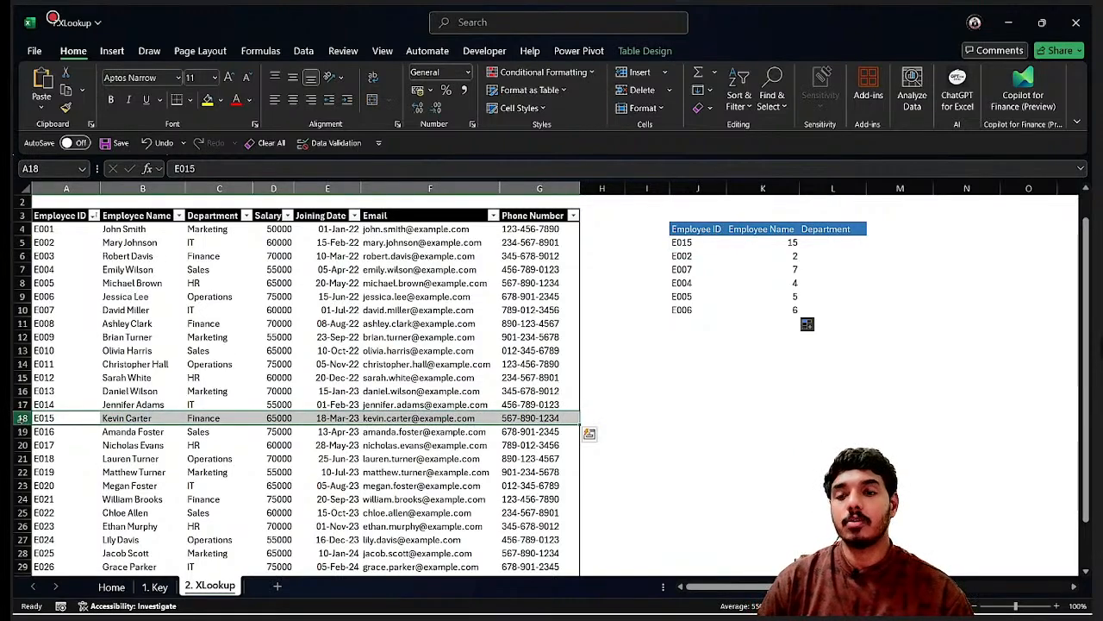
click(56, 229)
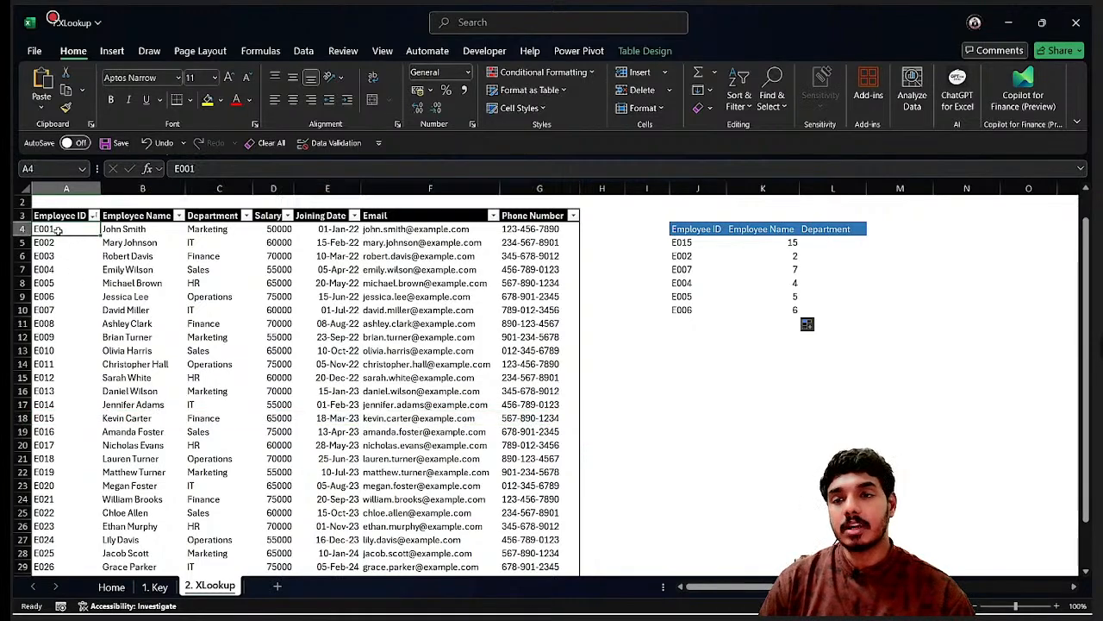
click(35, 216)
click(35, 230)
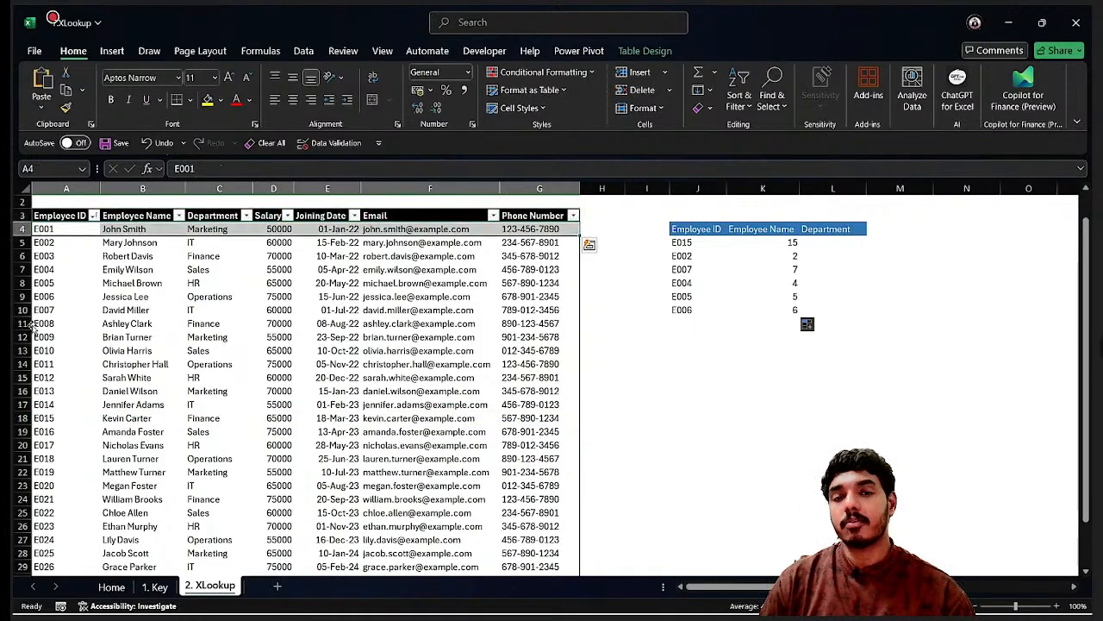
click(39, 419)
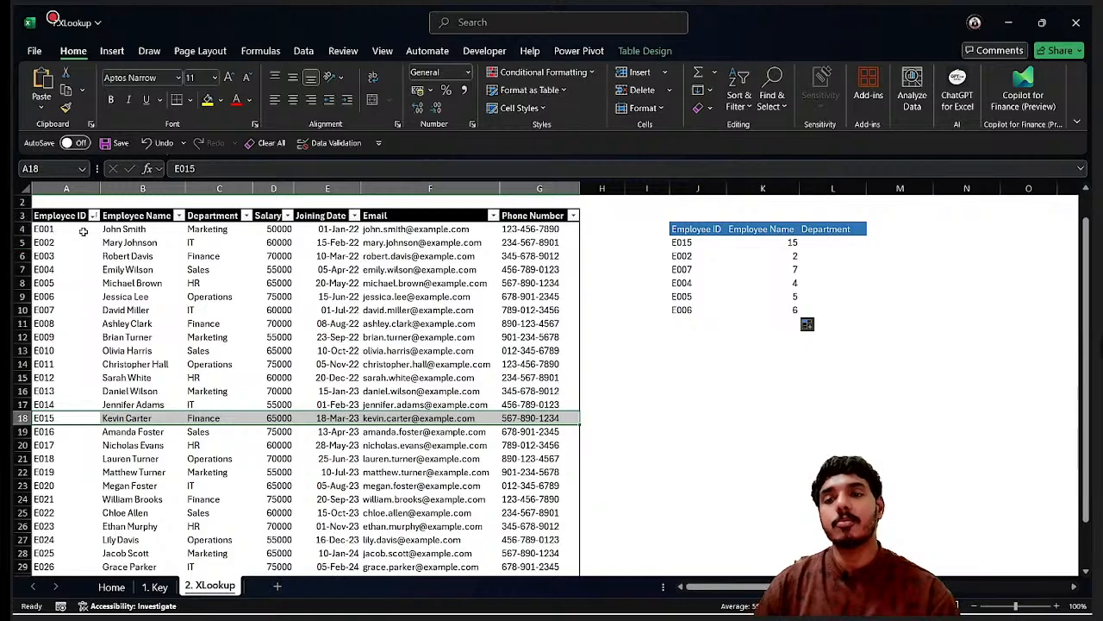
drag(77, 229, 90, 571)
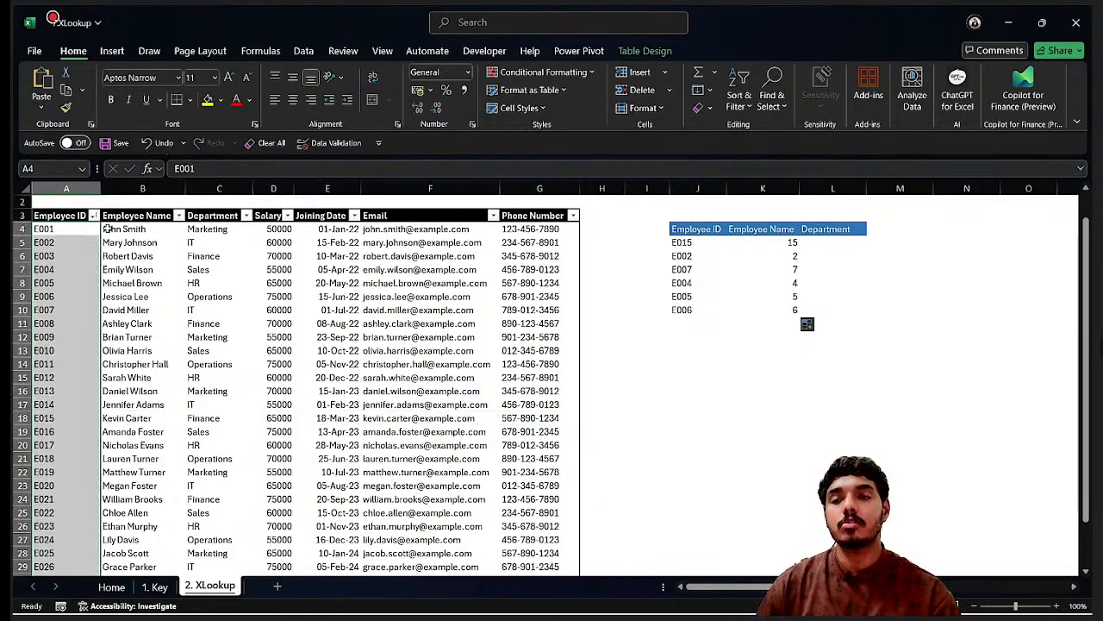
drag(68, 213, 623, 221)
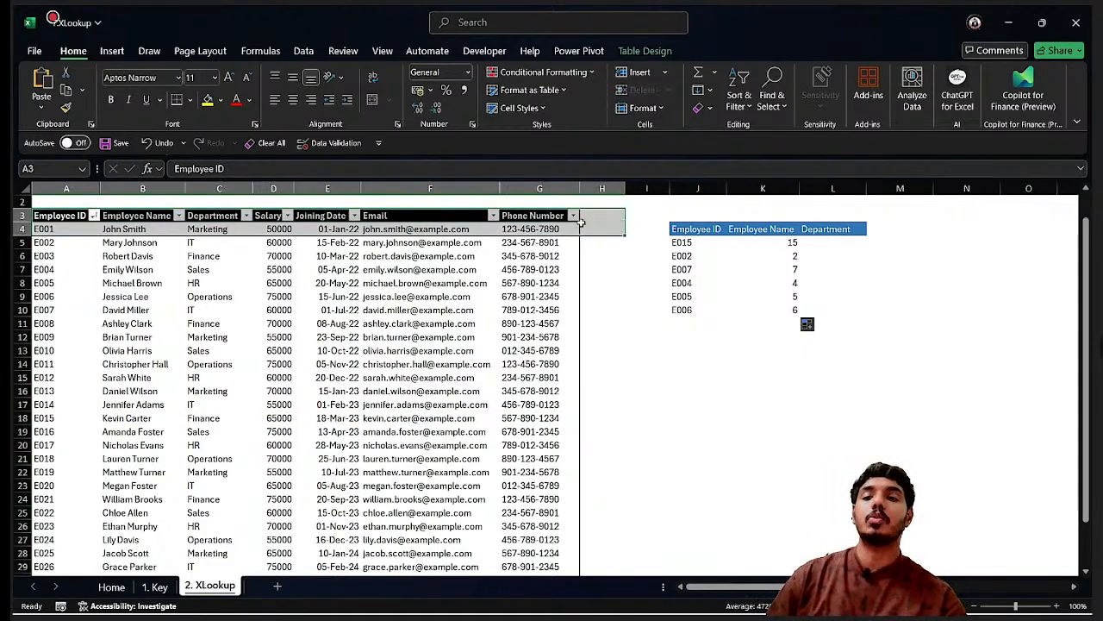
- Examine the Employee Name, Department and Salary headers in row 3 of the employee table
click(129, 215)
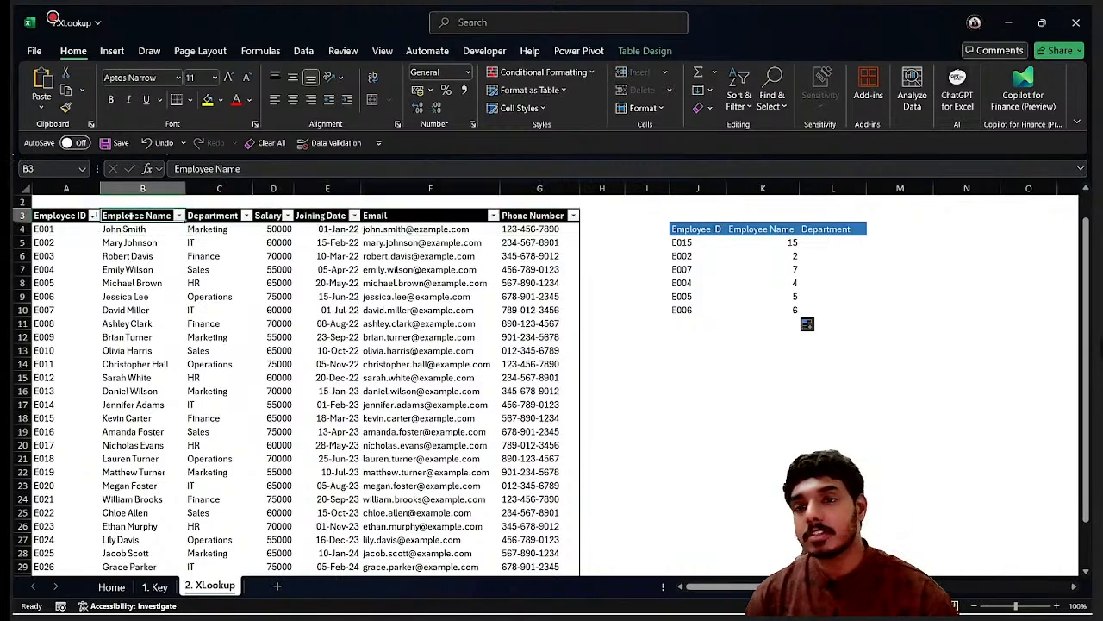
click(241, 221)
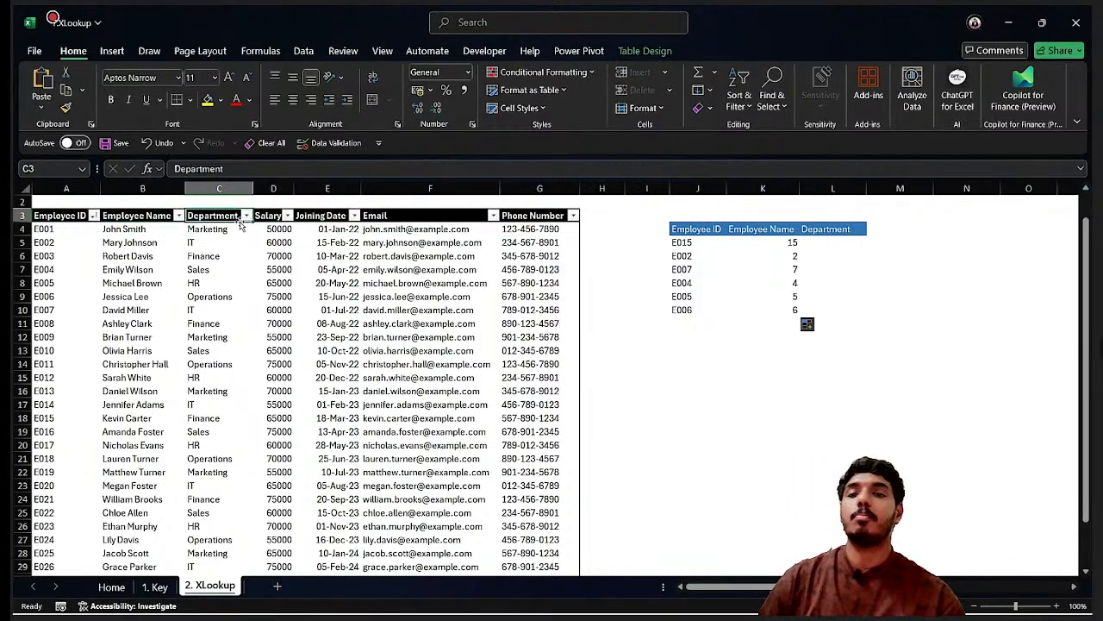
click(274, 220)
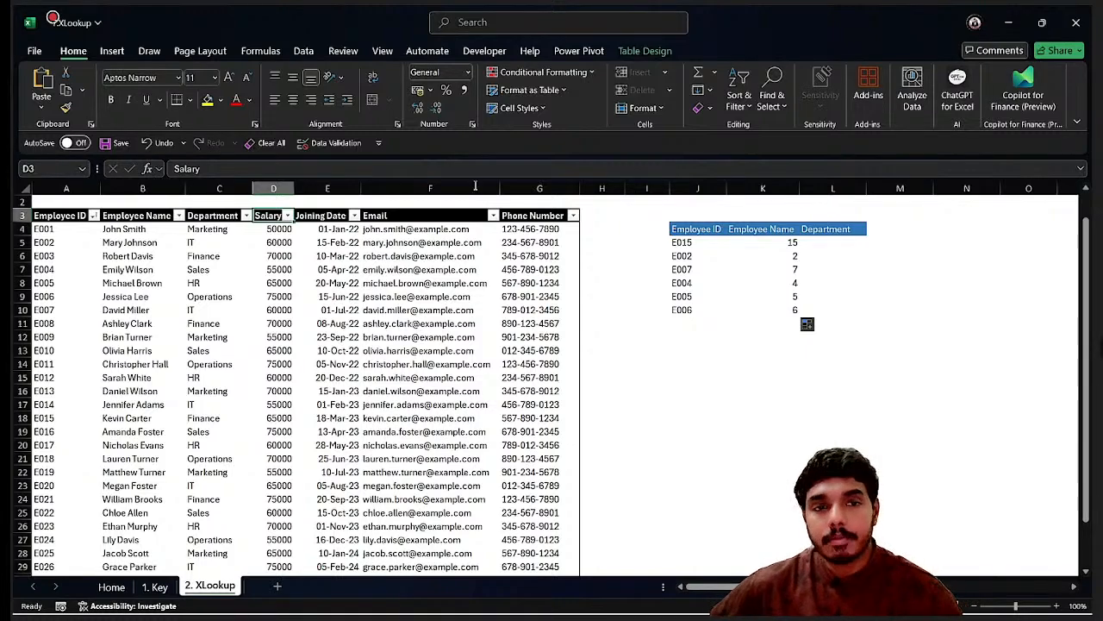
- Clear the MATCH formulas from K5:K11 in the lookup area
drag(791, 243, 792, 326)
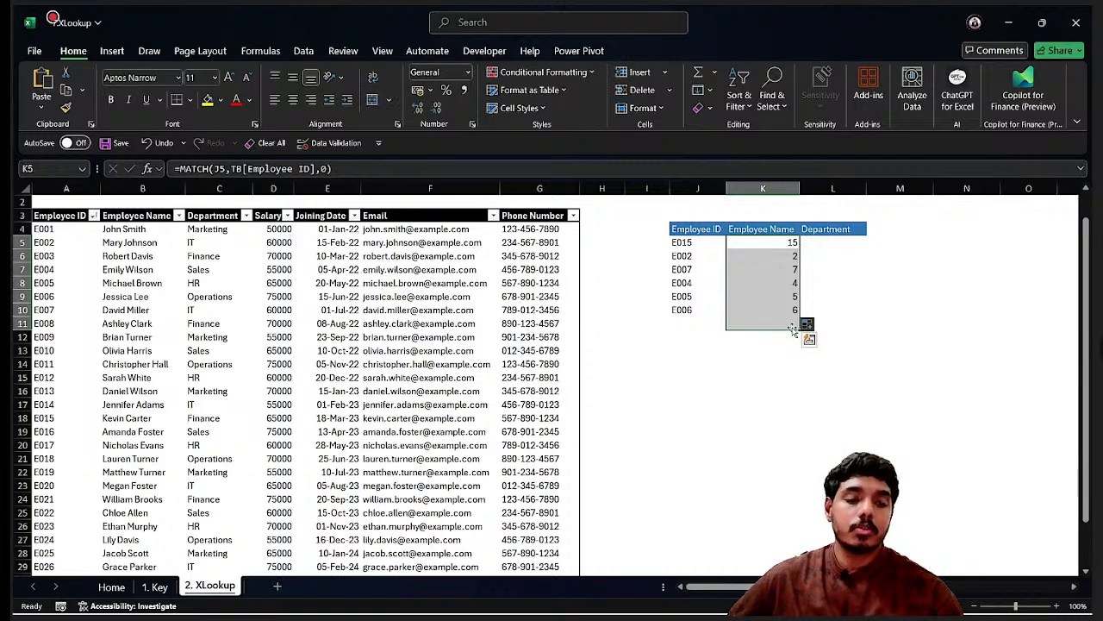
key(Delete)
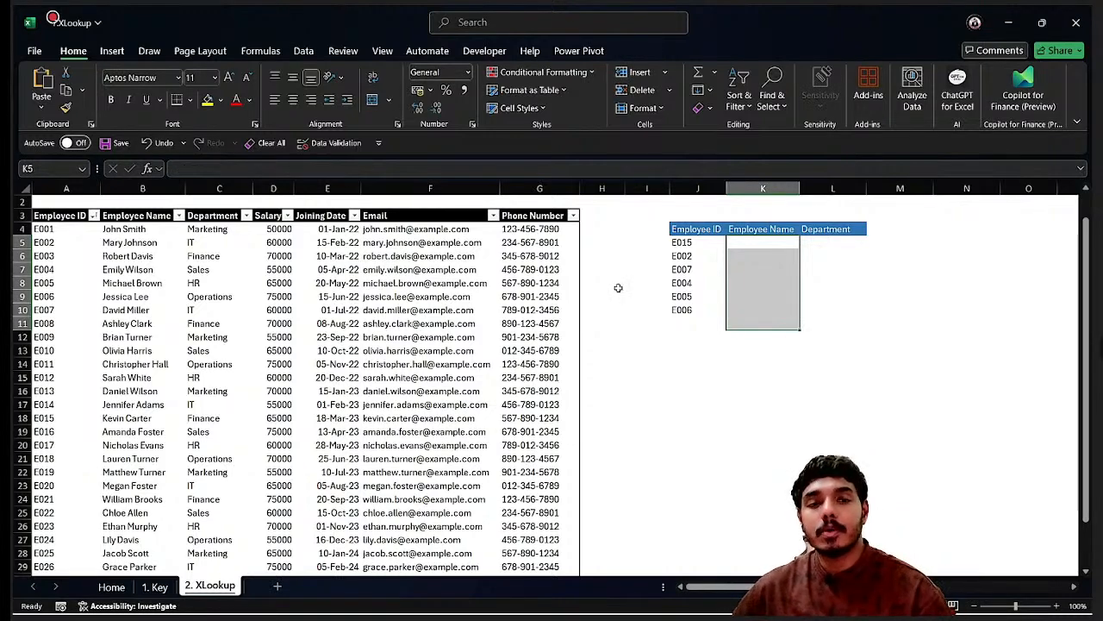
click(676, 248)
click(786, 246)
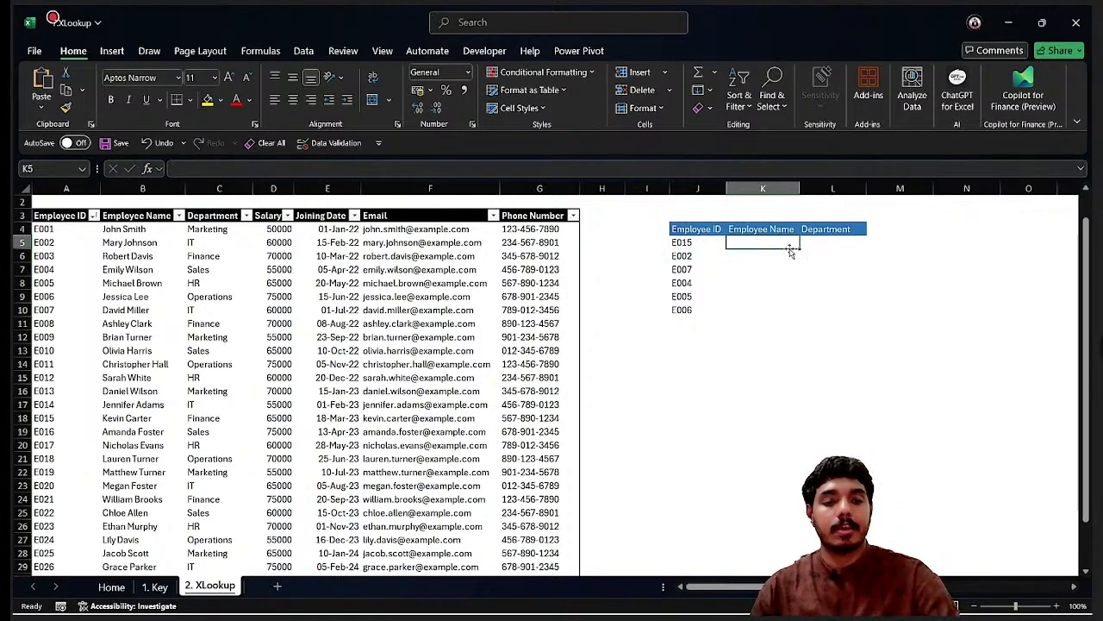
- Enter a MATCH formula in K5 with K4 as the lookup value, TB[#Headers] as the lookup array and match type 0
text(=MATCH()
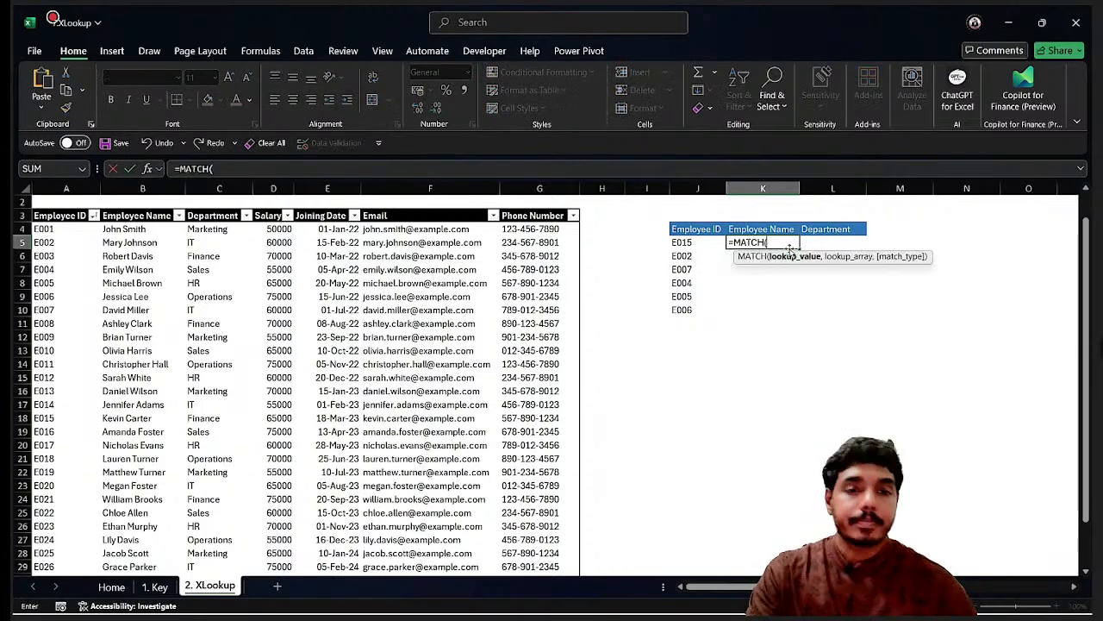
click(742, 230)
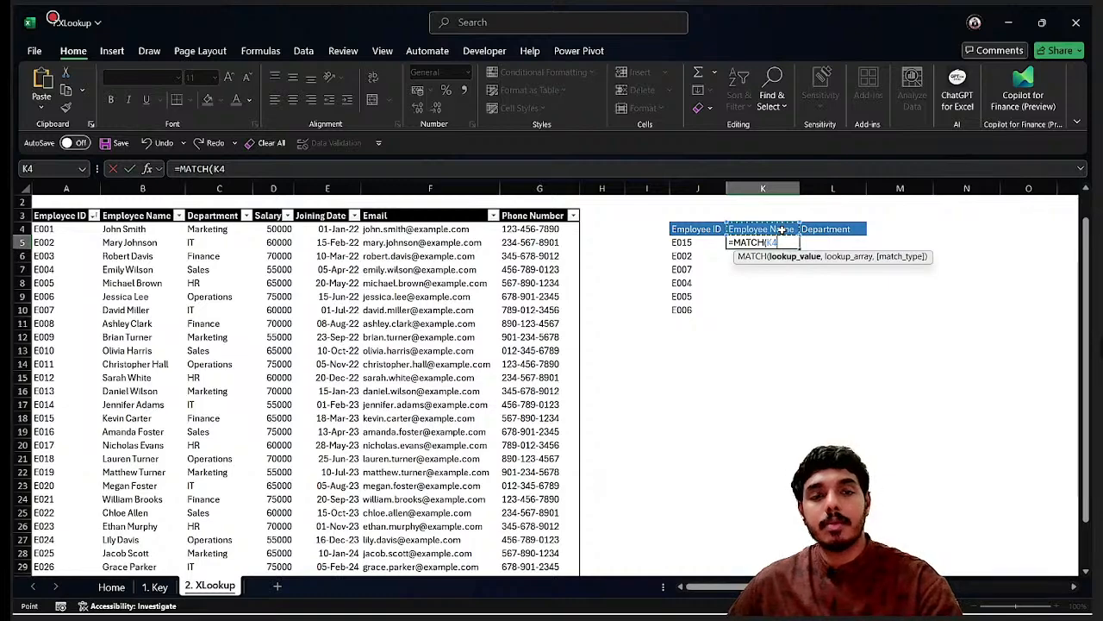
text(,)
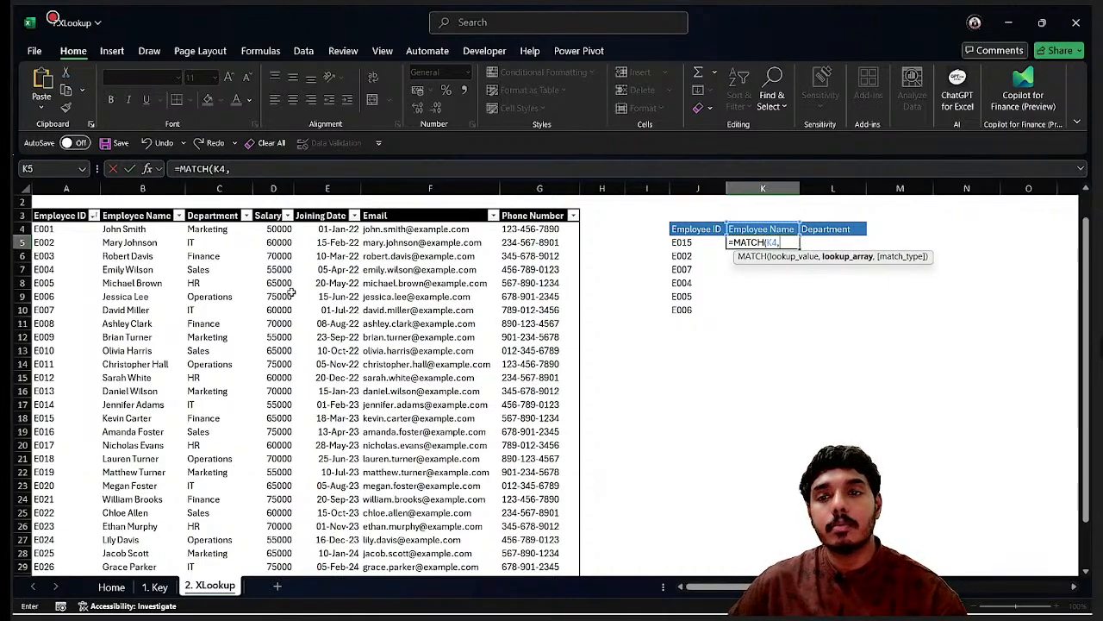
click(113, 216)
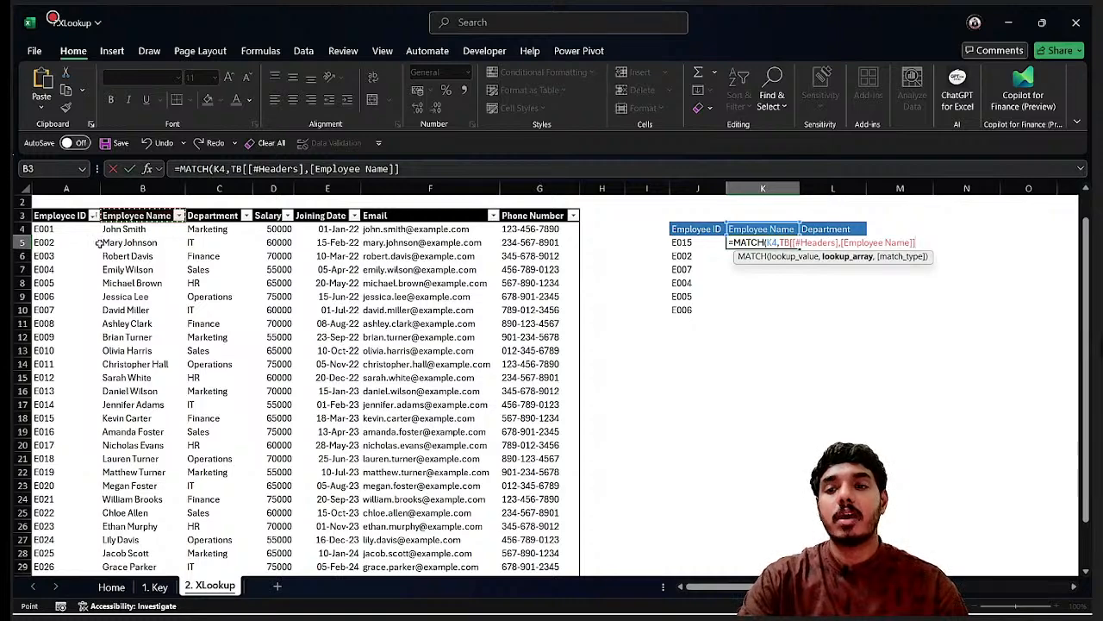
drag(83, 236, 72, 365)
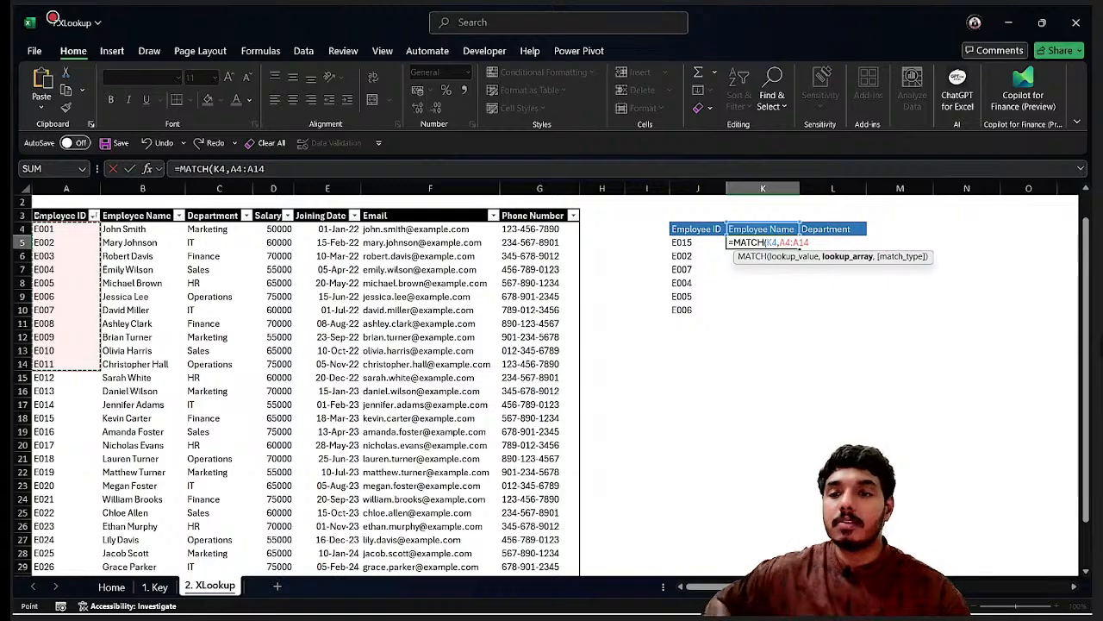
click(38, 217)
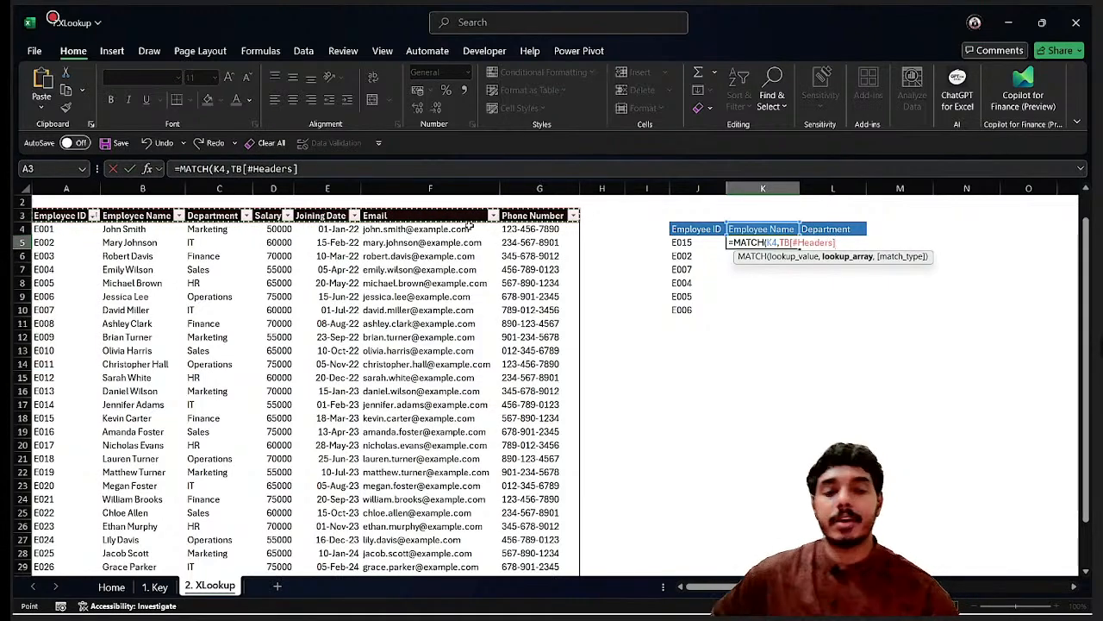
text(,0)
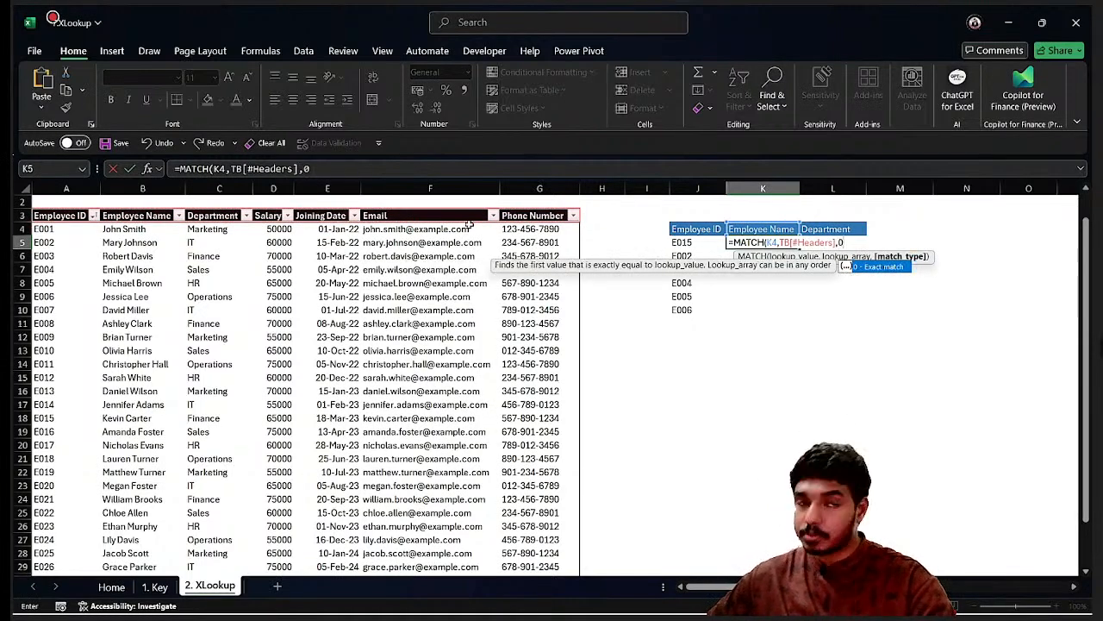
key(Return)
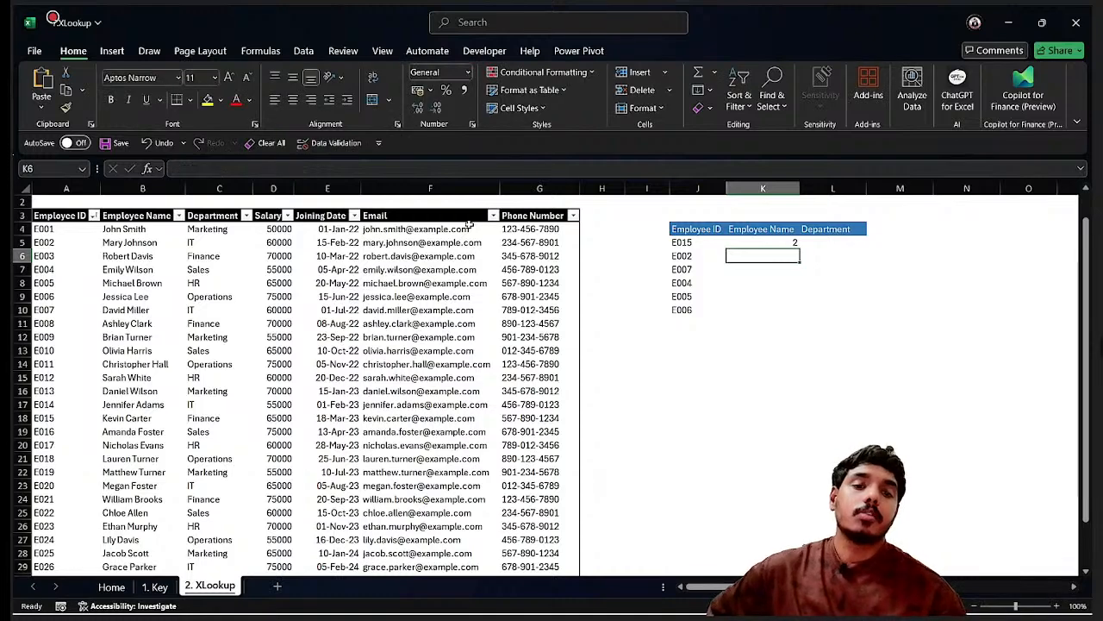
- Fill the K5 header MATCH formula across to L5 under Department
click(767, 231)
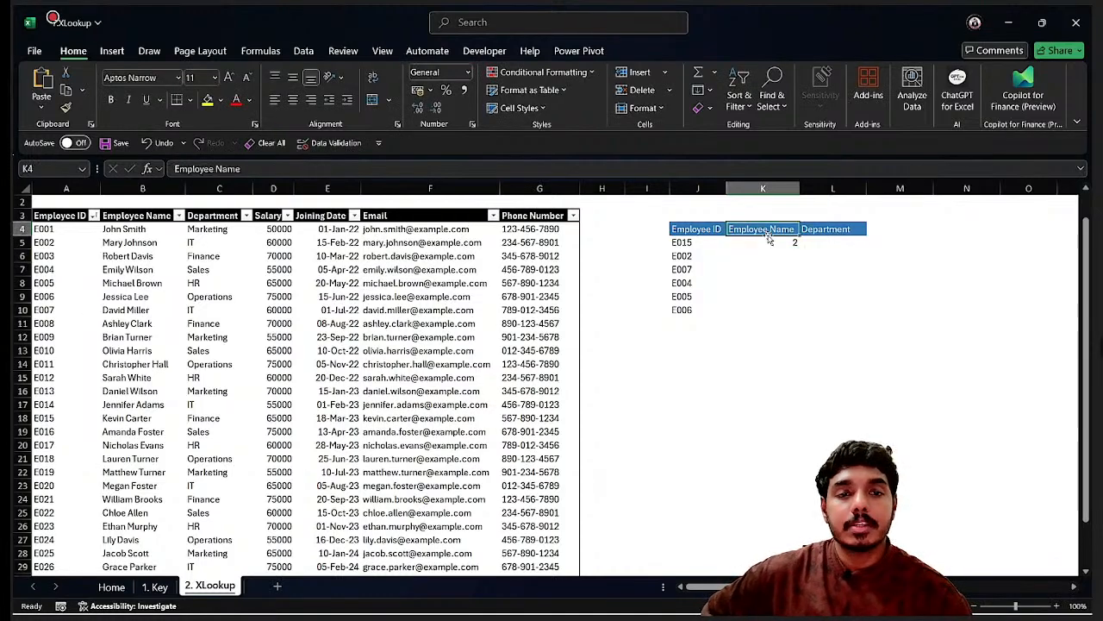
click(763, 245)
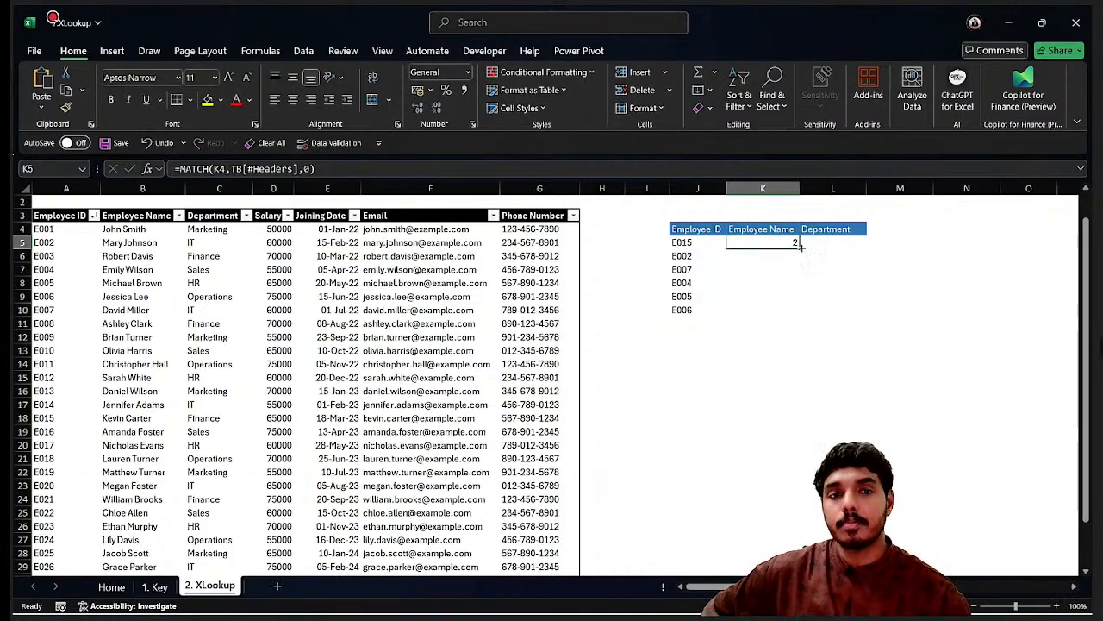
drag(800, 248, 862, 246)
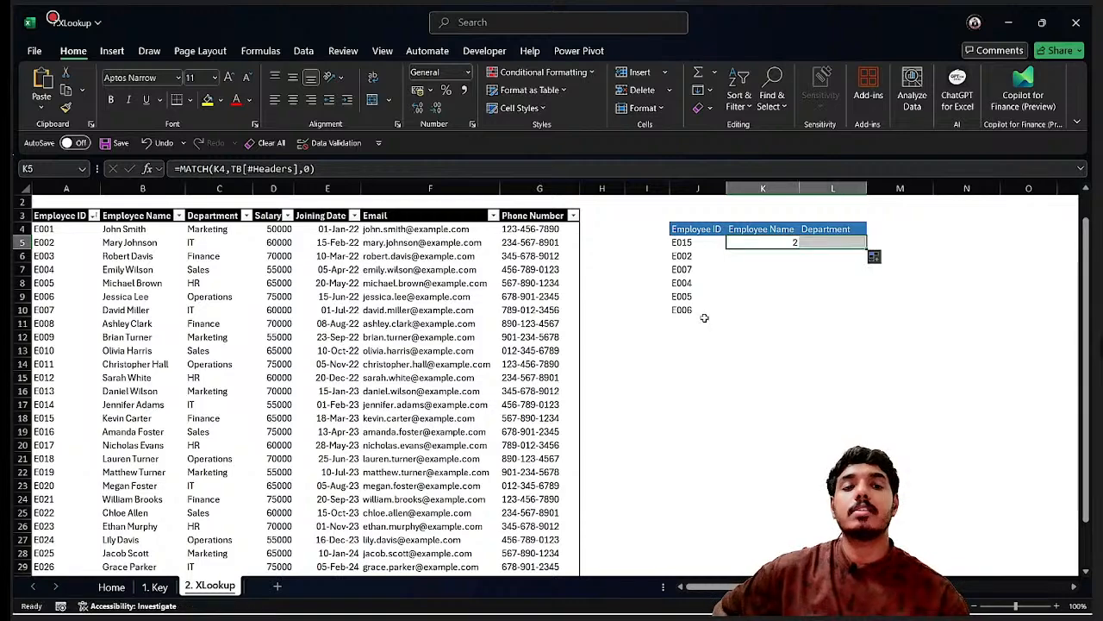
click(835, 244)
- Move the table's Employee Name column to between the Department and Salary columns
click(138, 218)
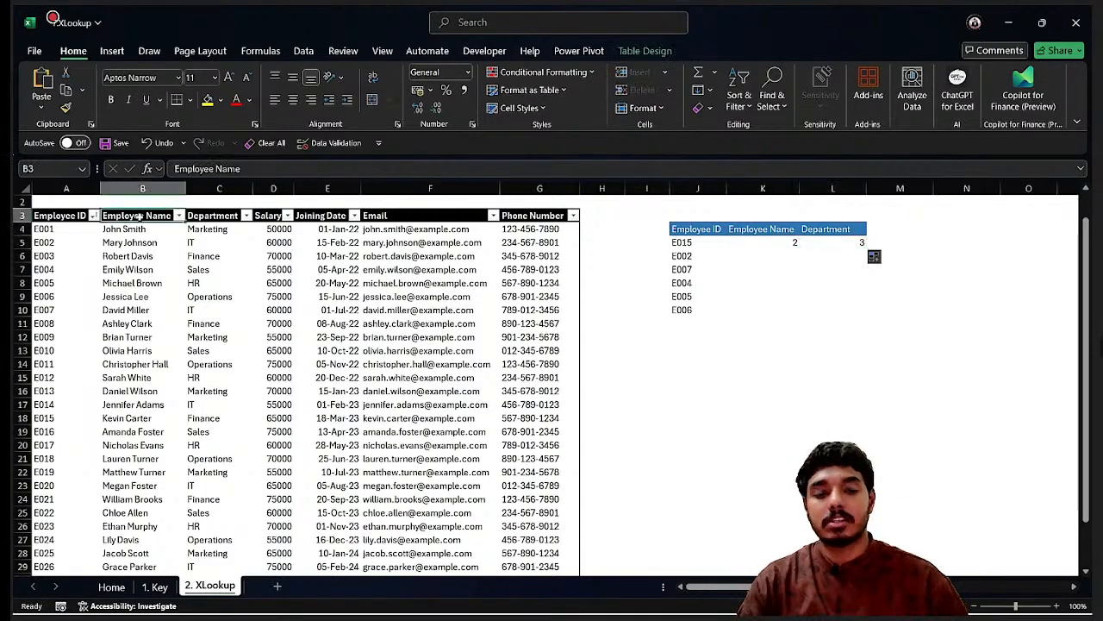
key(ctrl+shift+Down)
scroll(139, 216, up, 2)
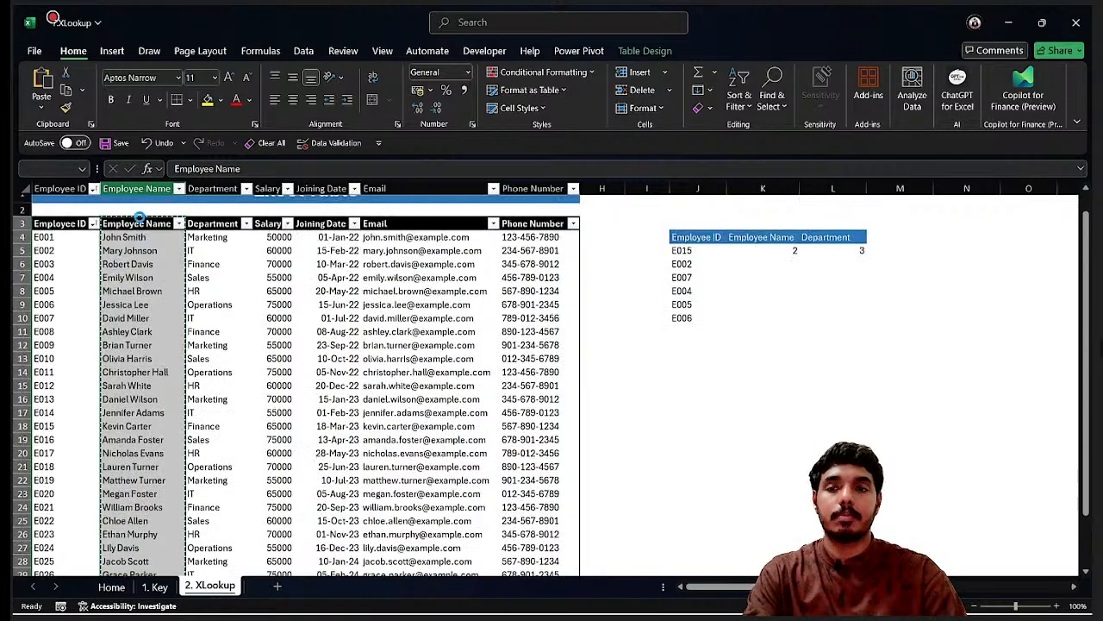
key(ctrl+c)
key(Right)
key(Right)
key(ctrl+shift+plus)
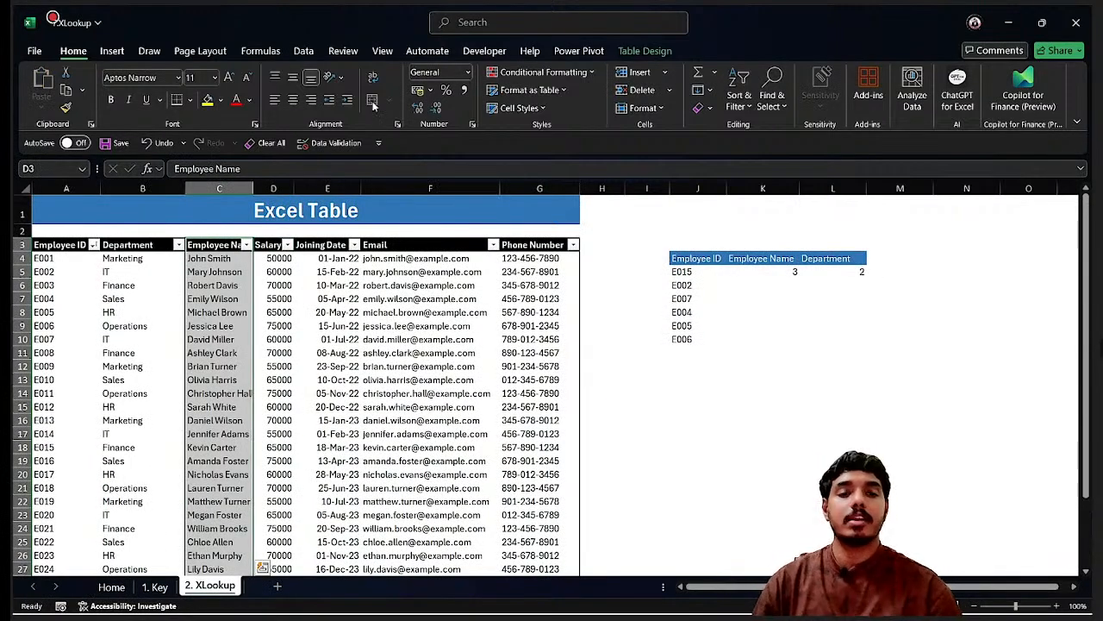
- Check the MATCH result in K5, and move the table's Employee Name column to between Email and Phone Number
click(784, 272)
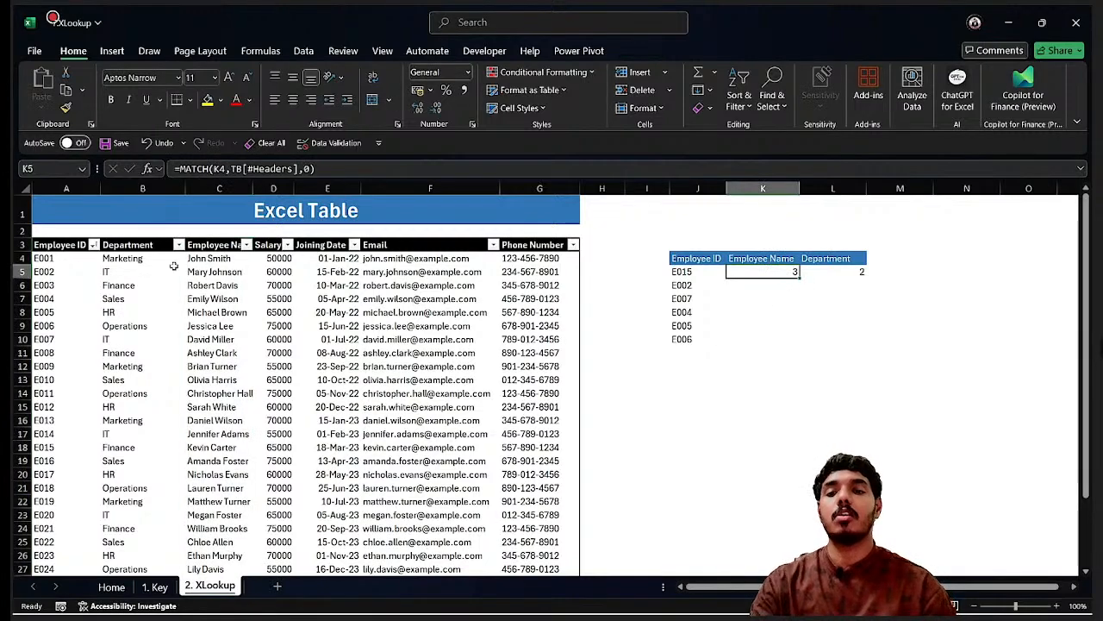
click(207, 258)
click(207, 248)
key(ctrl+space)
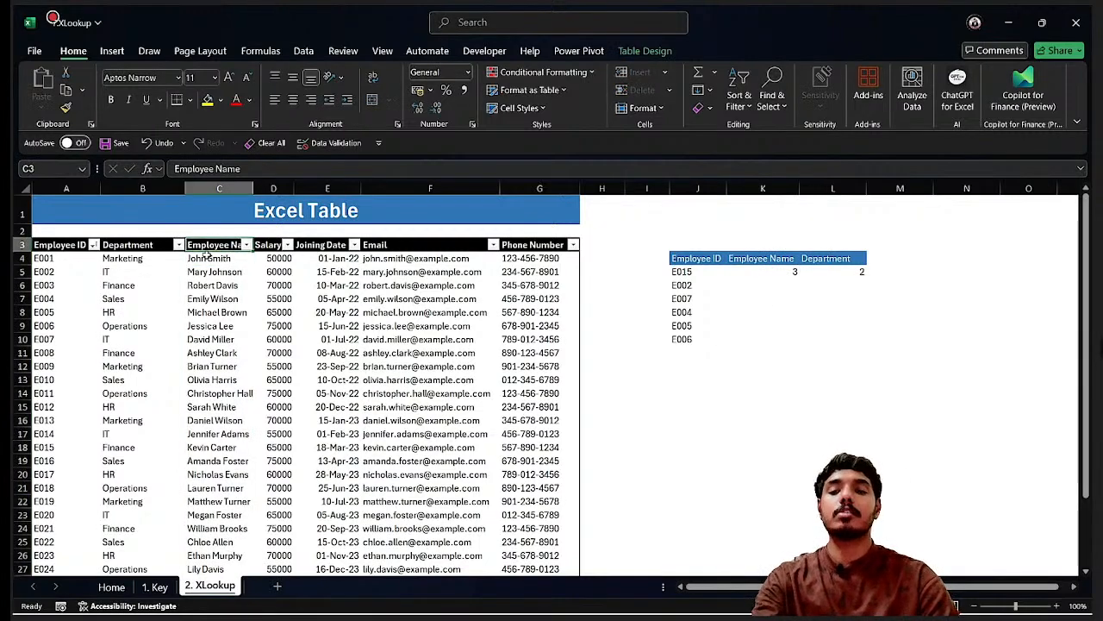
key(ctrl+x)
key(Right)
key(Right)
key(Right)
key(Right)
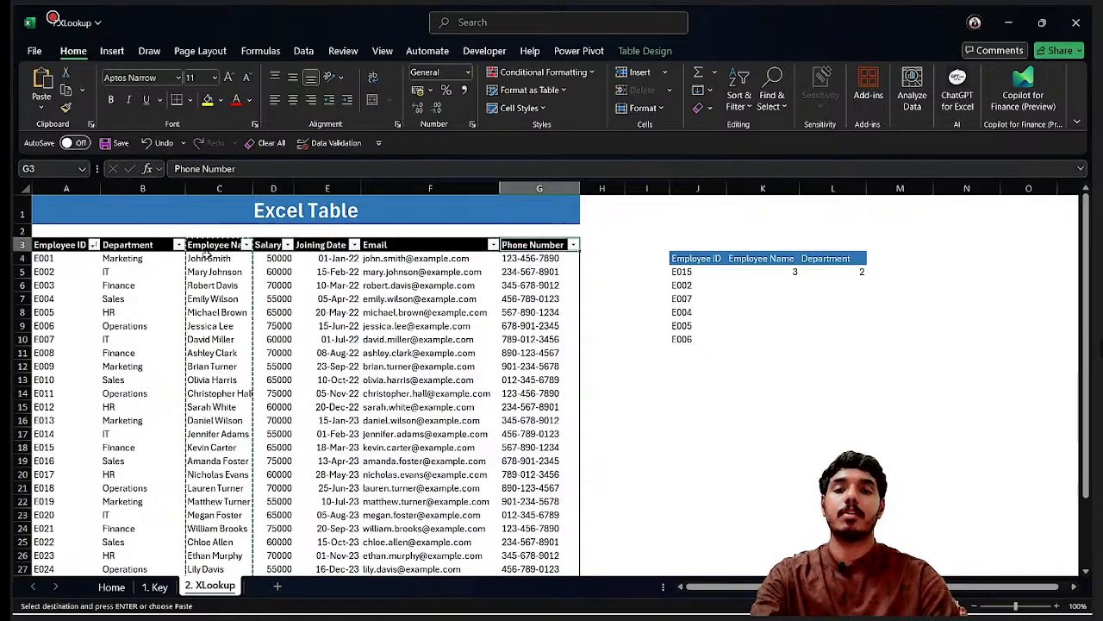
key(ctrl+shift+plus)
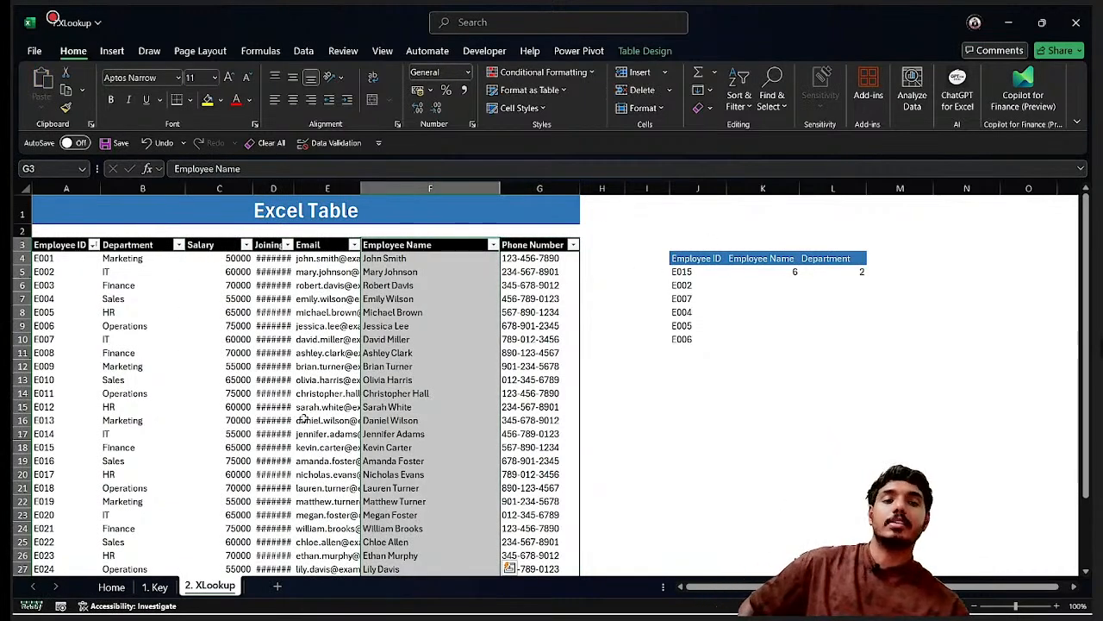
- Clear the header MATCH formulas from K5:L5
click(737, 273)
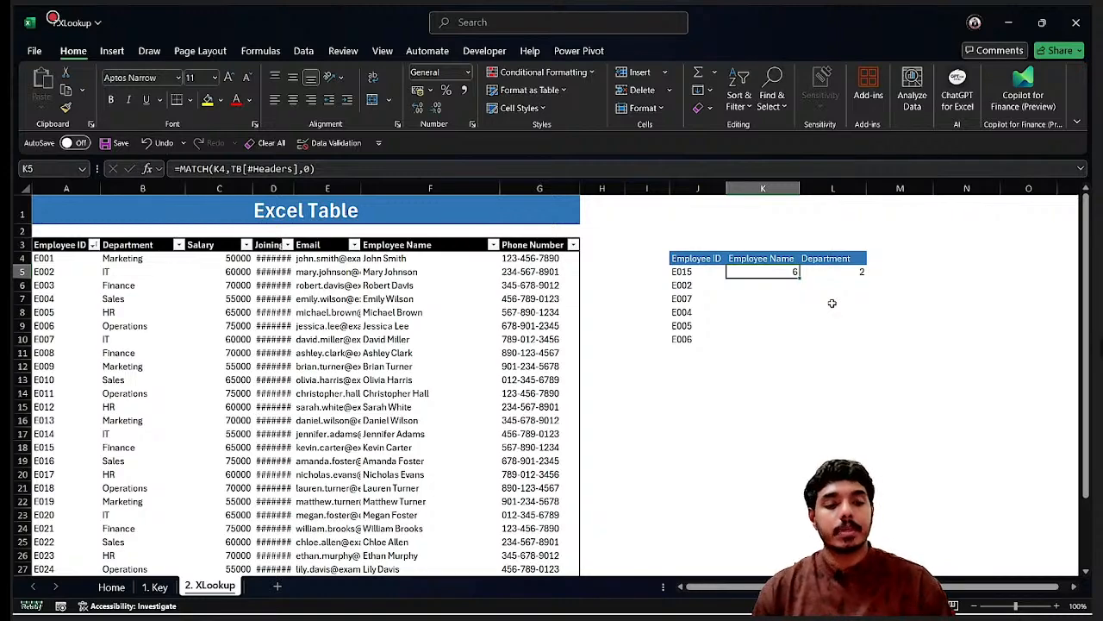
key(shift+Right)
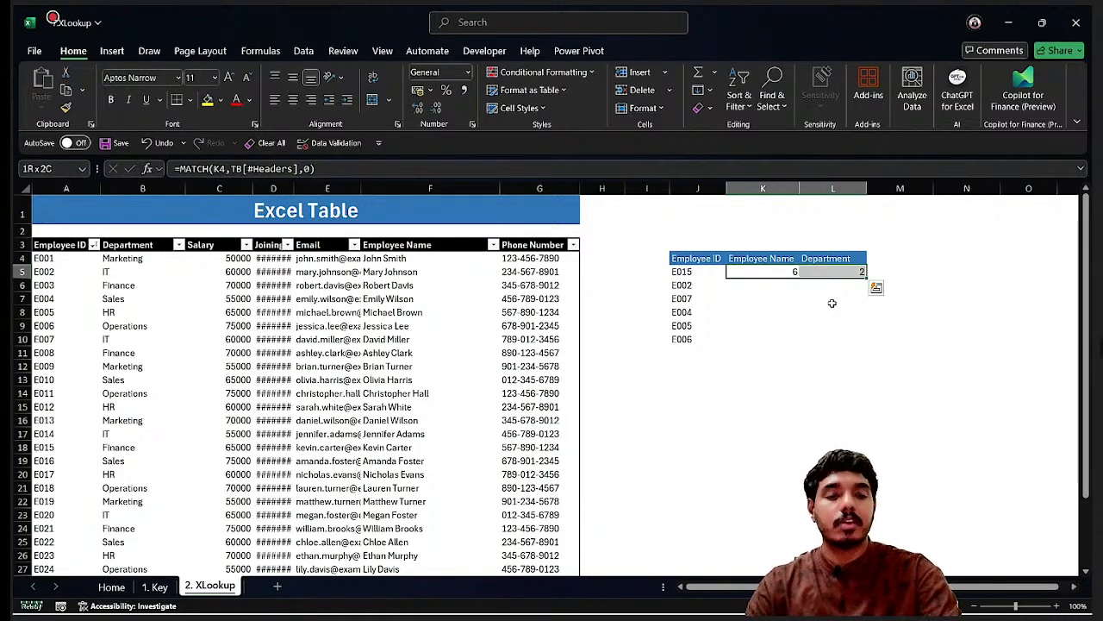
key(Delete)
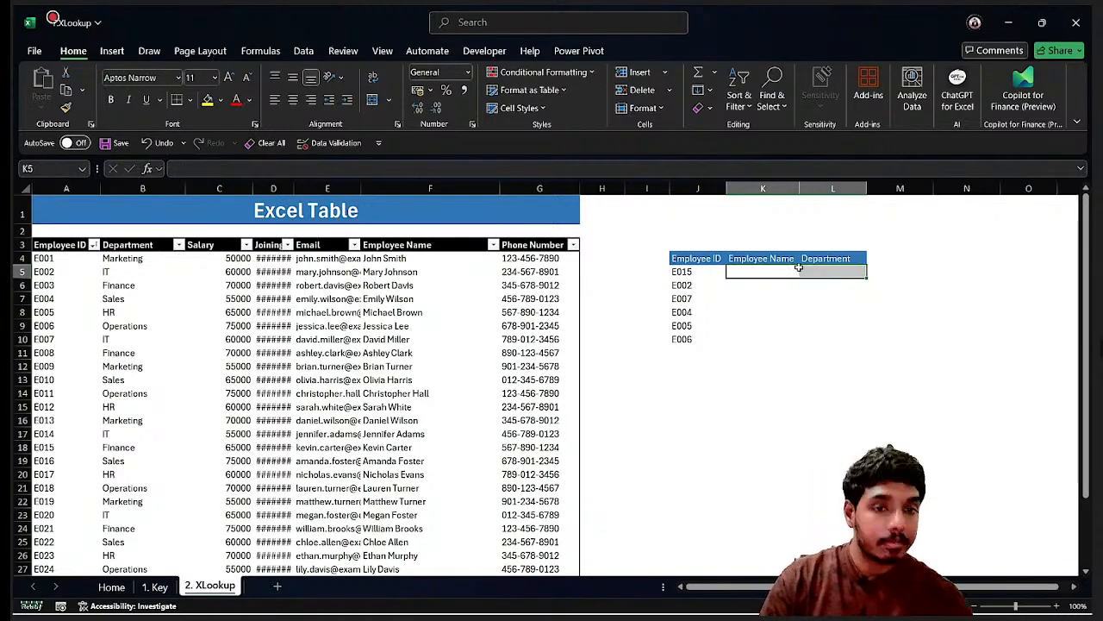
click(771, 272)
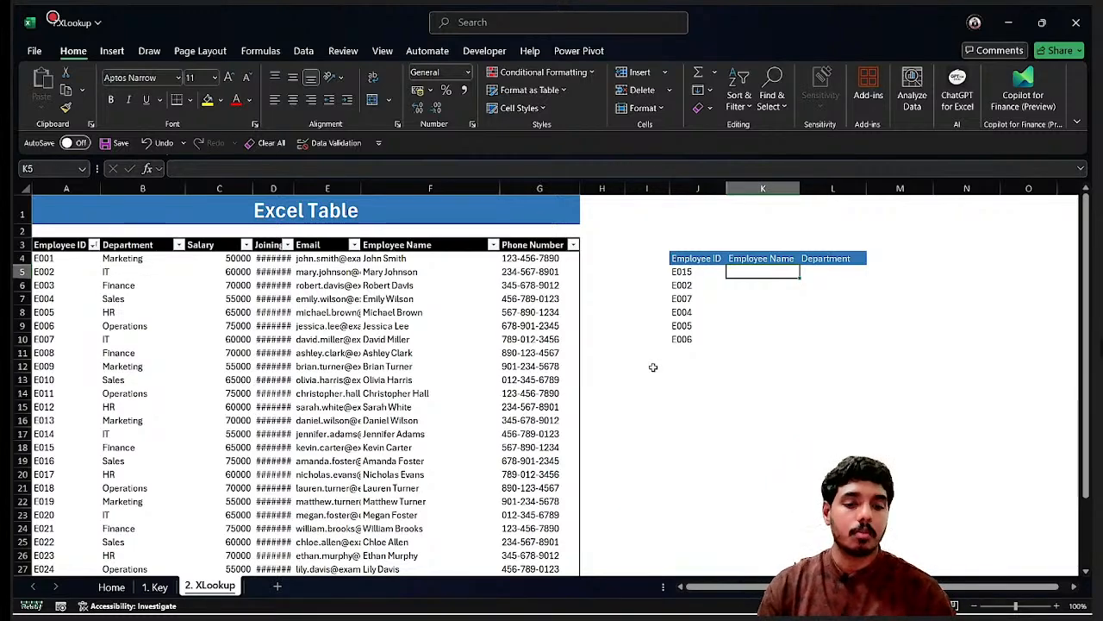
- Start a VLOOKUP formula in K5 with the Employee ID in J5 as the lookup value
text(=)
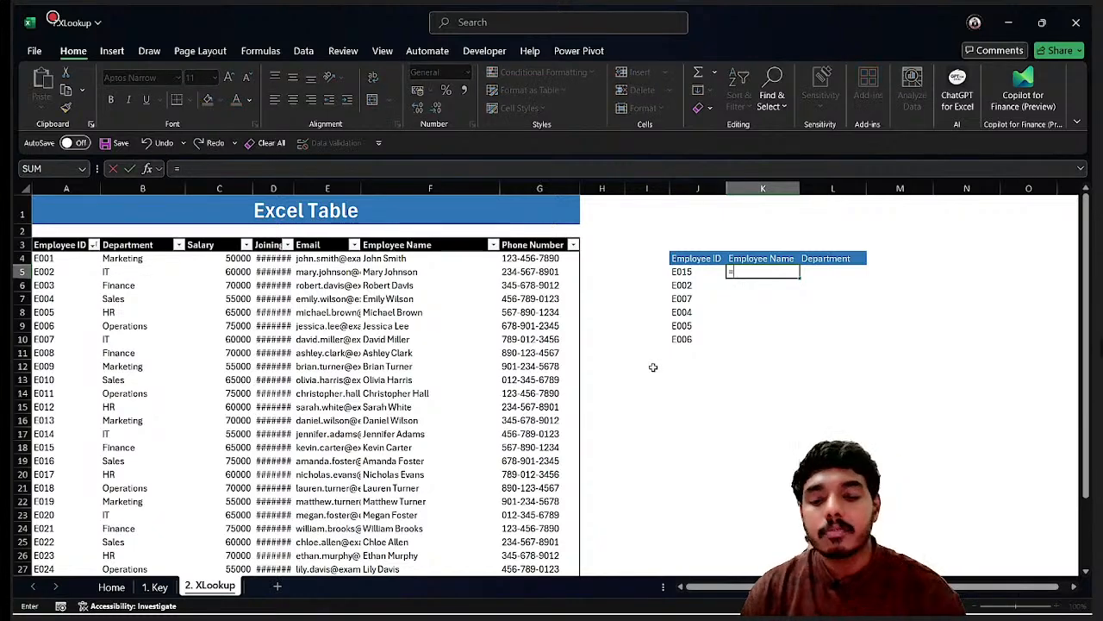
text(v)
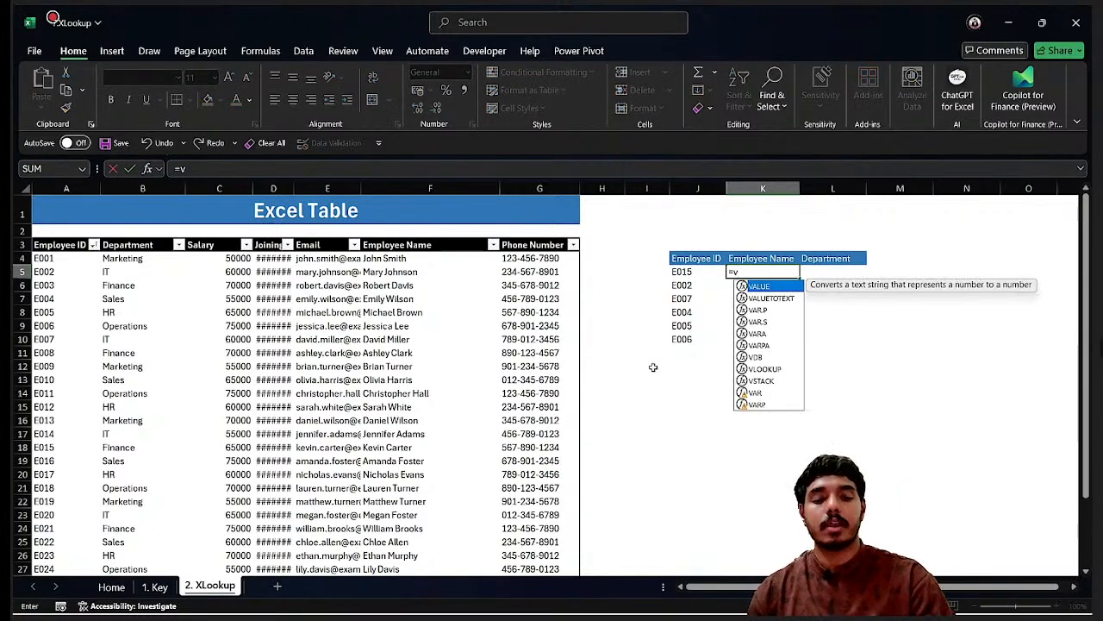
text(lo)
key(Tab)
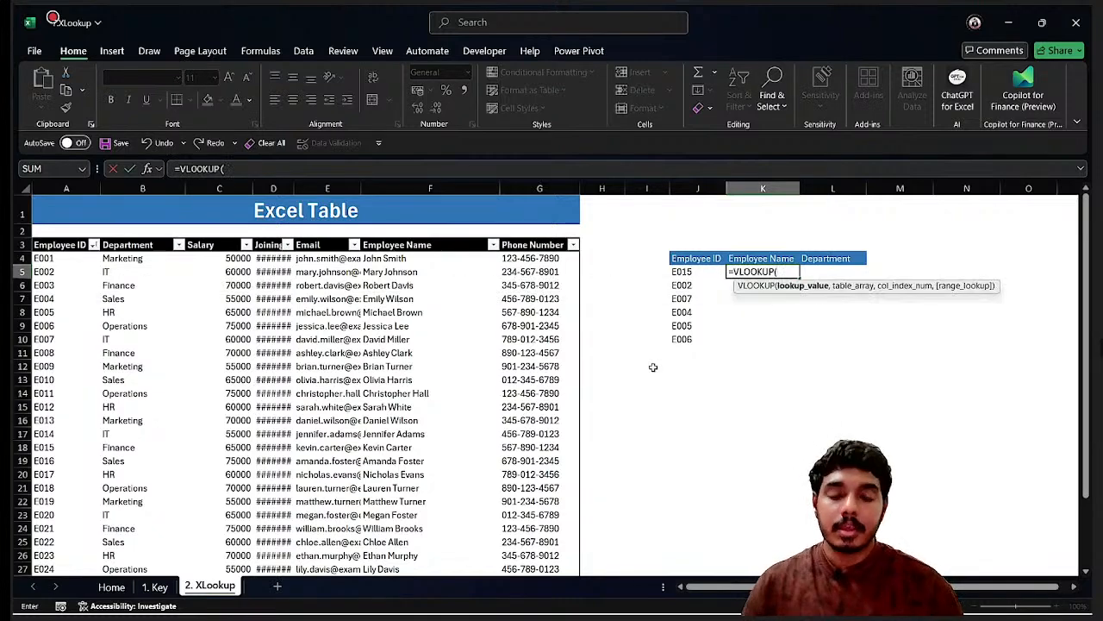
click(687, 272)
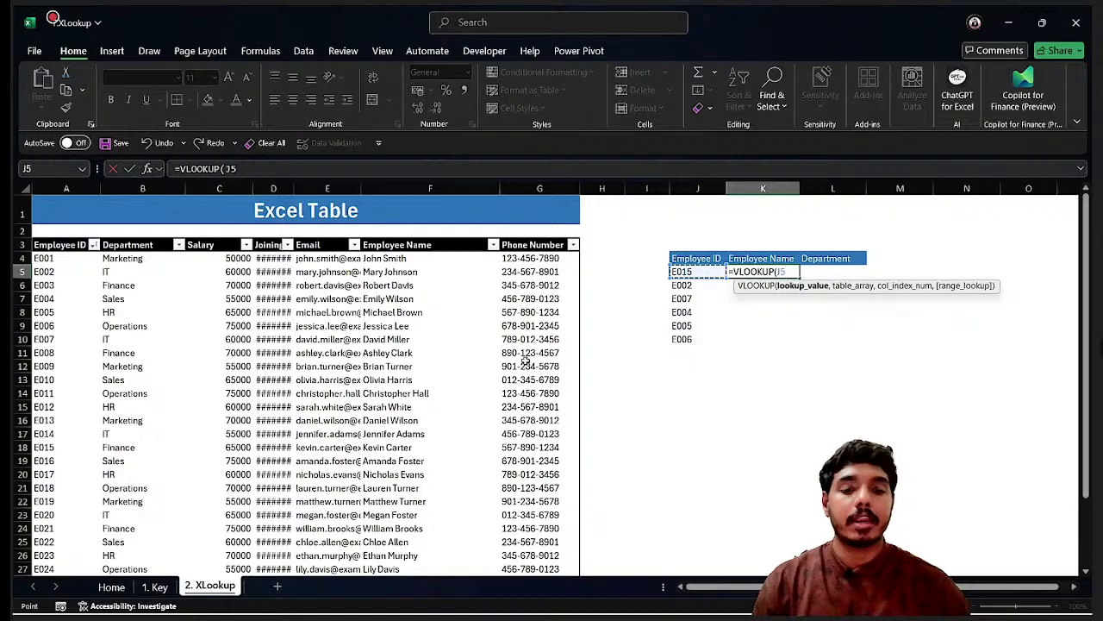
text(,)
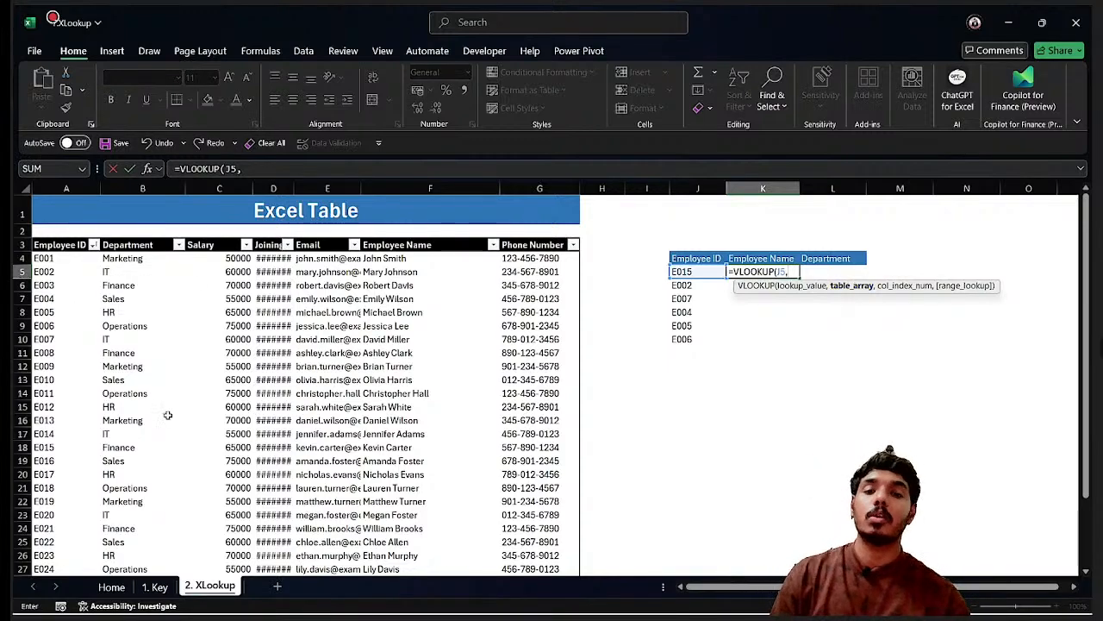
- Set the employee table's data range, TB without its headers, as the VLOOKUP table array
click(67, 293)
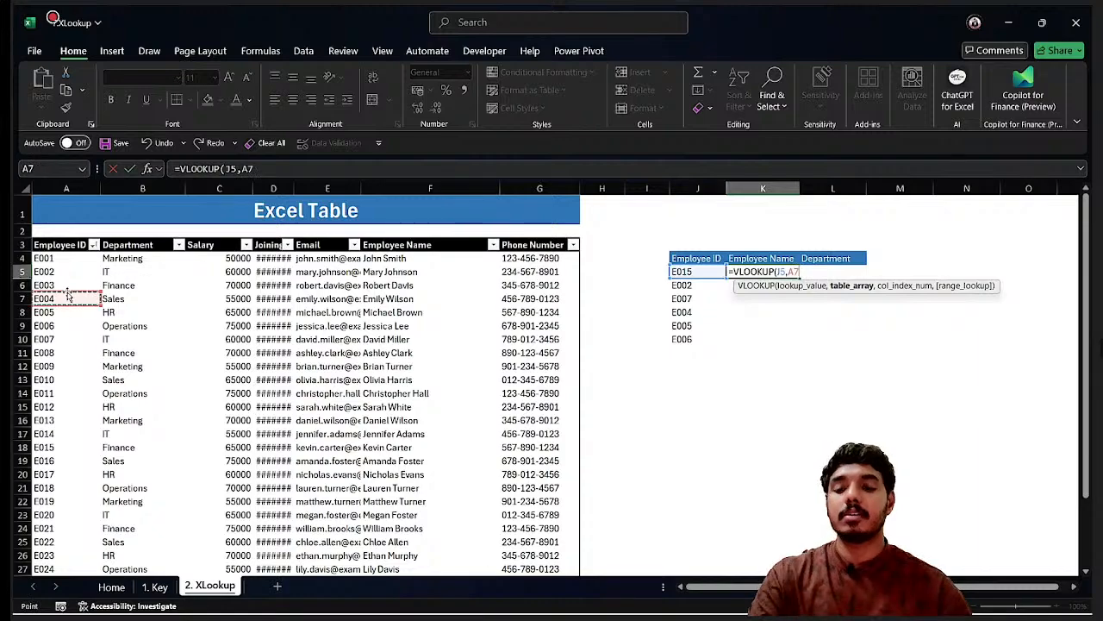
key(ctrl+shift+Right)
key(ctrl+a)
key(ctrl+a)
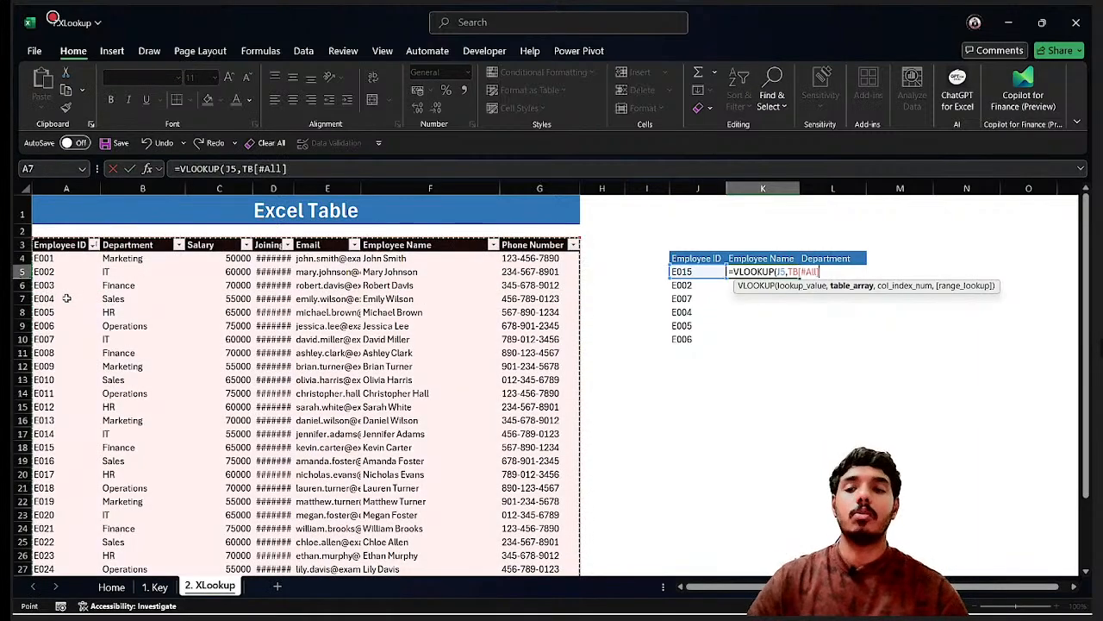
click(102, 283)
key(ctrl+a)
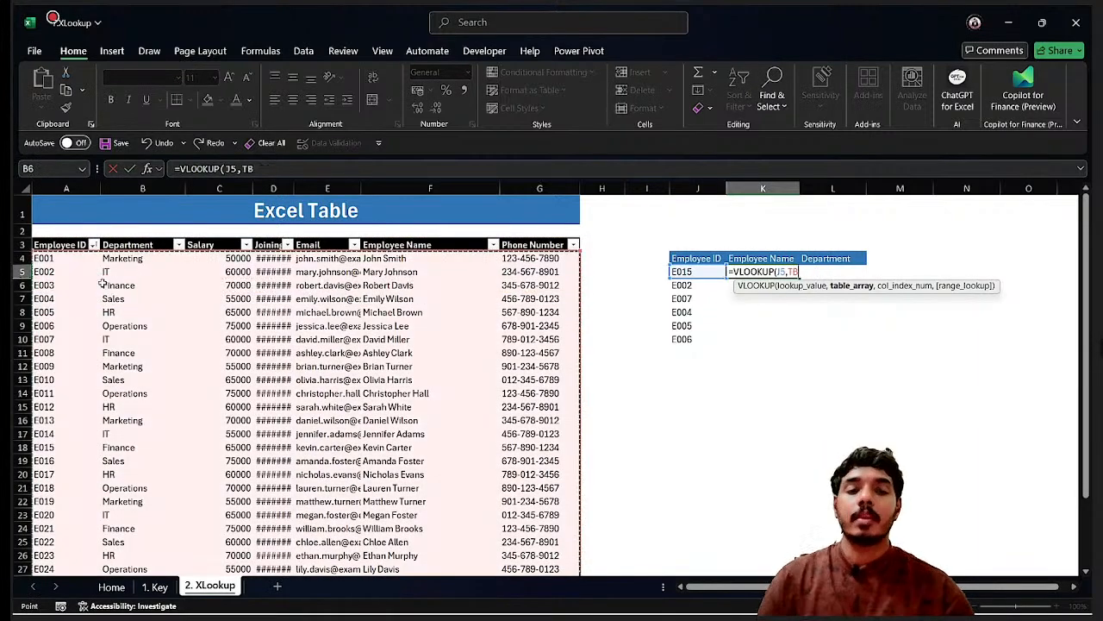
text(,)
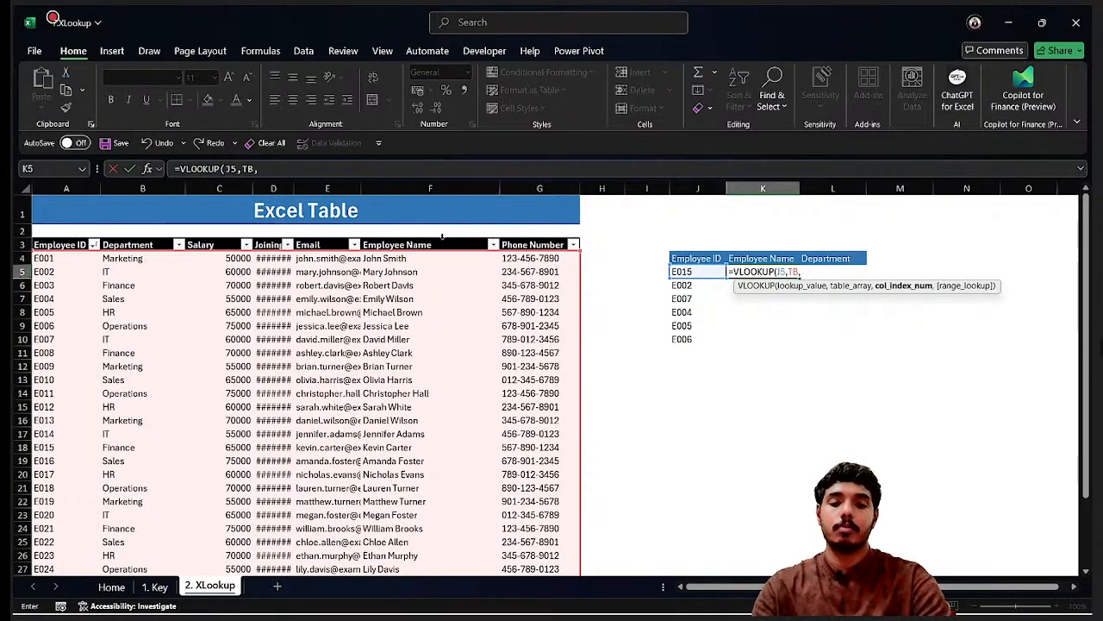
- Nest MATCH(K4,TB[#Headers],0) as the column index number of the VLOOKUP in K5
text(MATCH()
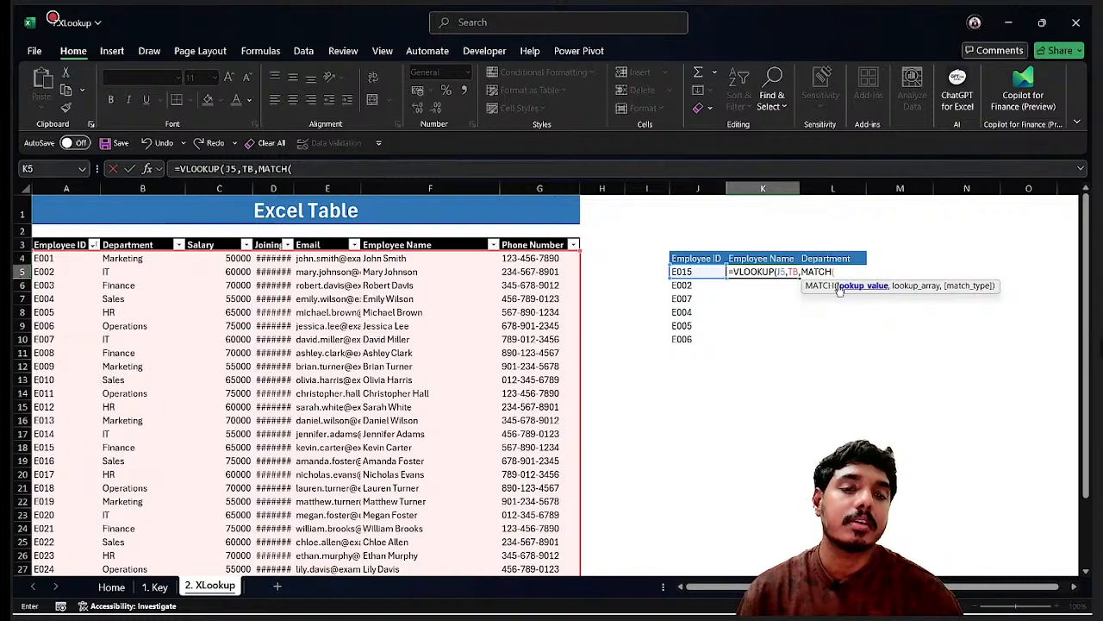
click(801, 271)
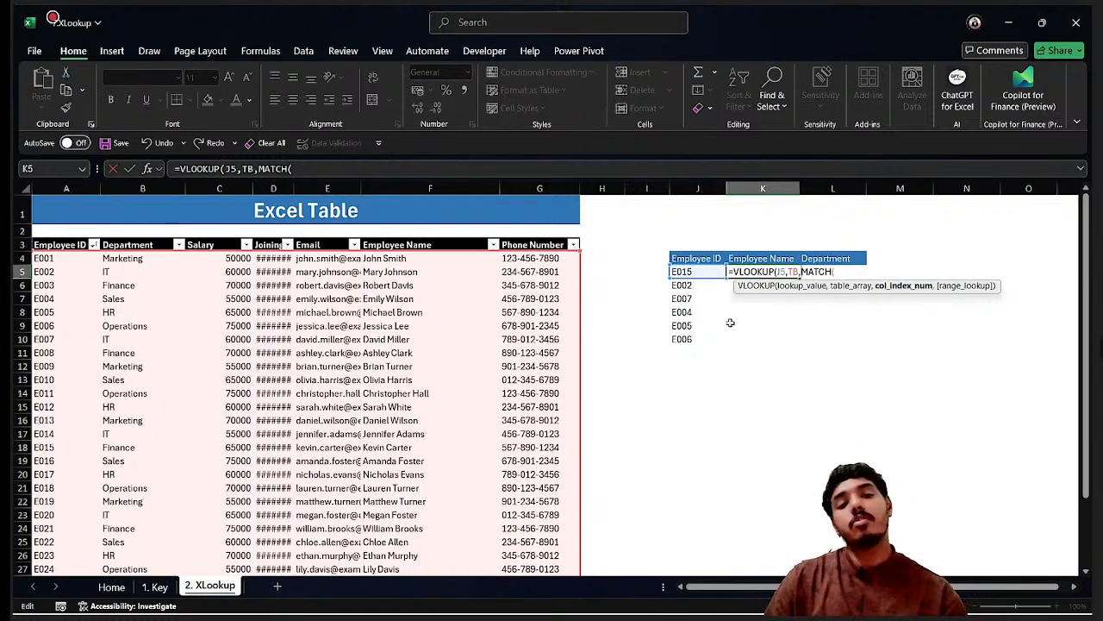
click(844, 272)
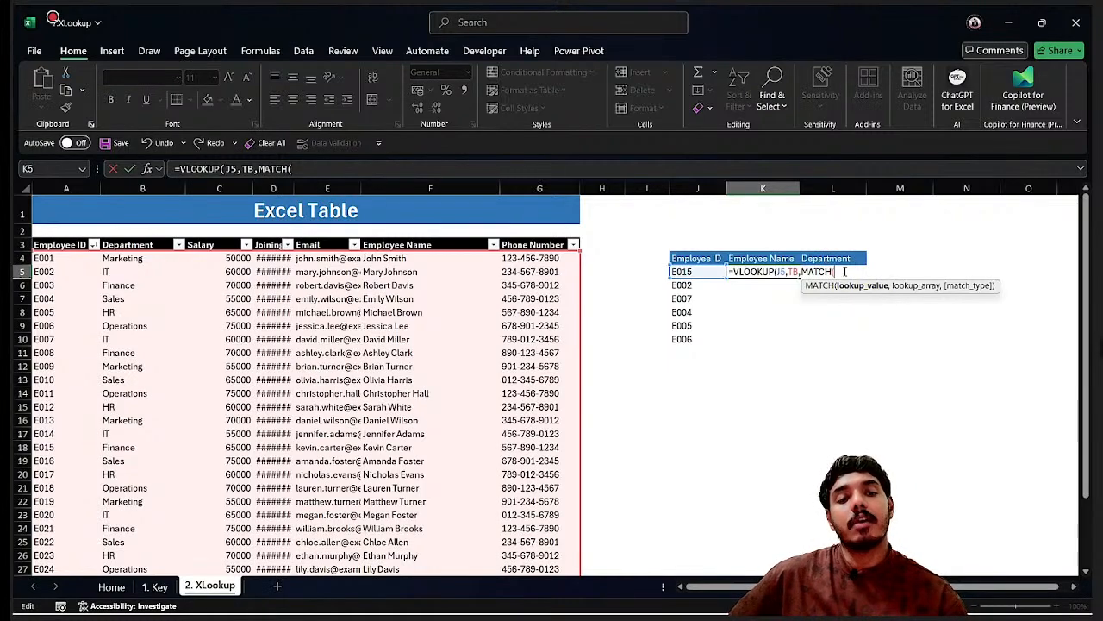
click(759, 258)
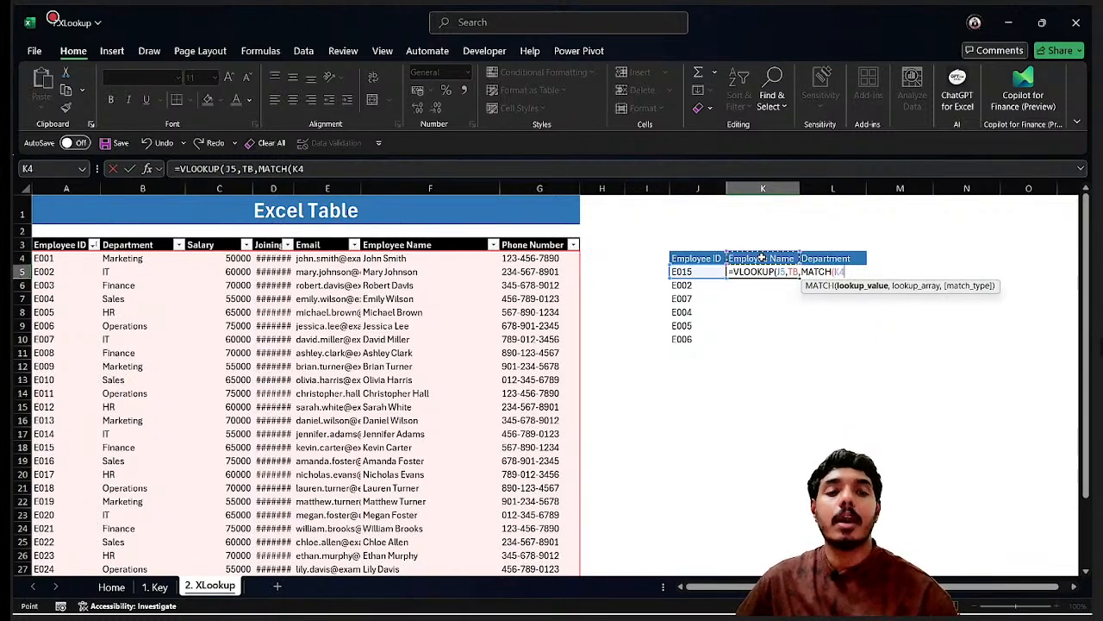
text(,)
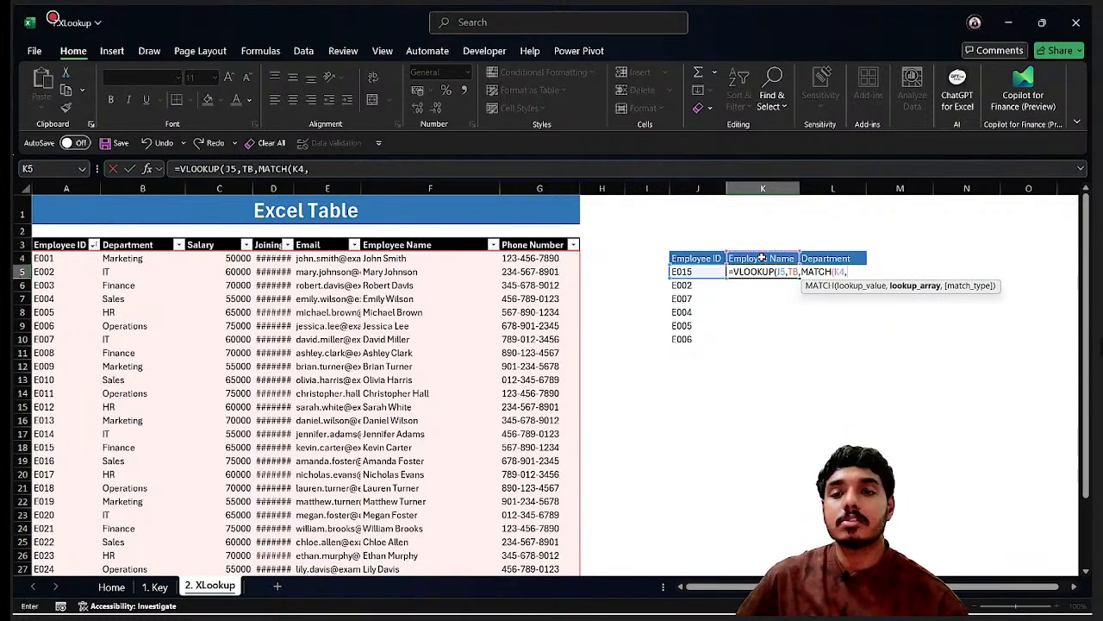
click(139, 244)
key(shift+space)
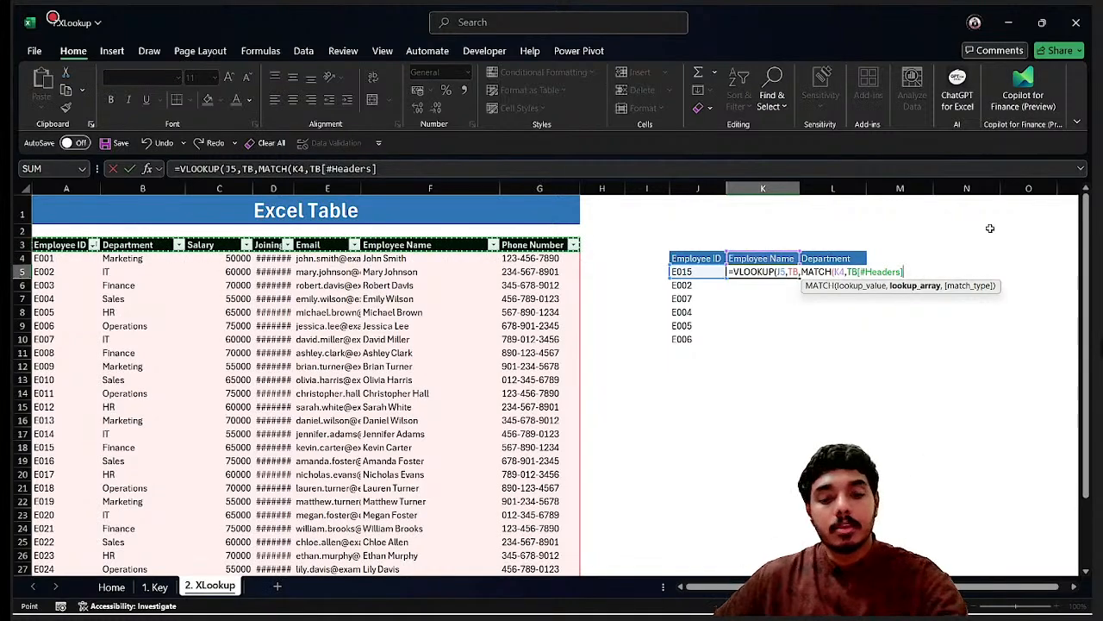
text(,0)
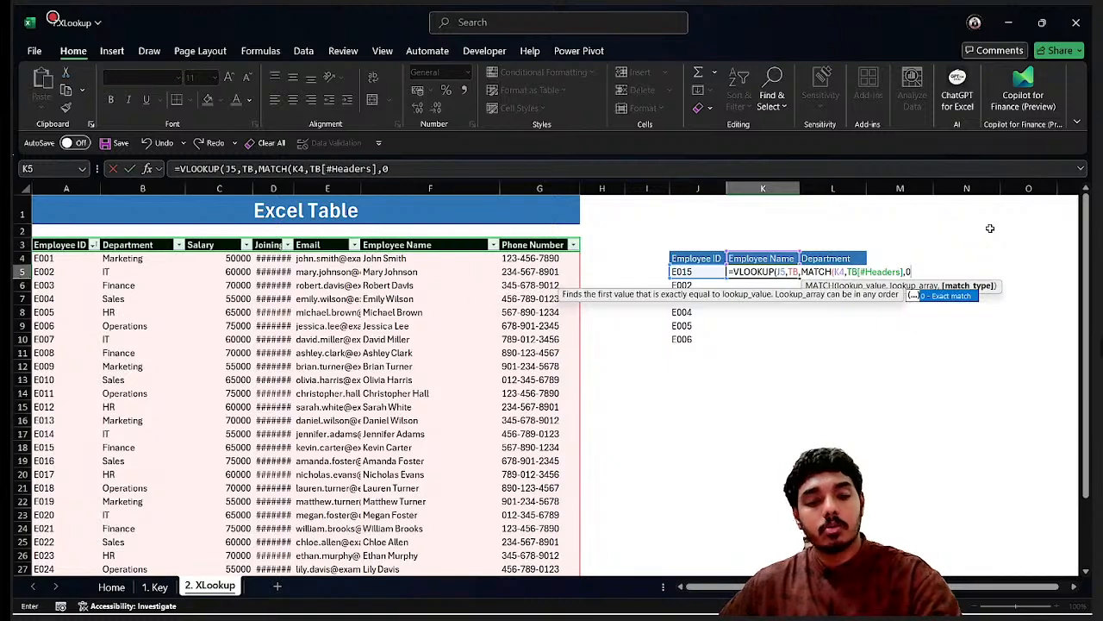
text())
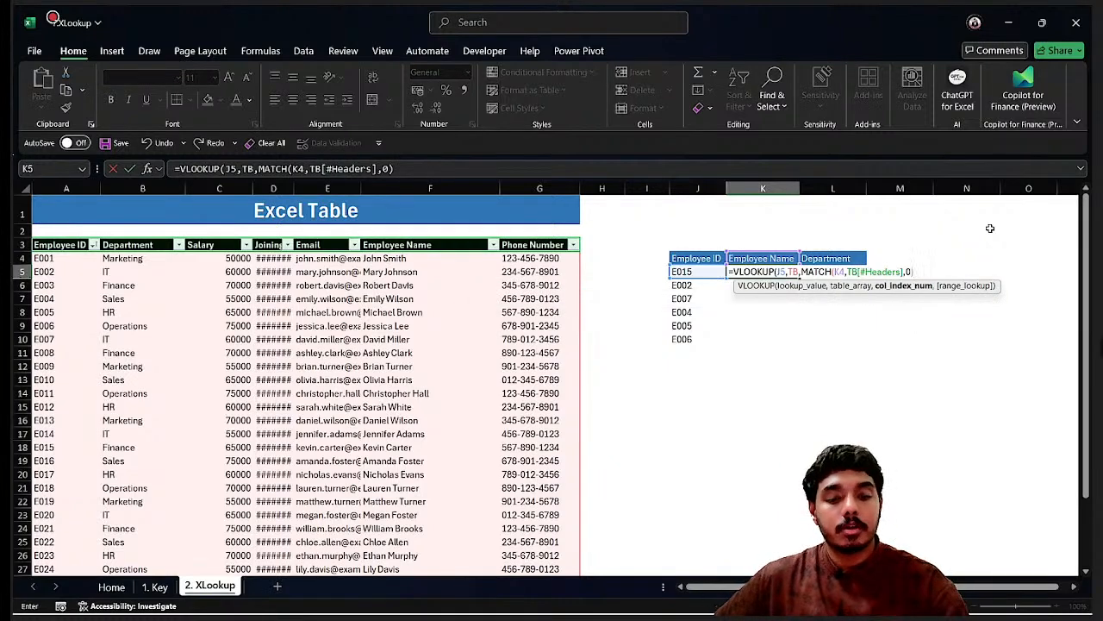
- Set the range lookup to FALSE for an exact match and complete the VLOOKUP formula in K5
text(,)
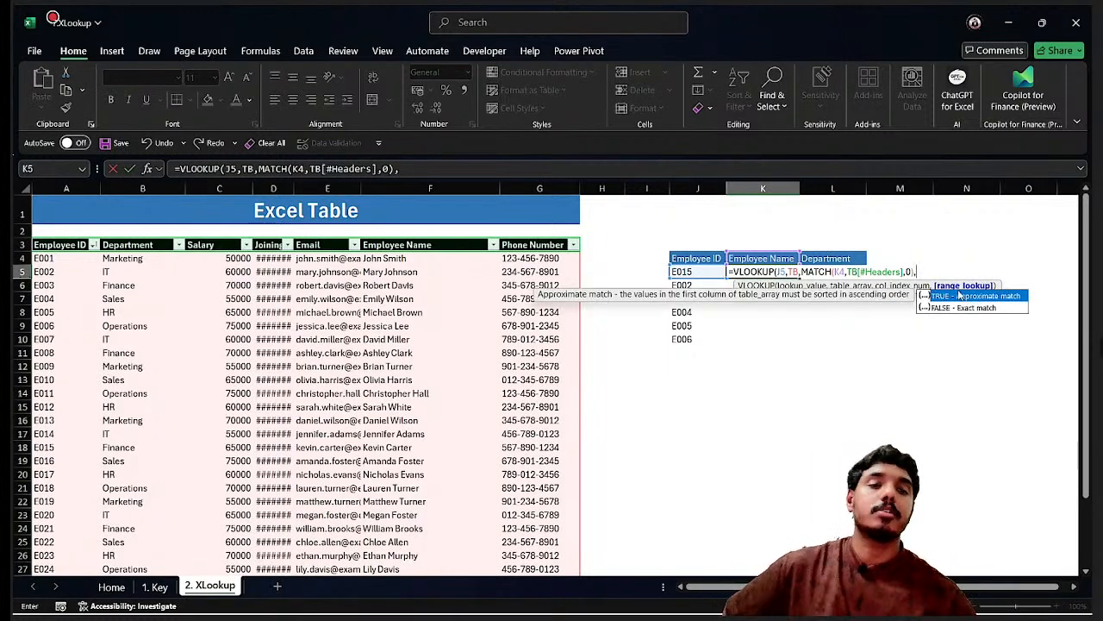
key(Down)
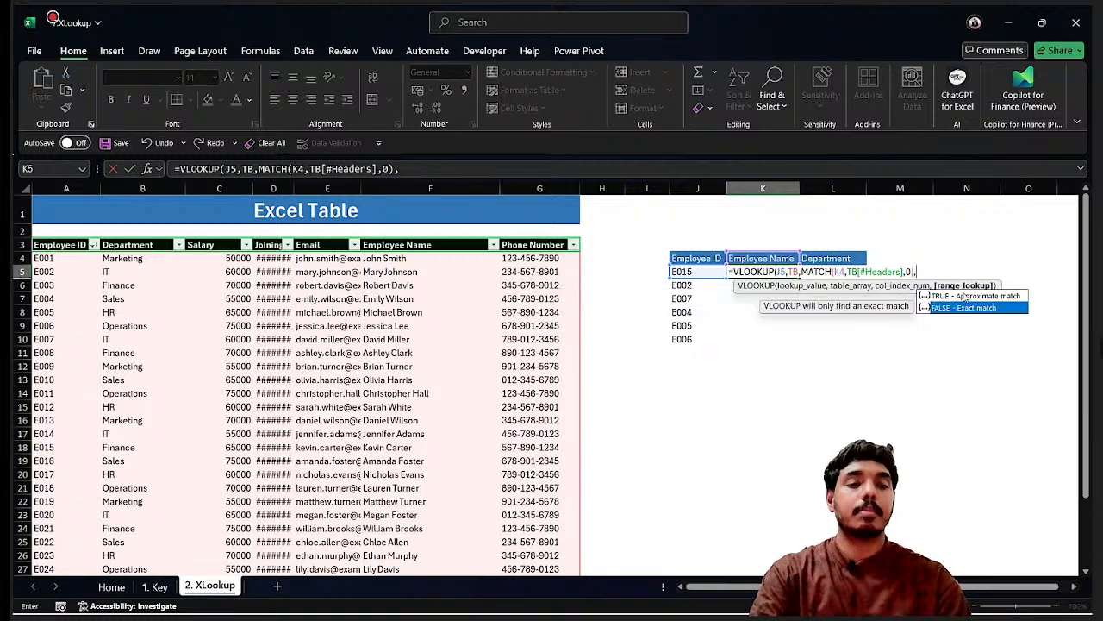
key(Tab)
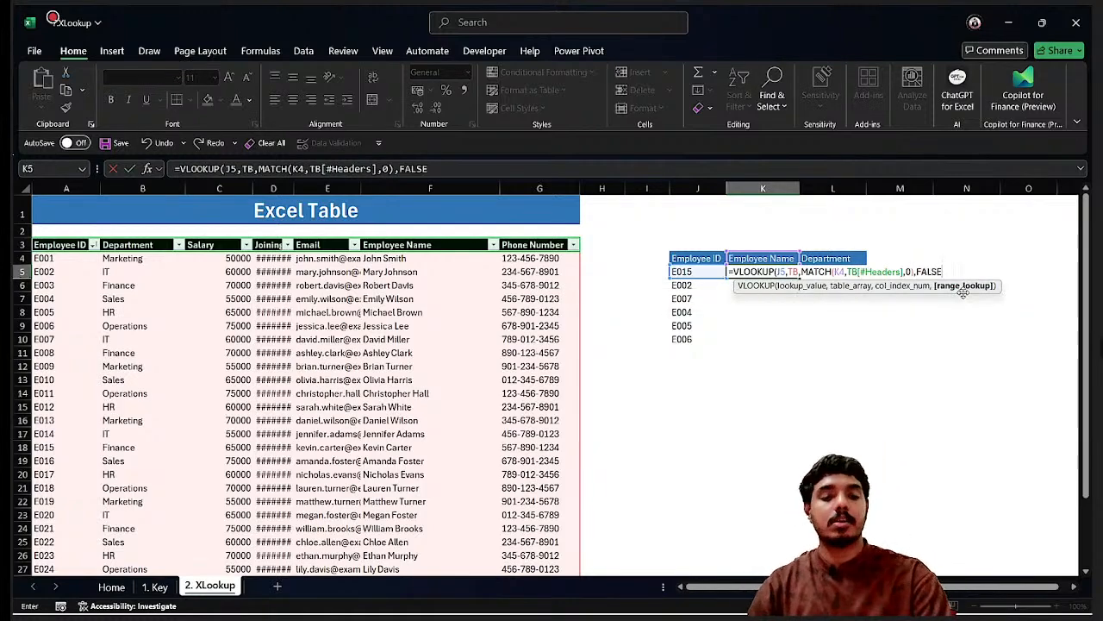
text())
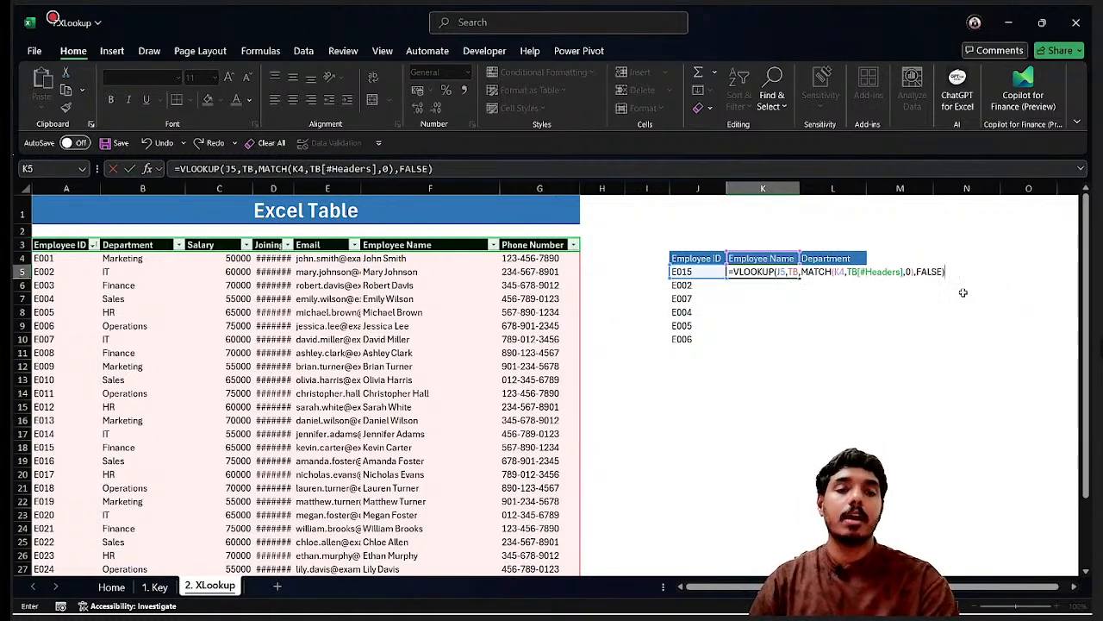
key(Return)
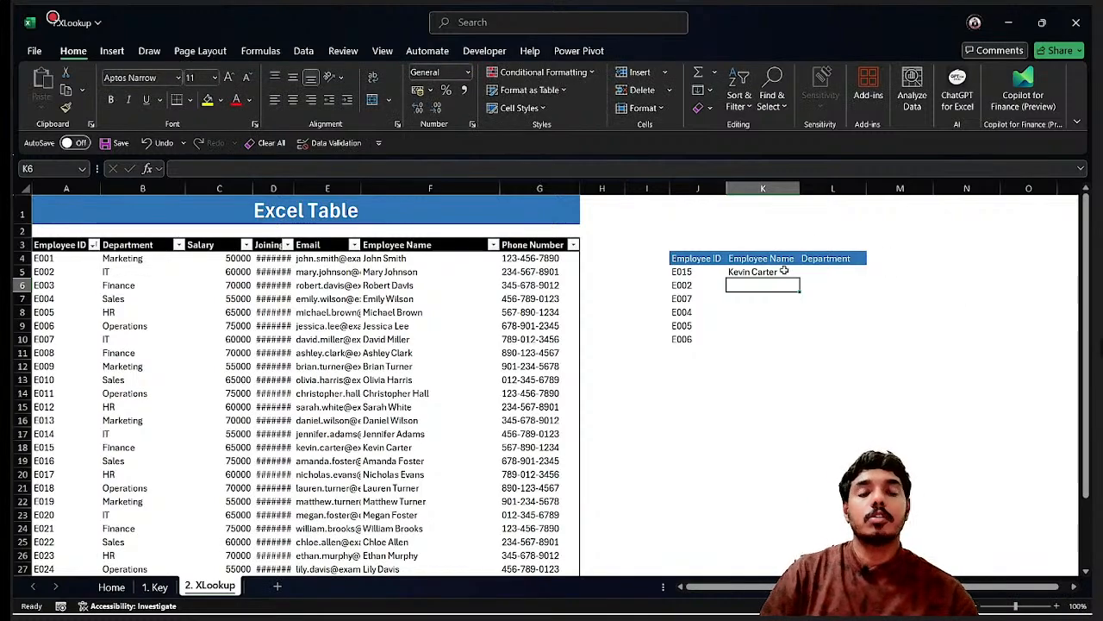
- Inspect the K4 header reference inside the MATCH part of K5's VLOOKUP formula
click(783, 270)
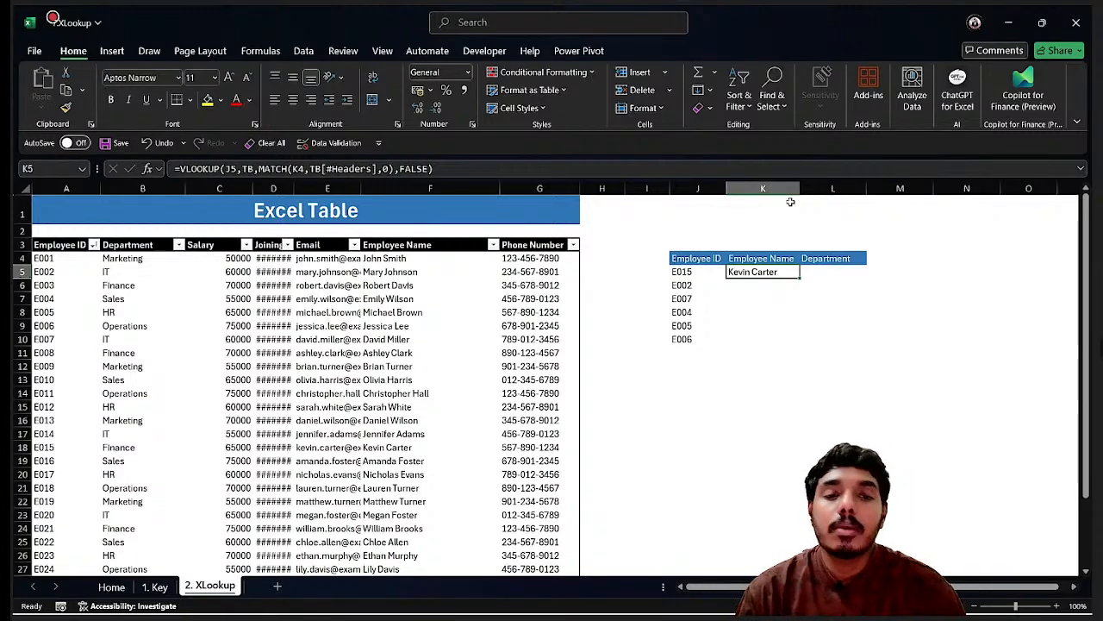
double_click(772, 271)
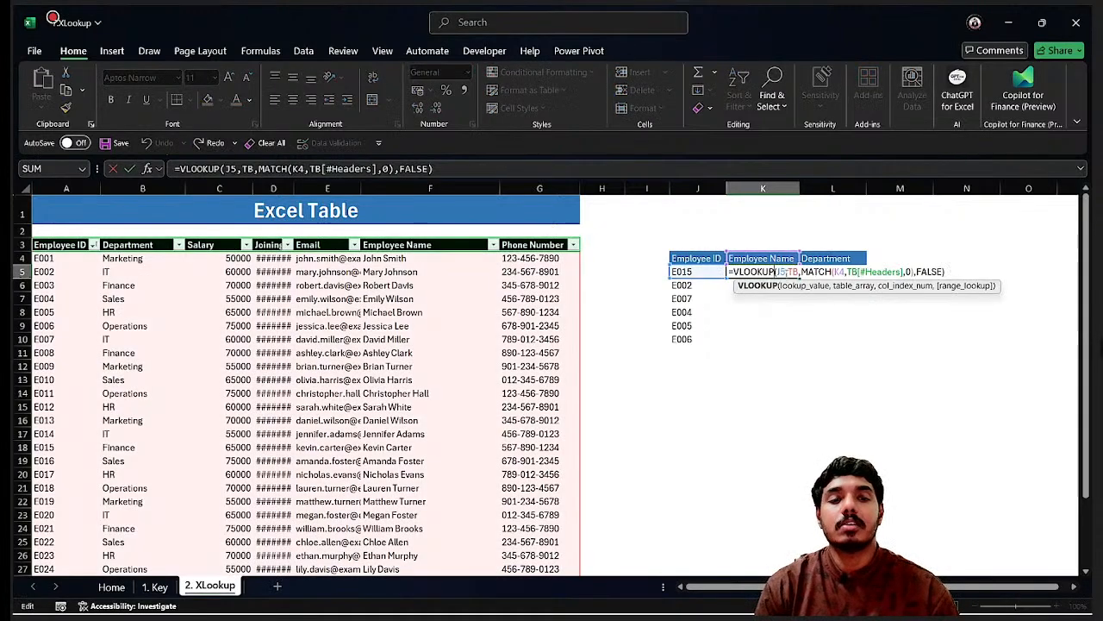
double_click(842, 271)
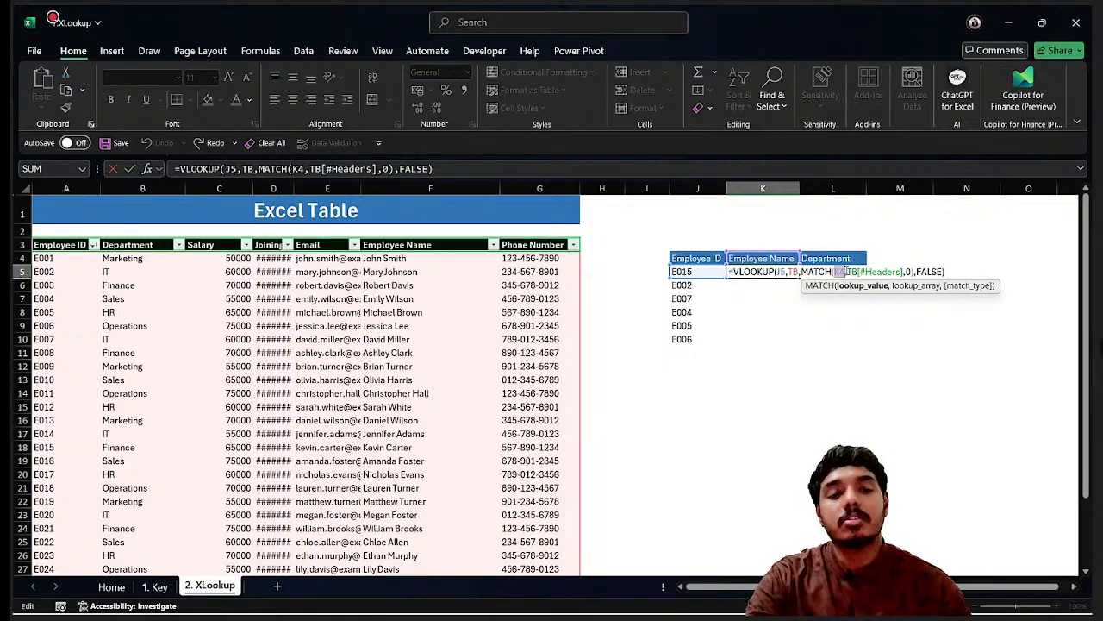
key(ctrl+Return)
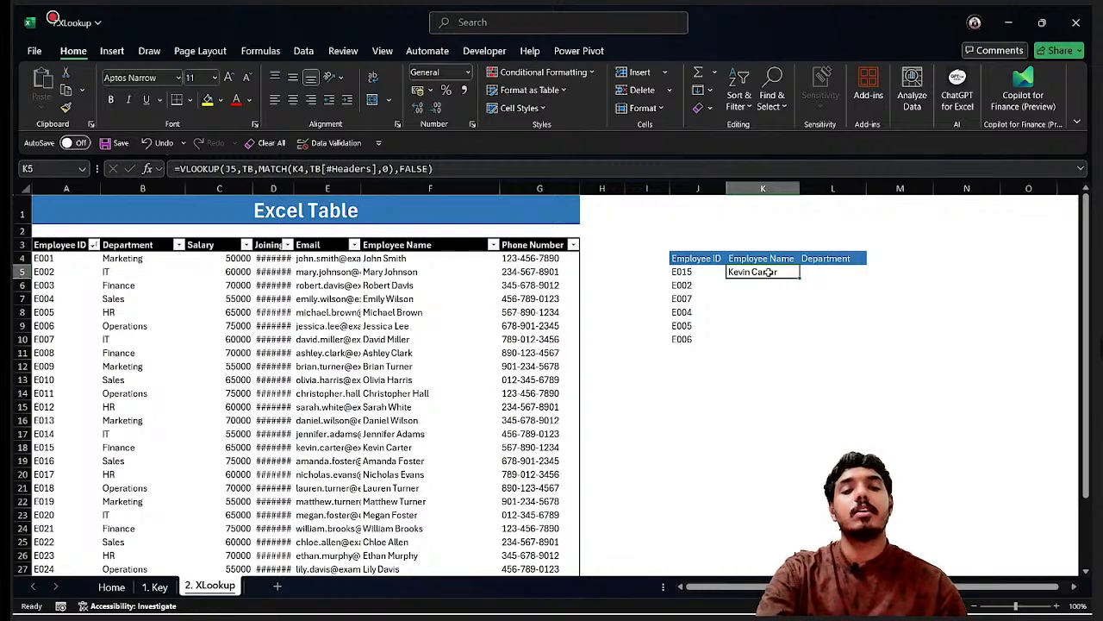
- Fill the K5 VLOOKUP formula down the Employee Name column to K10
click(761, 285)
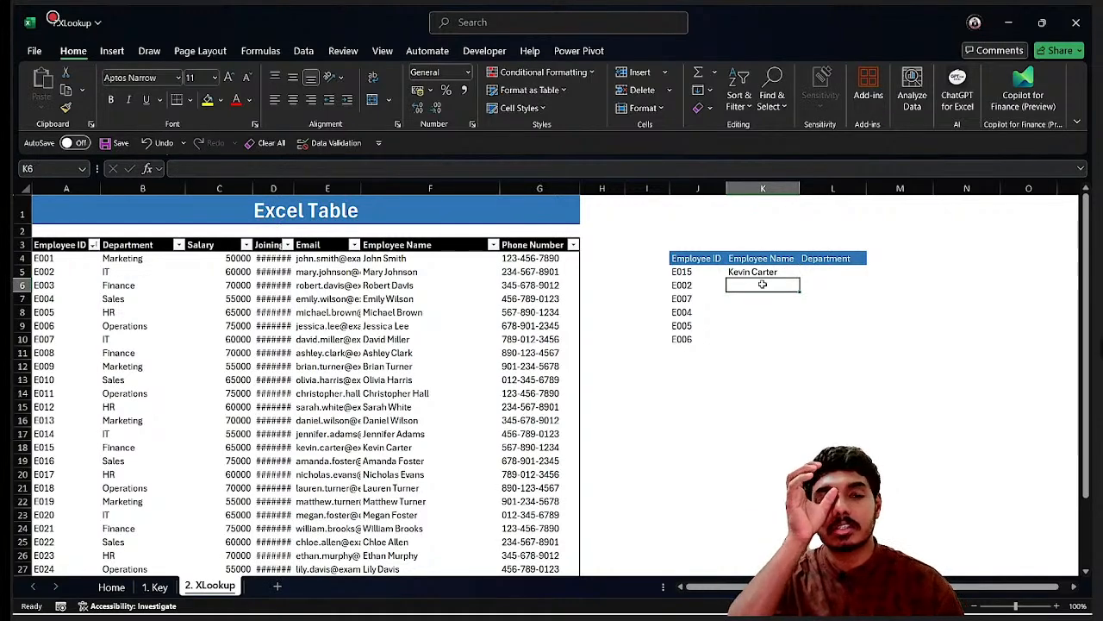
click(687, 286)
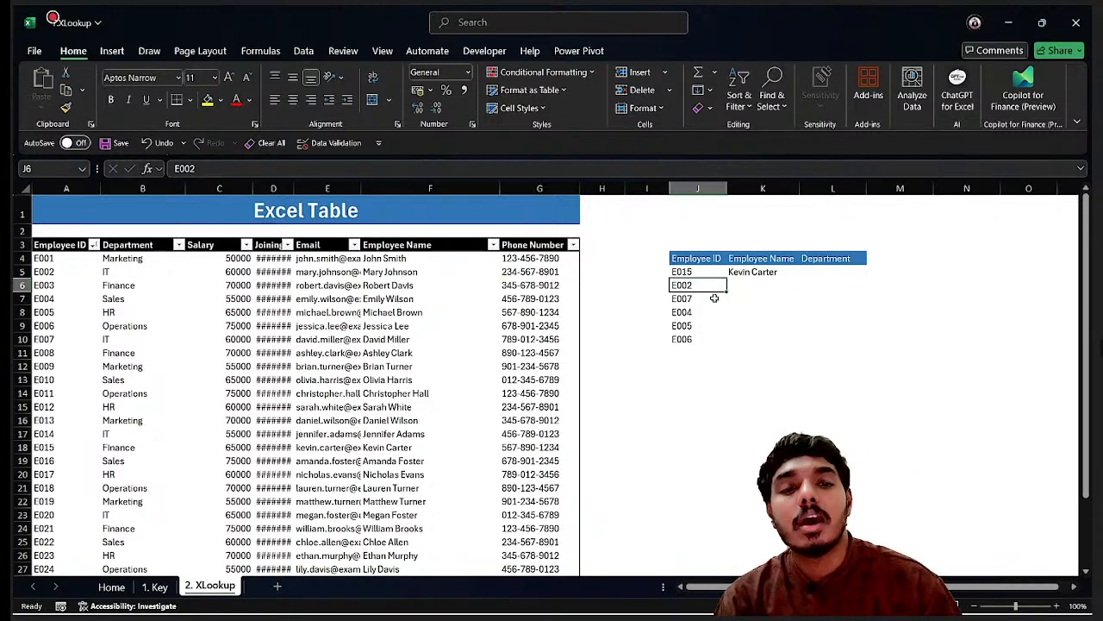
click(748, 300)
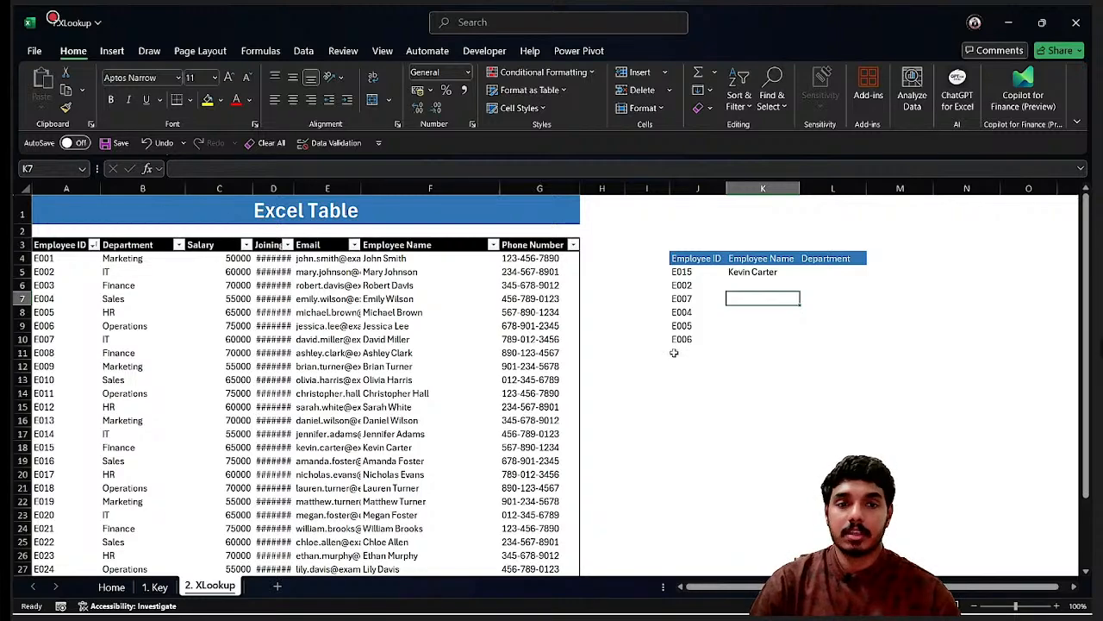
click(778, 270)
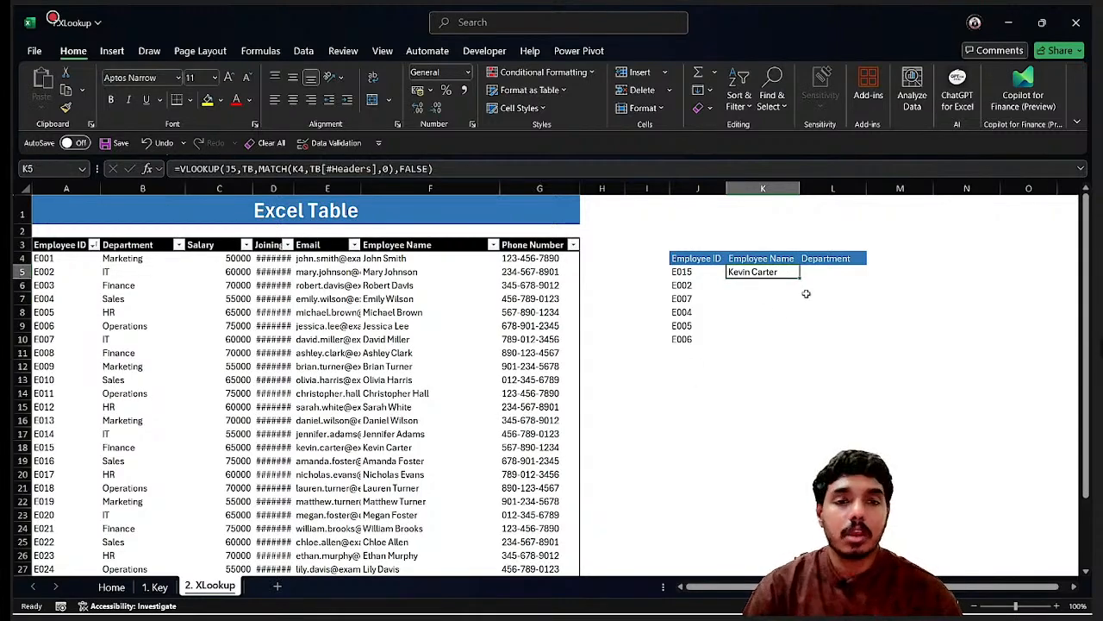
double_click(800, 278)
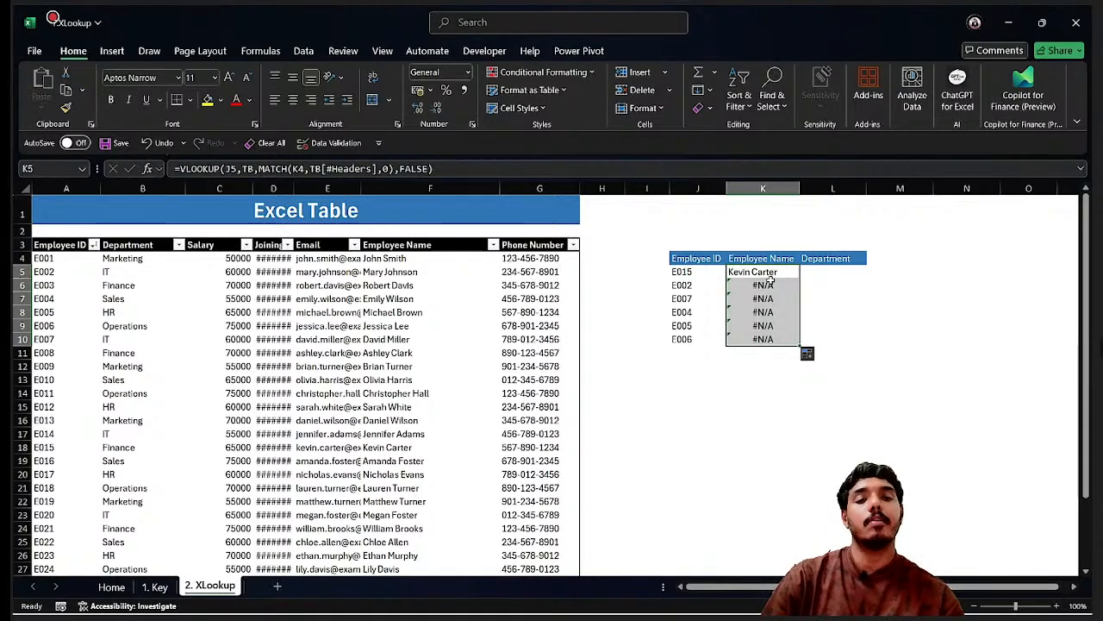
- Compare the lookup and header cell references in the K5 and K6 VLOOKUP formulas without changing them
double_click(770, 285)
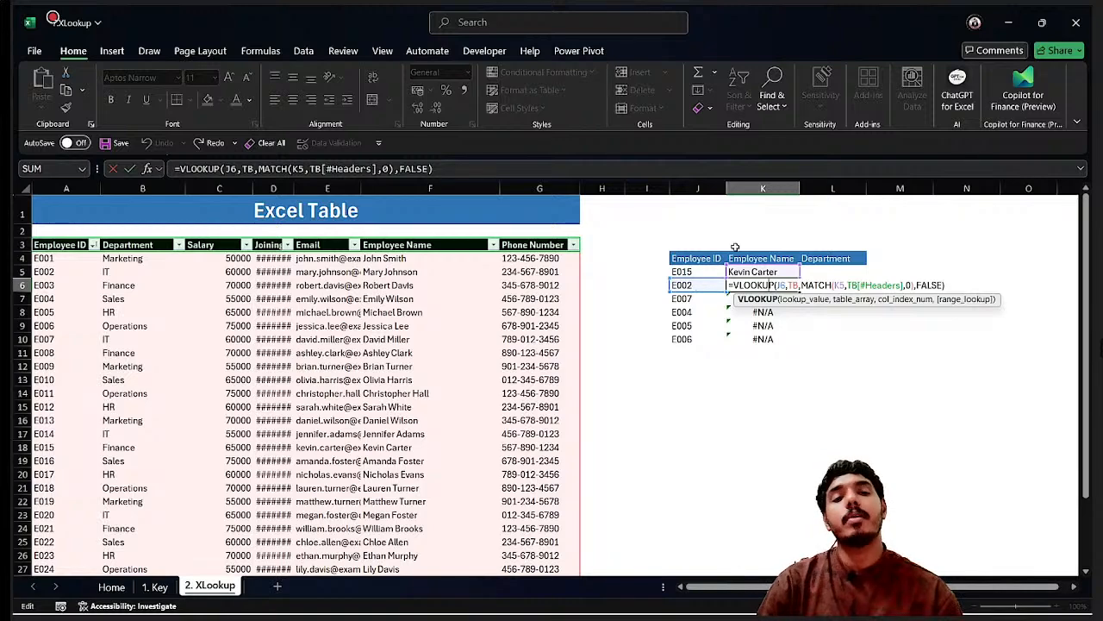
double_click(778, 271)
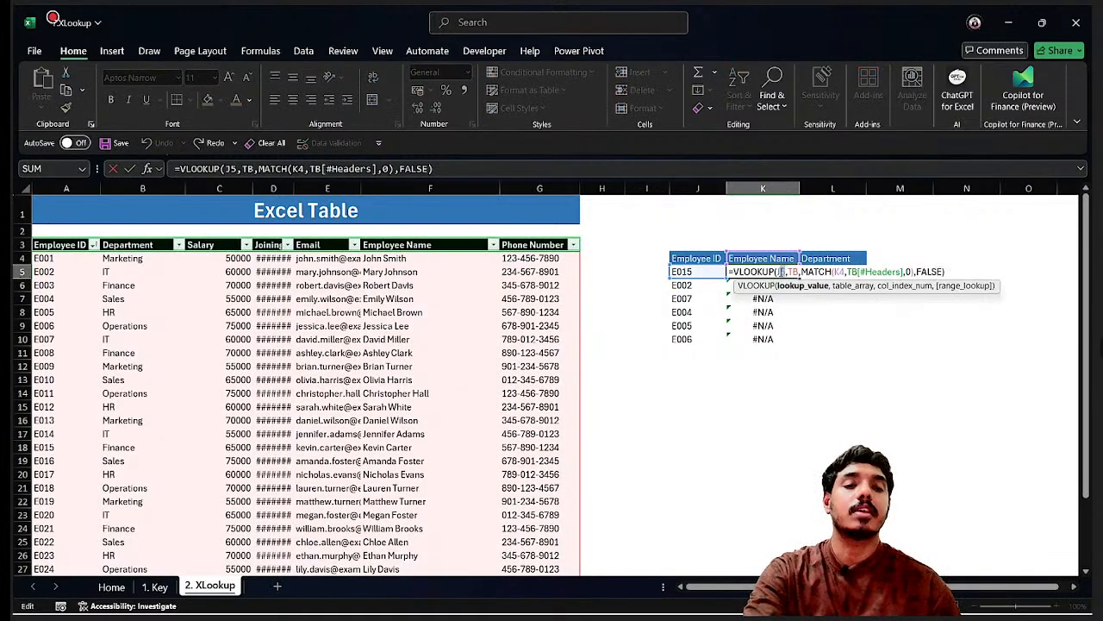
key(ctrl+z)
double_click(754, 285)
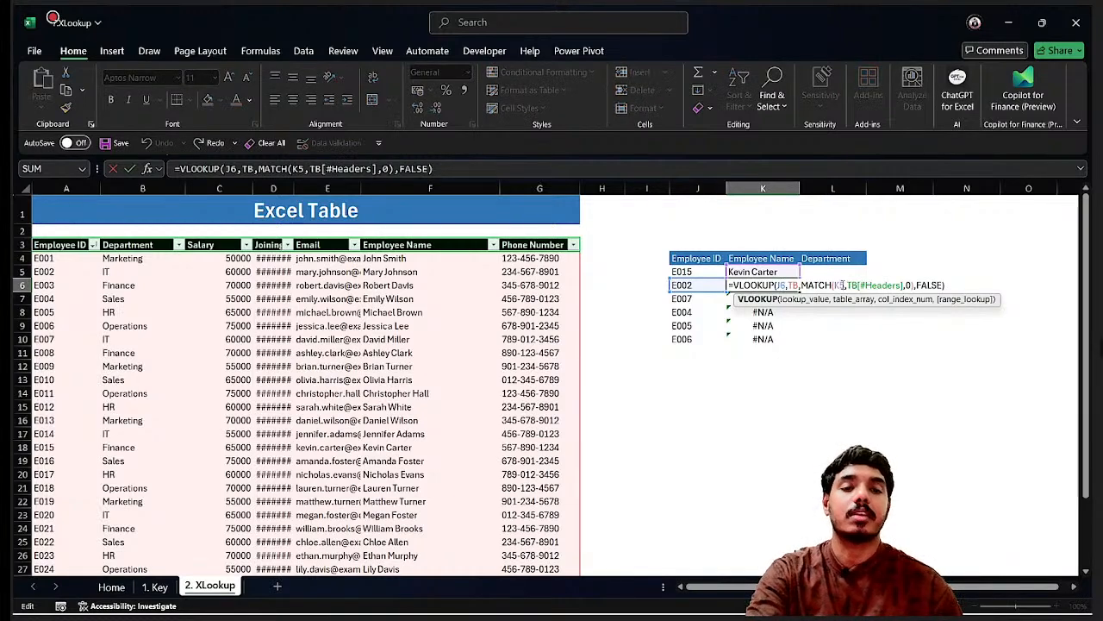
key(Escape)
key(Up)
double_click(754, 271)
key(Escape)
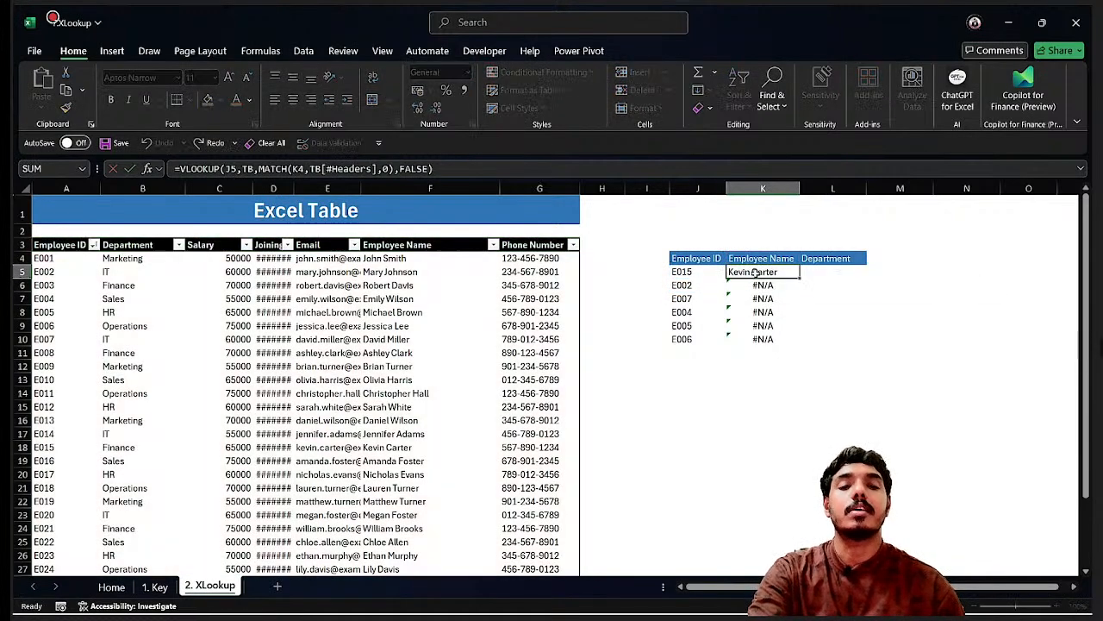
- Lock the header row in the MATCH part of K5's VLOOKUP formula by changing the reference to K$4
double_click(767, 286)
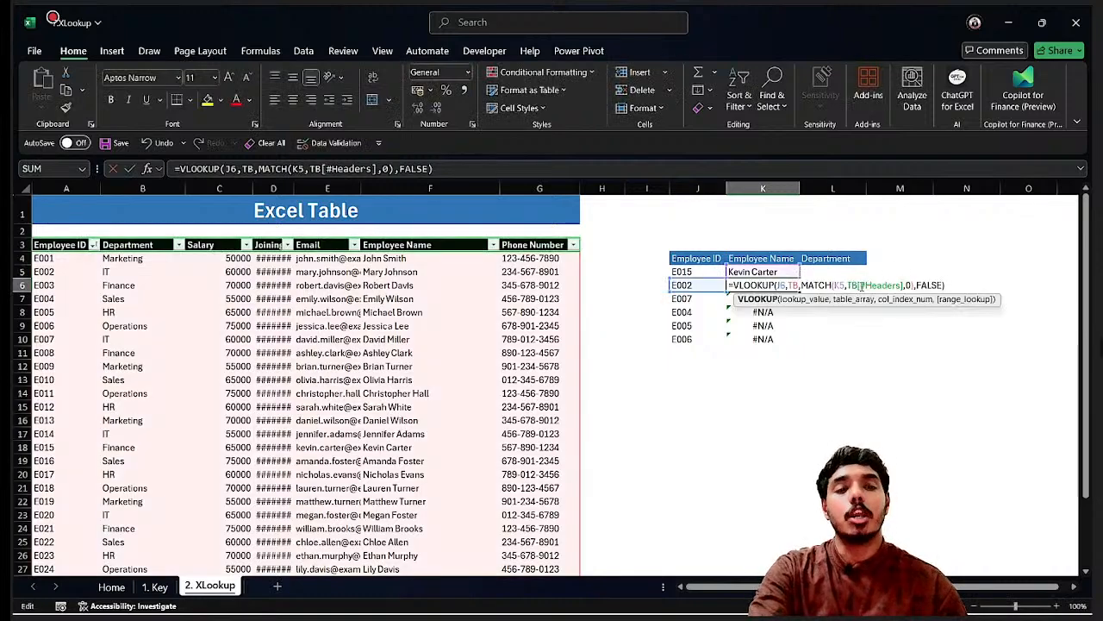
key(Escape)
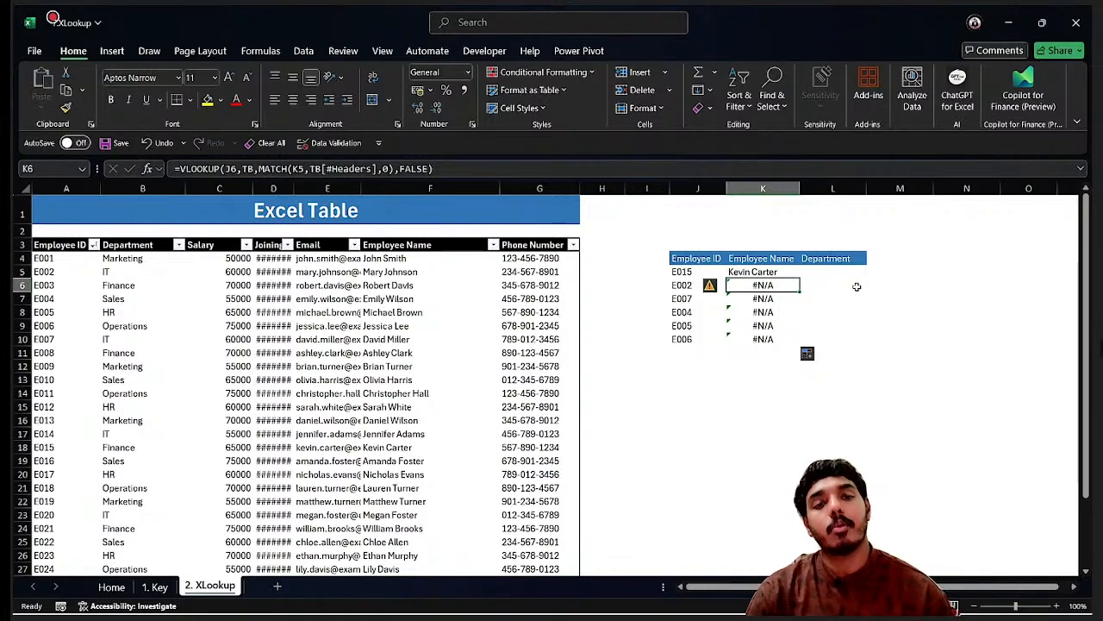
click(780, 274)
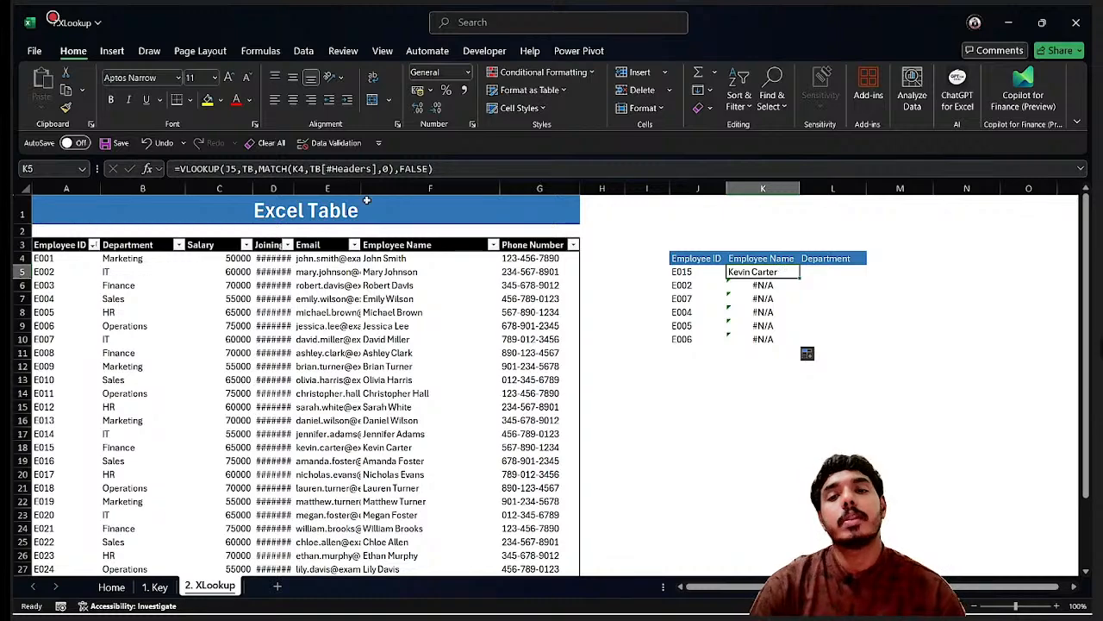
click(299, 169)
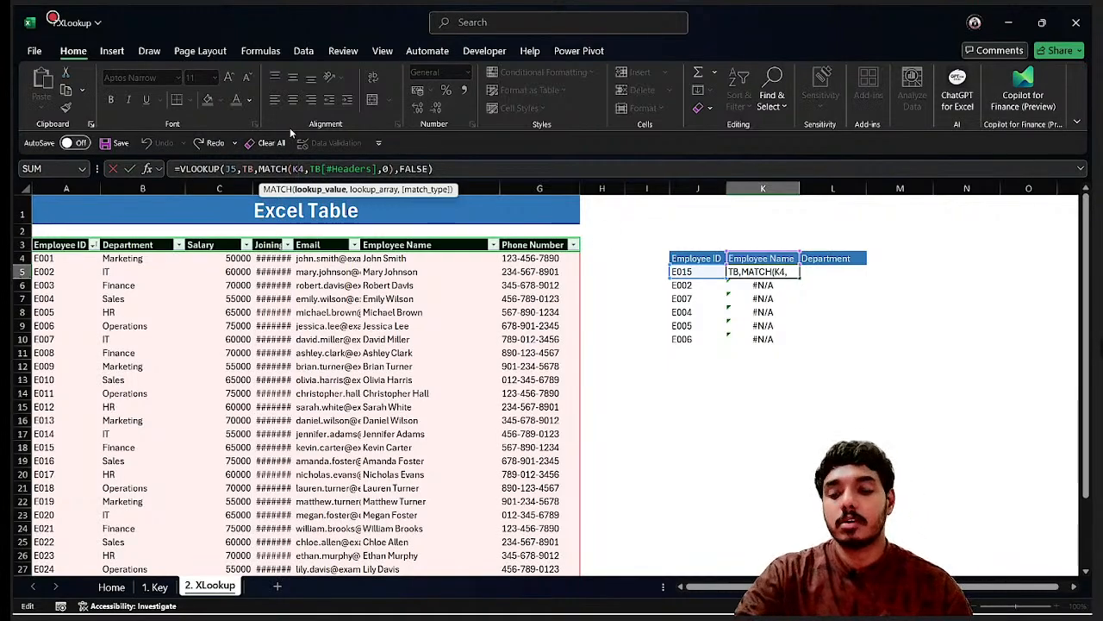
text($)
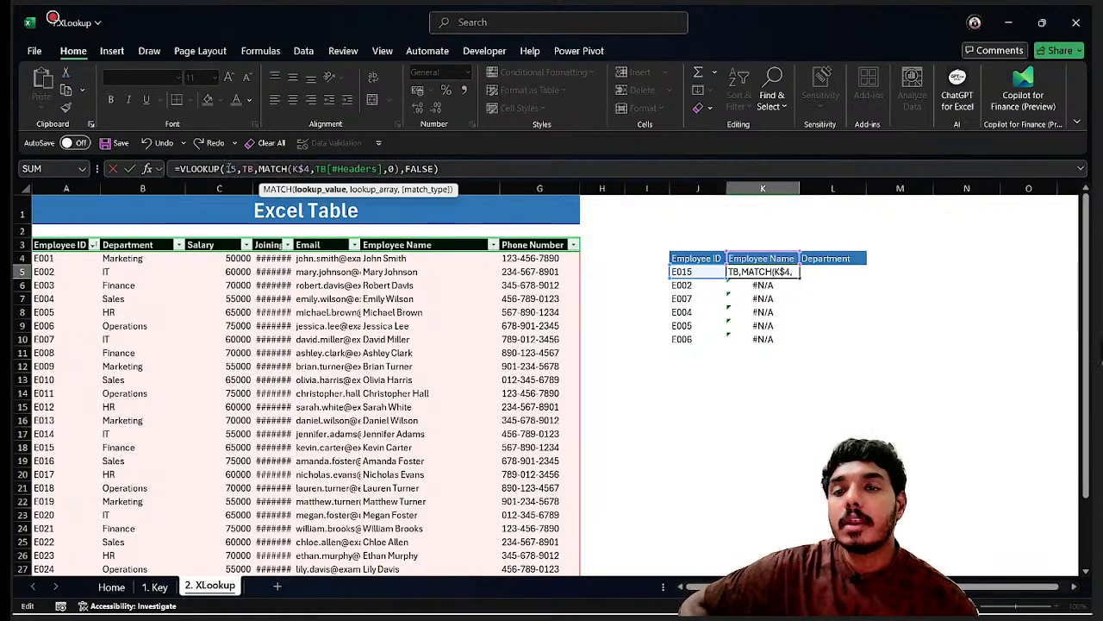
- Lock the lookup value's column as $J5 in K5's VLOOKUP formula and complete the formula
click(224, 169)
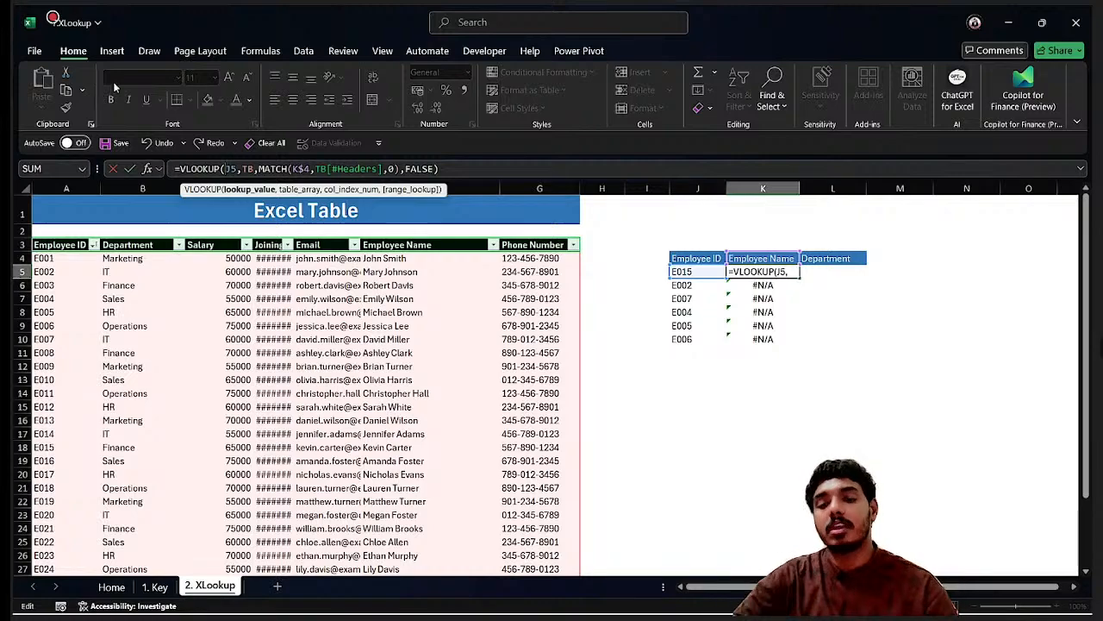
text(#)
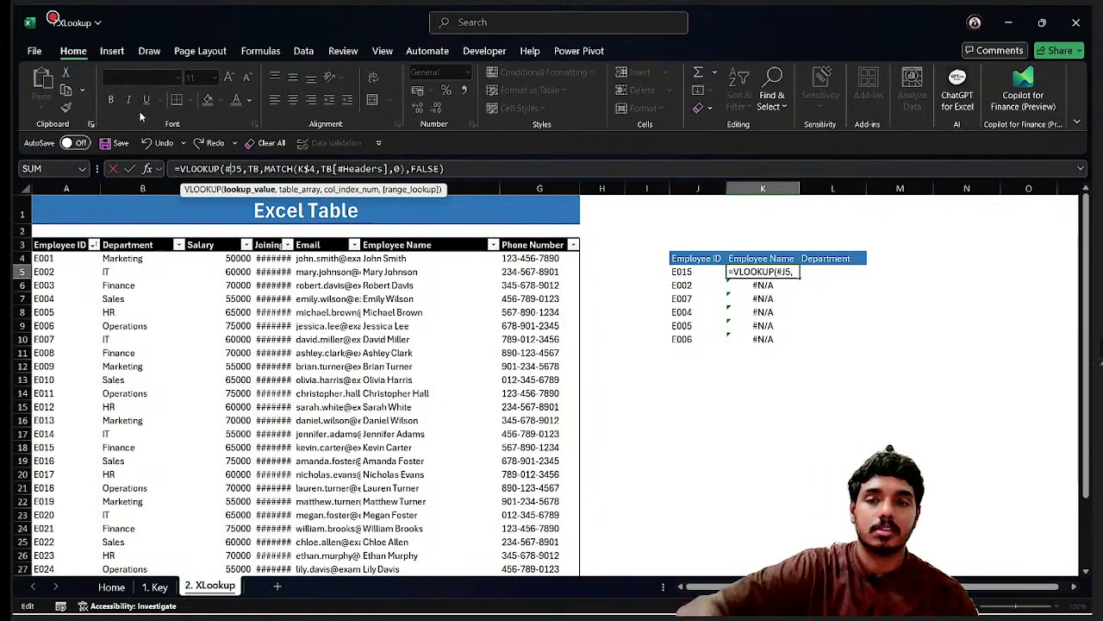
key(BackSpace)
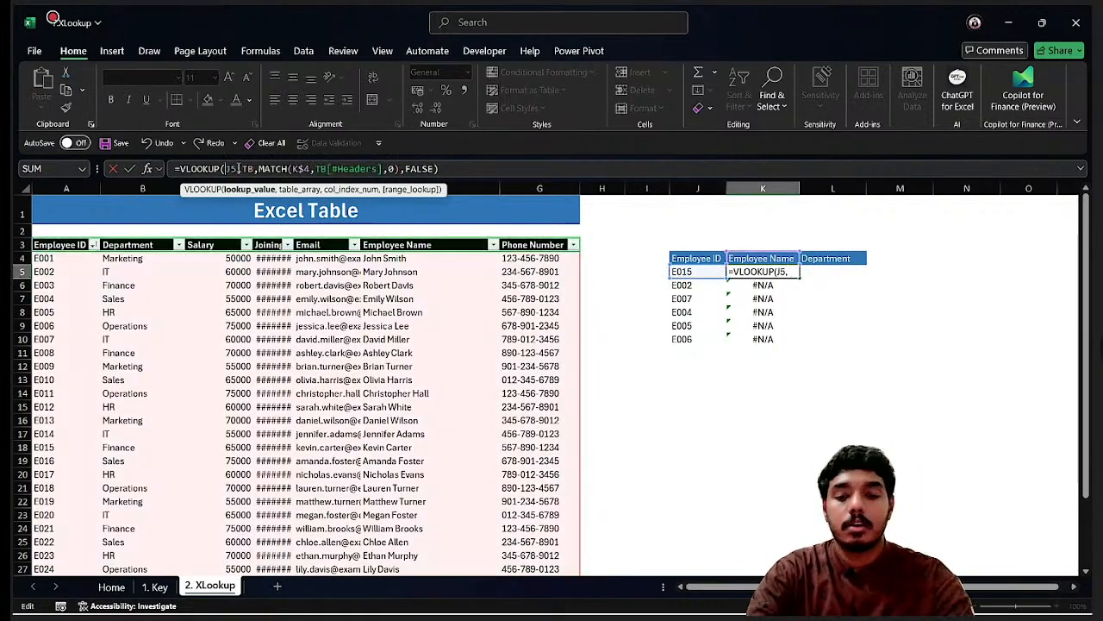
text($)
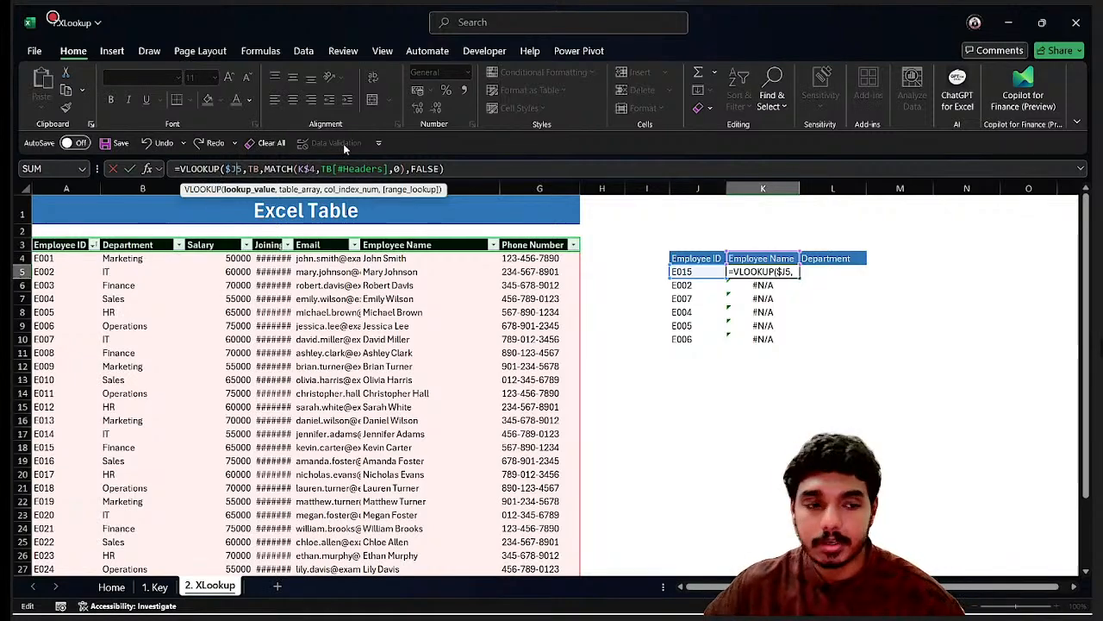
key(Return)
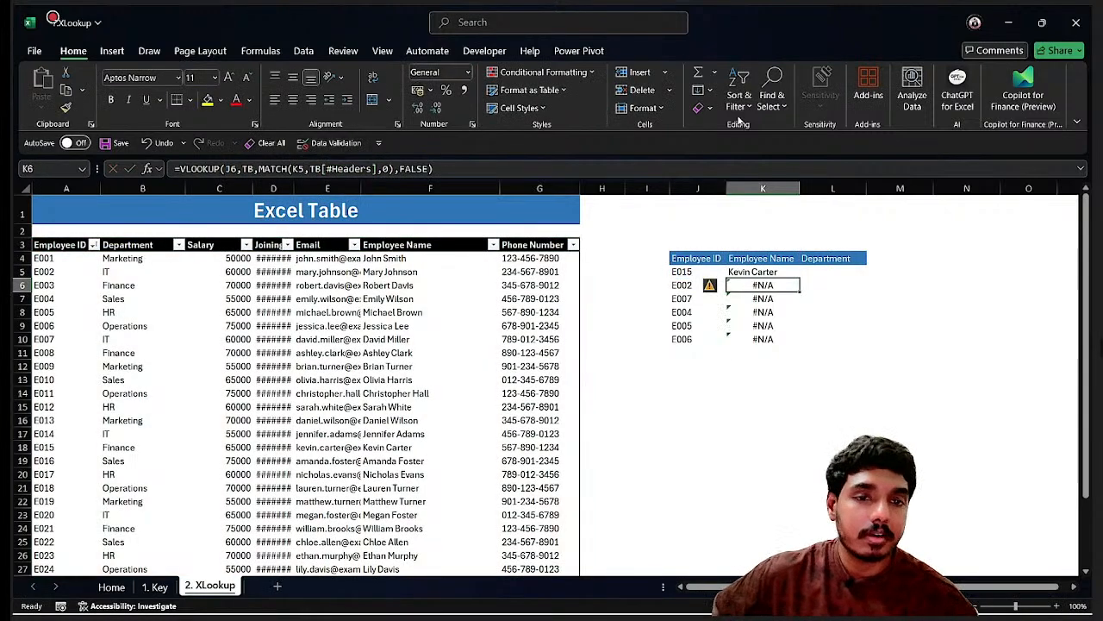
- Fill the K5 VLOOKUP formula across and down the result range K5:L10
click(774, 272)
drag(800, 277, 853, 336)
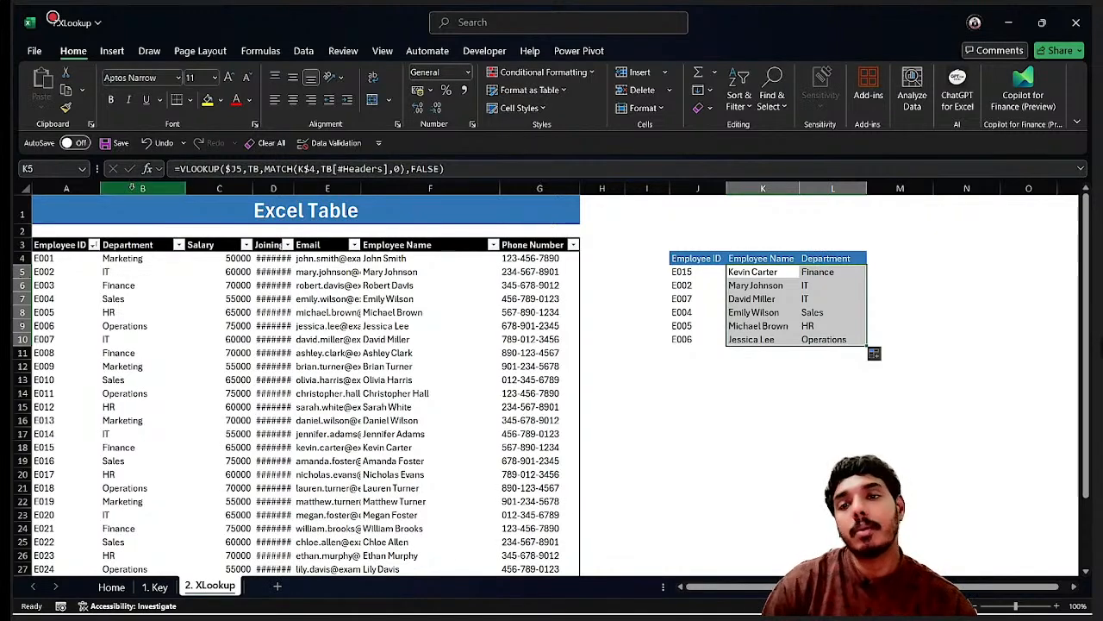
- Copy the table's Salary and Joining Date headers into K4:L4 as values and review the results in K5:L10
click(204, 247)
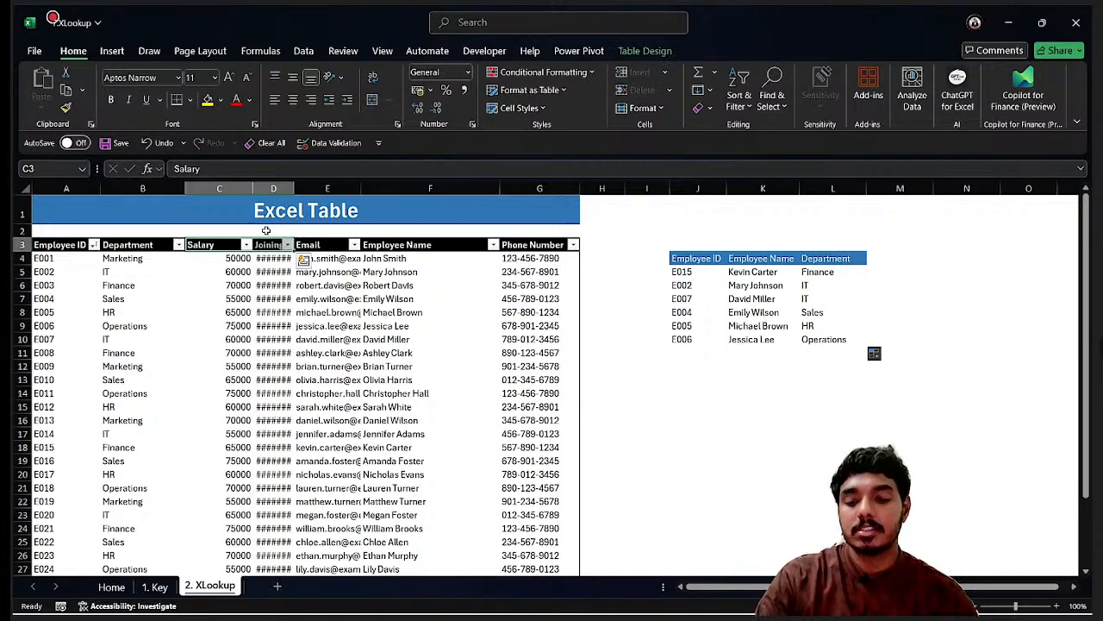
key(ctrl+c)
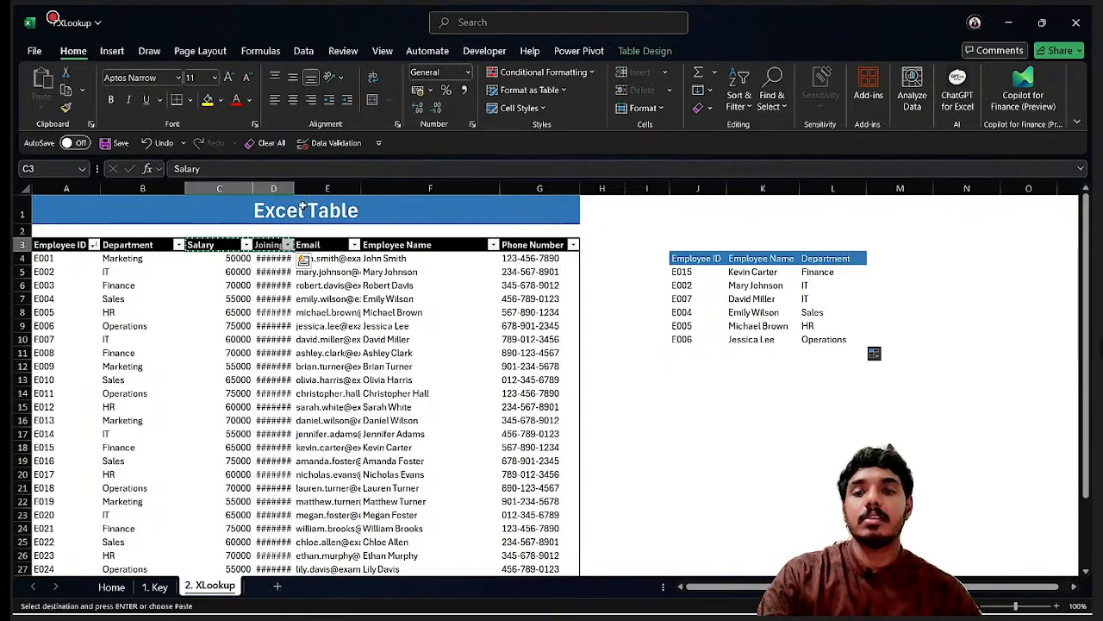
click(269, 247)
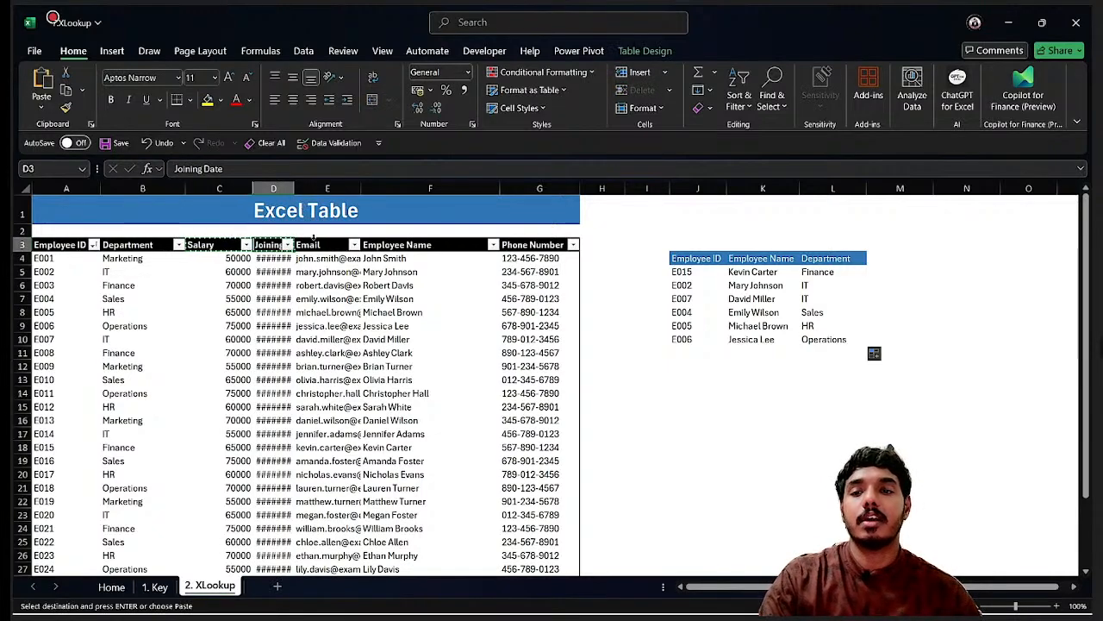
click(747, 258)
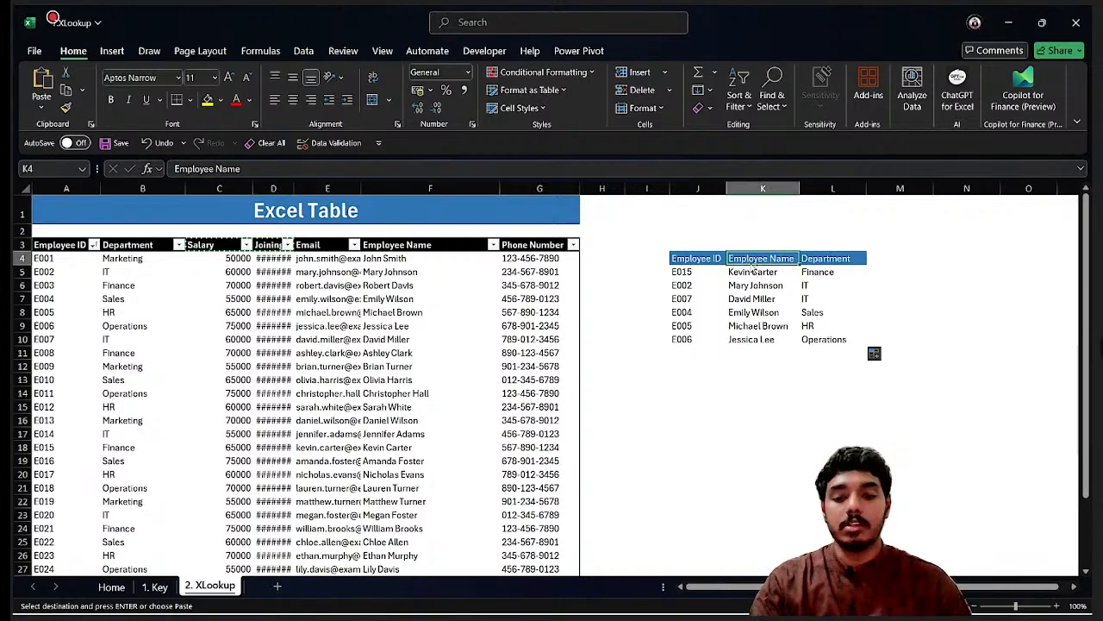
key(ctrl+alt+v)
key(v)
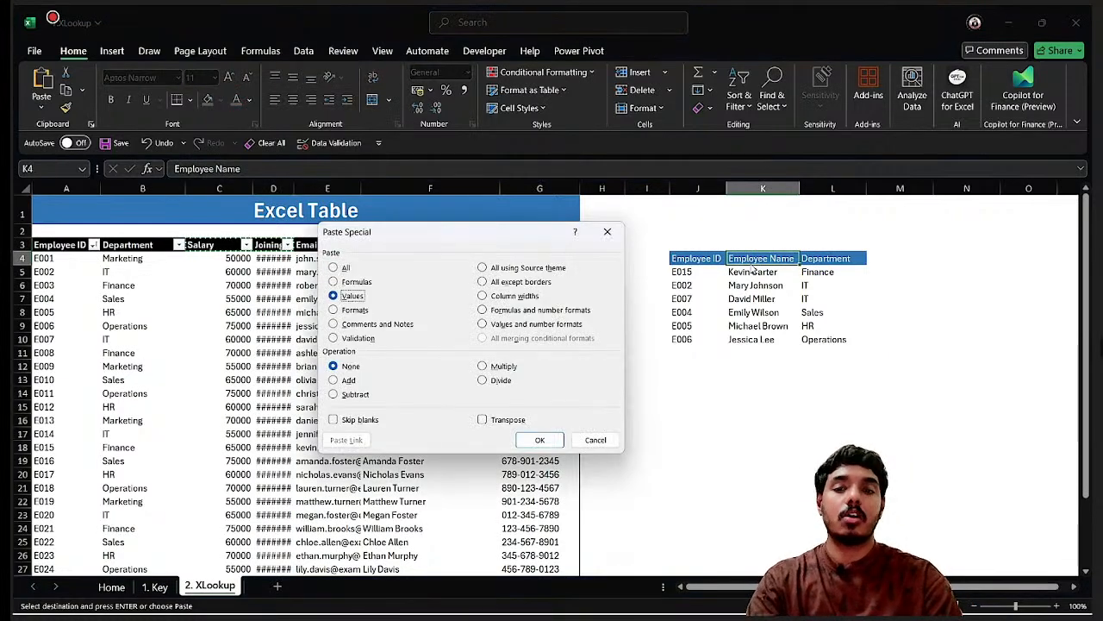
key(Return)
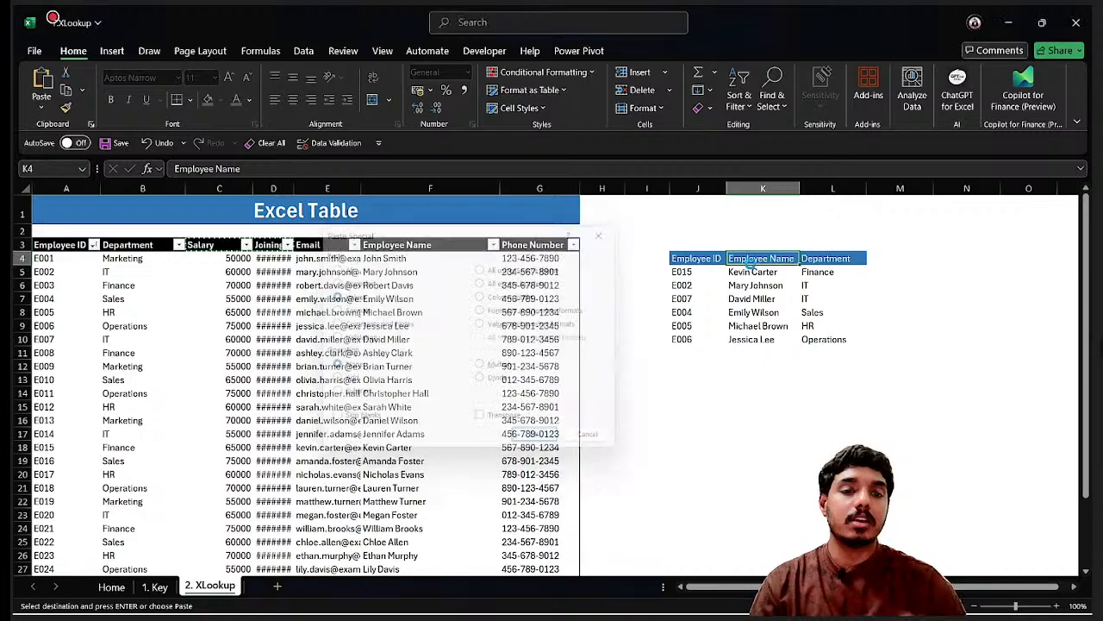
drag(770, 272, 842, 353)
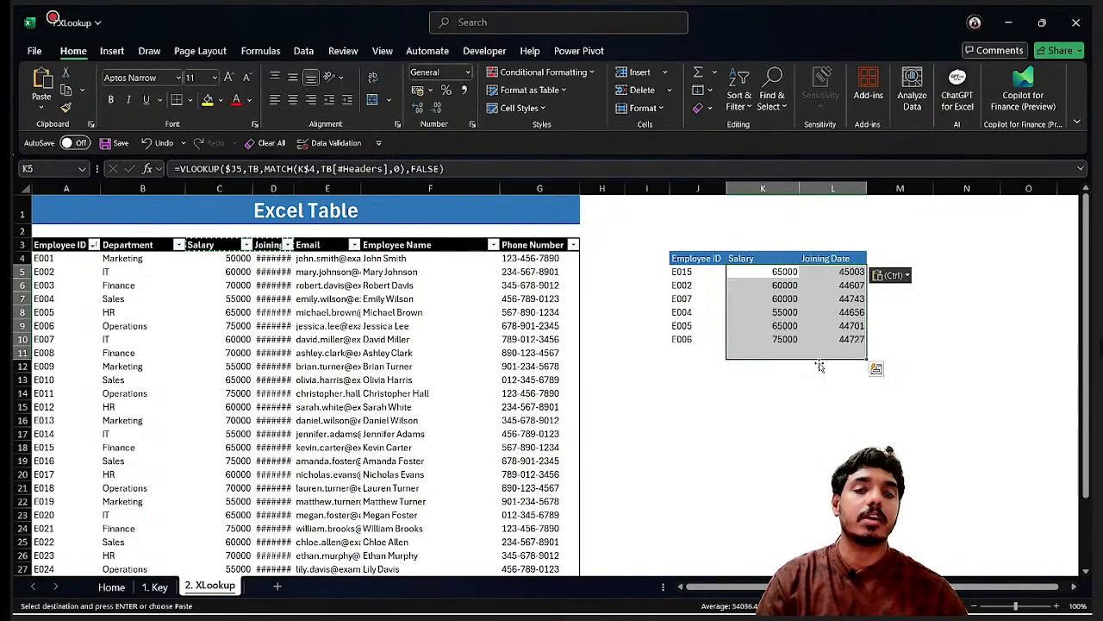
- Copy the table's Employee Name and Phone Number headers into K4:L4 as values
click(487, 248)
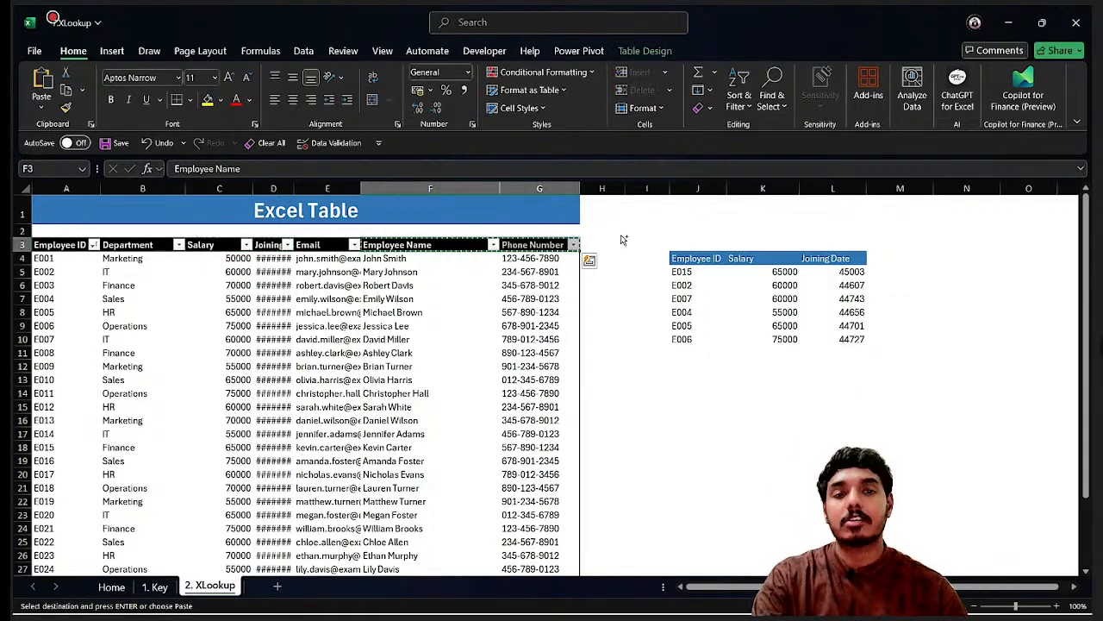
click(764, 257)
key(ctrl+alt+v)
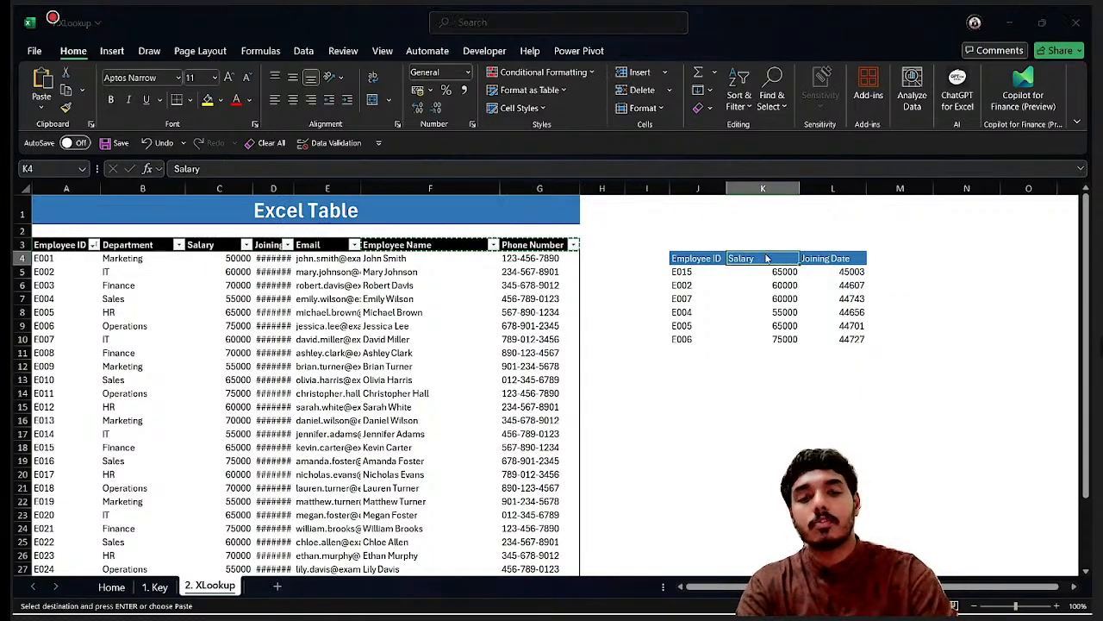
key(Return)
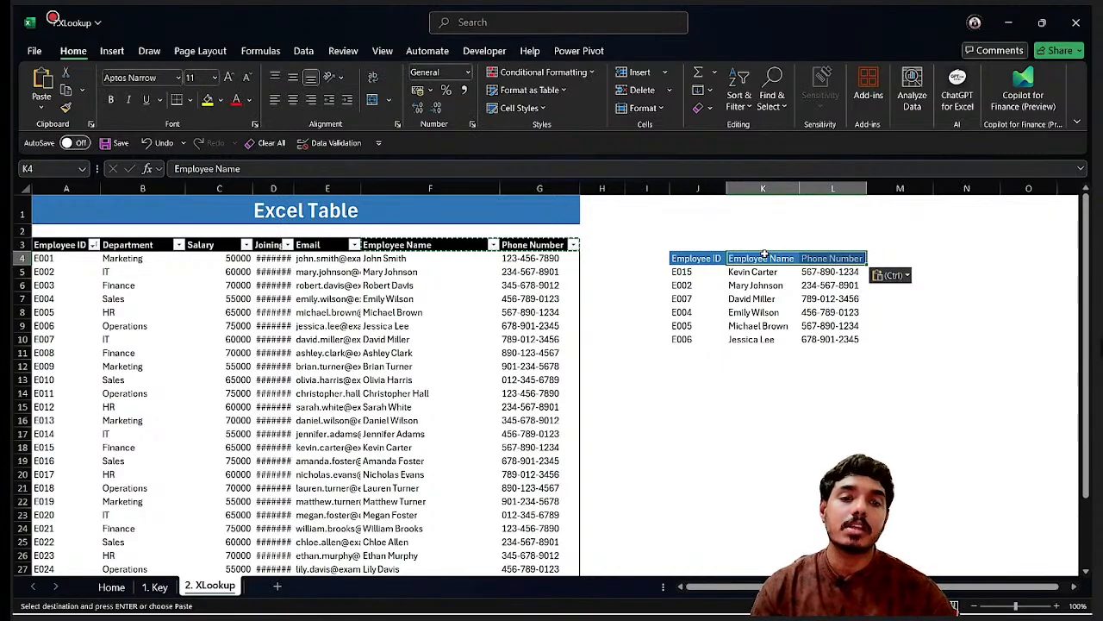
- Examine the lookup IDs and the VLOOKUP formulas in K5:L10, comparing the mixed references from row to row
key(Right)
drag(691, 281, 714, 419)
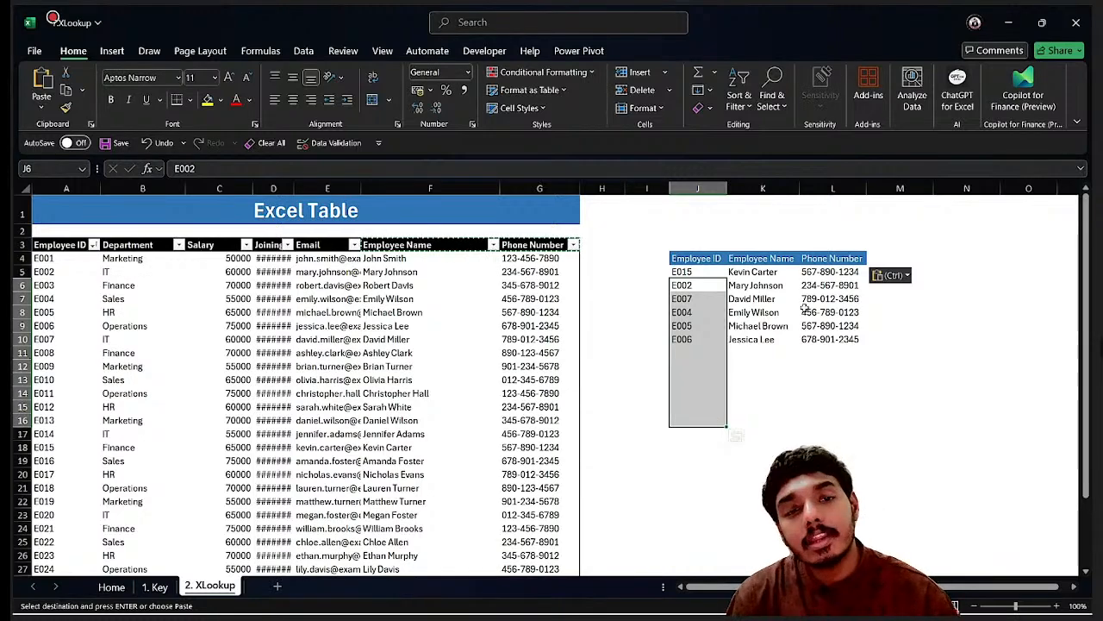
drag(755, 272, 852, 338)
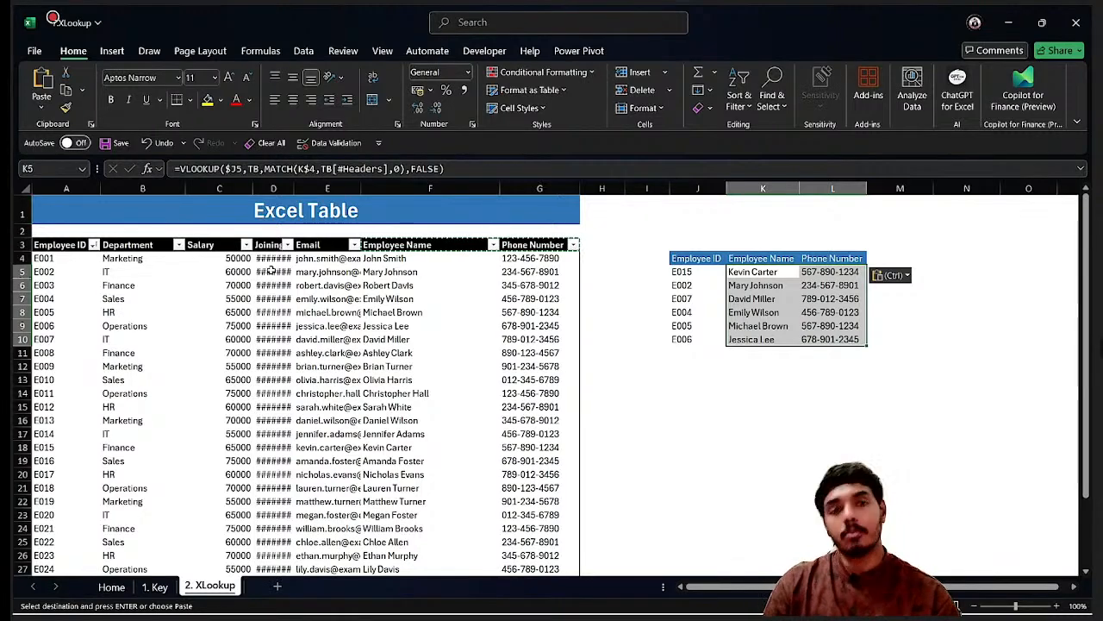
click(759, 274)
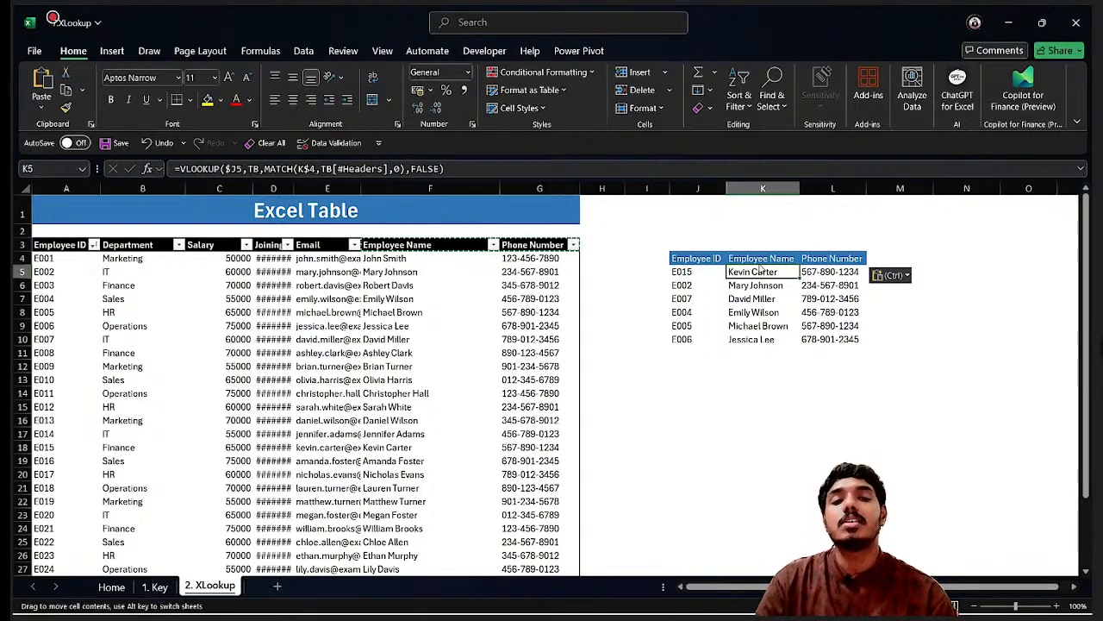
key(Down)
key(Down)
key(Down)
key(Down)
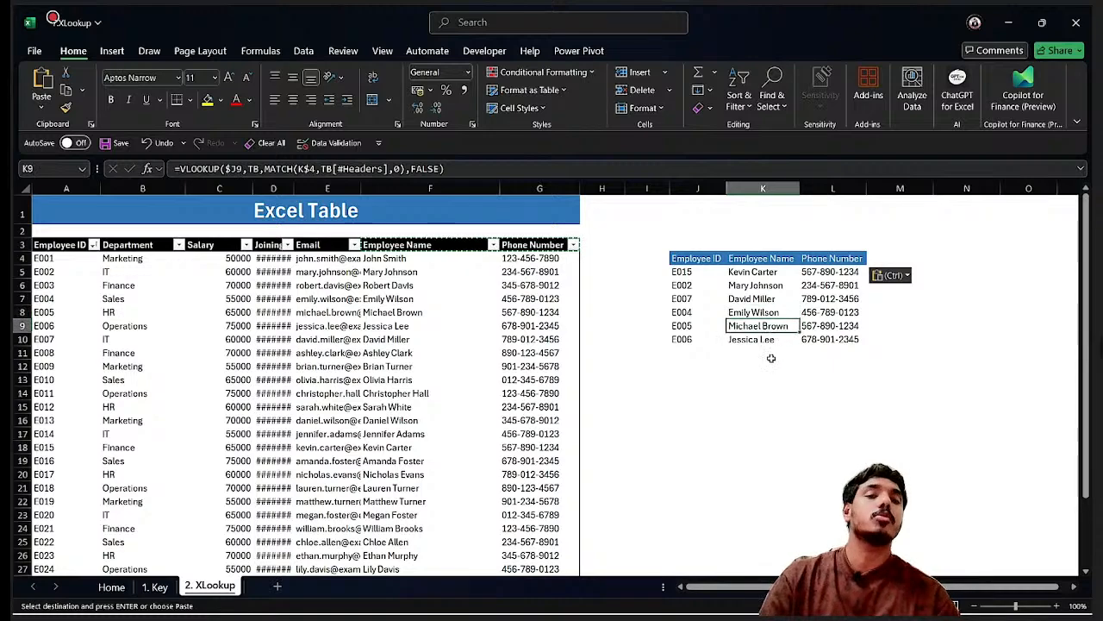
drag(764, 274, 820, 343)
click(769, 245)
click(774, 275)
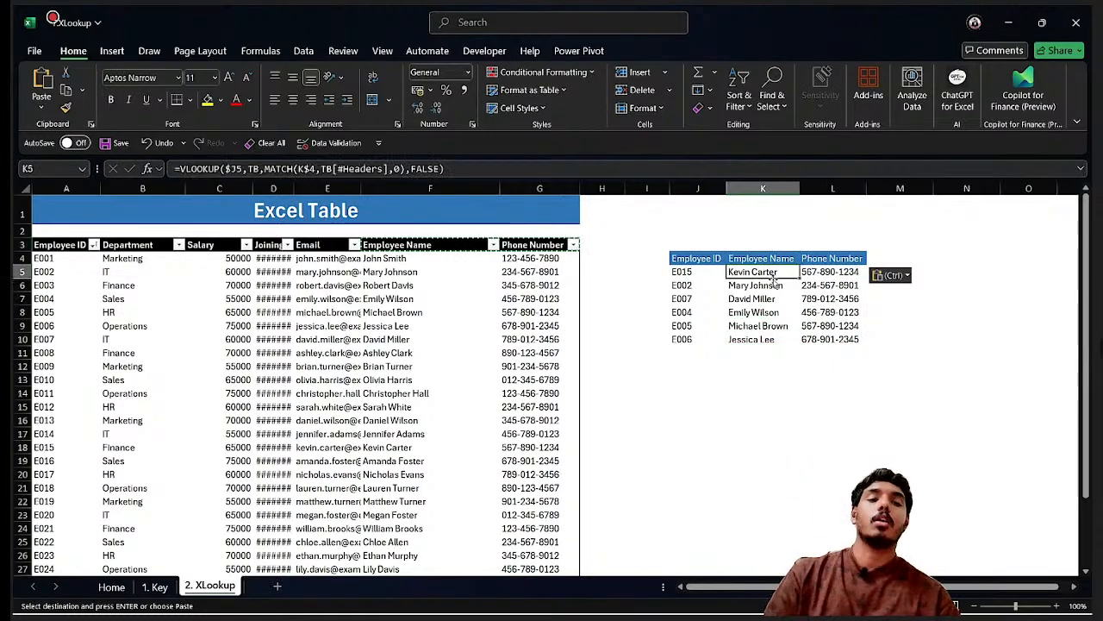